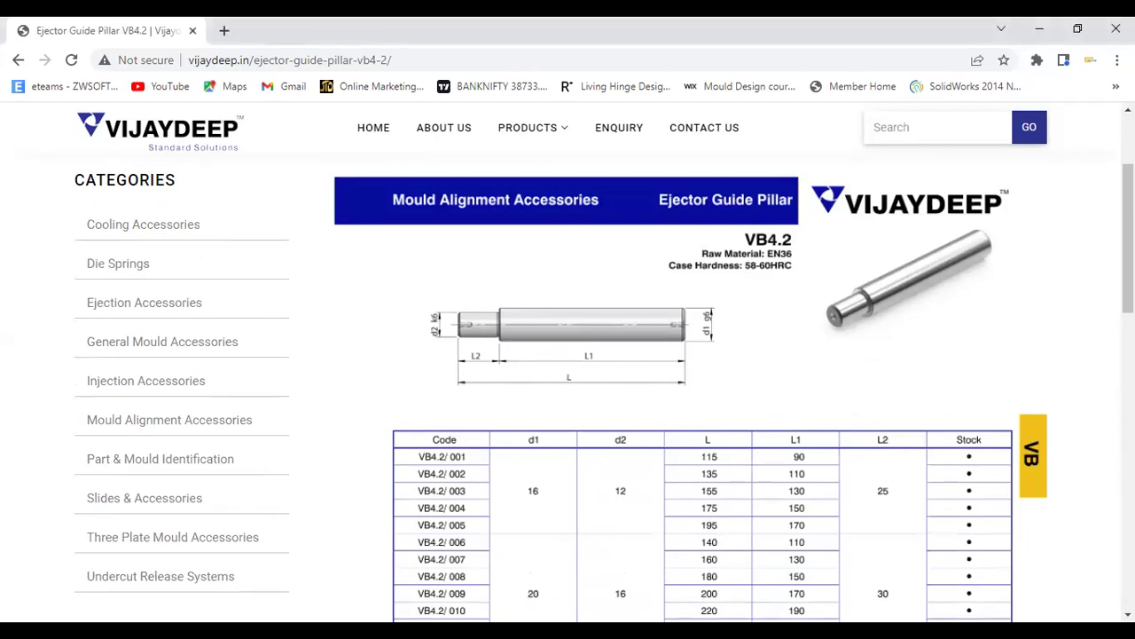
Switch to NX and examine how the ejector guide pillars fit in the plates in the sectioned moving half
key(alt+Tab)
scroll(651, 260, up, 3)
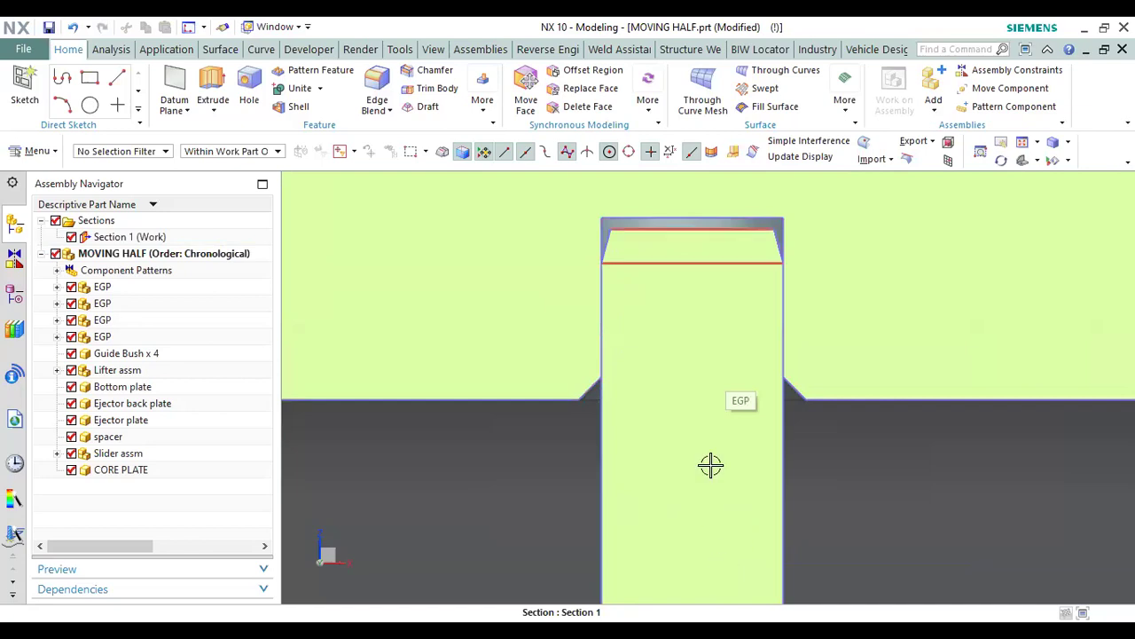
scroll(664, 408, down, 3)
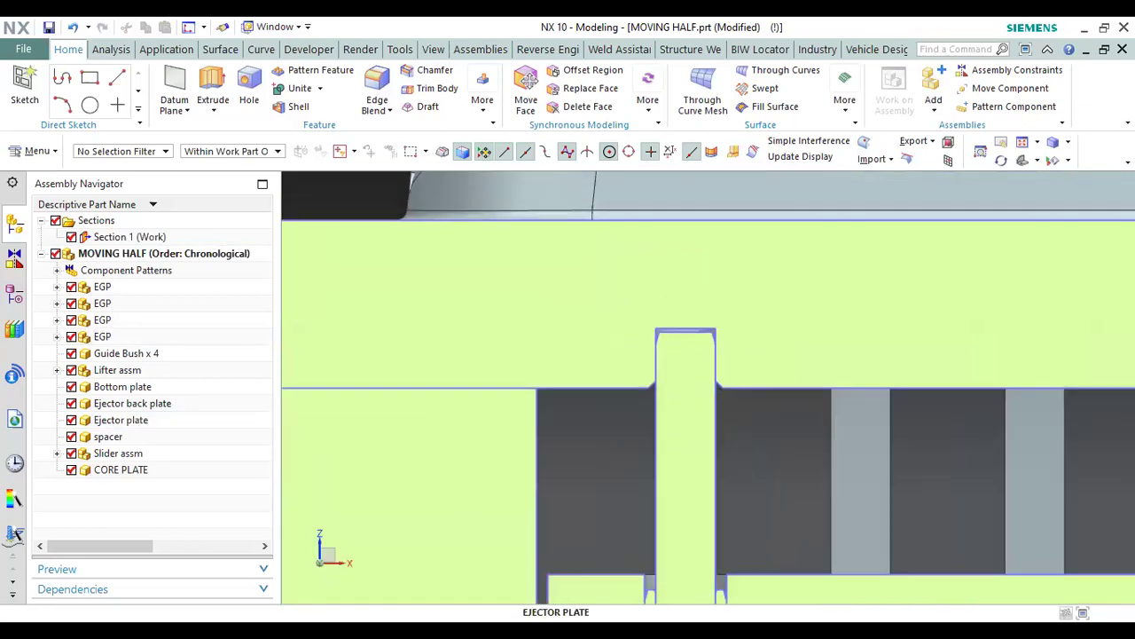
key(alt+Tab)
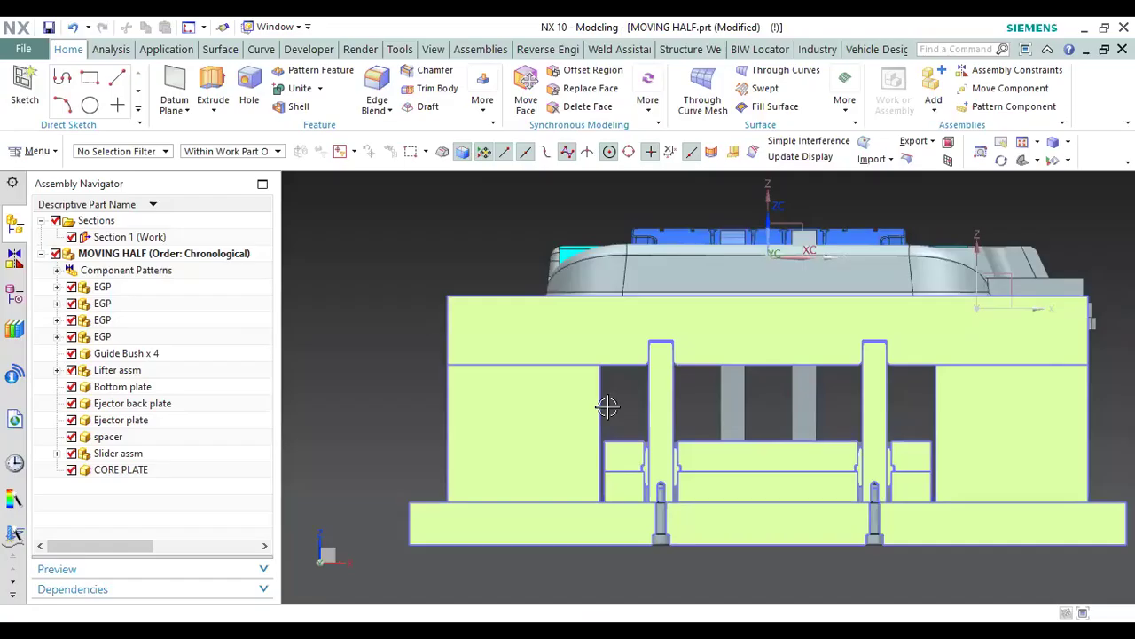
scroll(594, 390, up, 3)
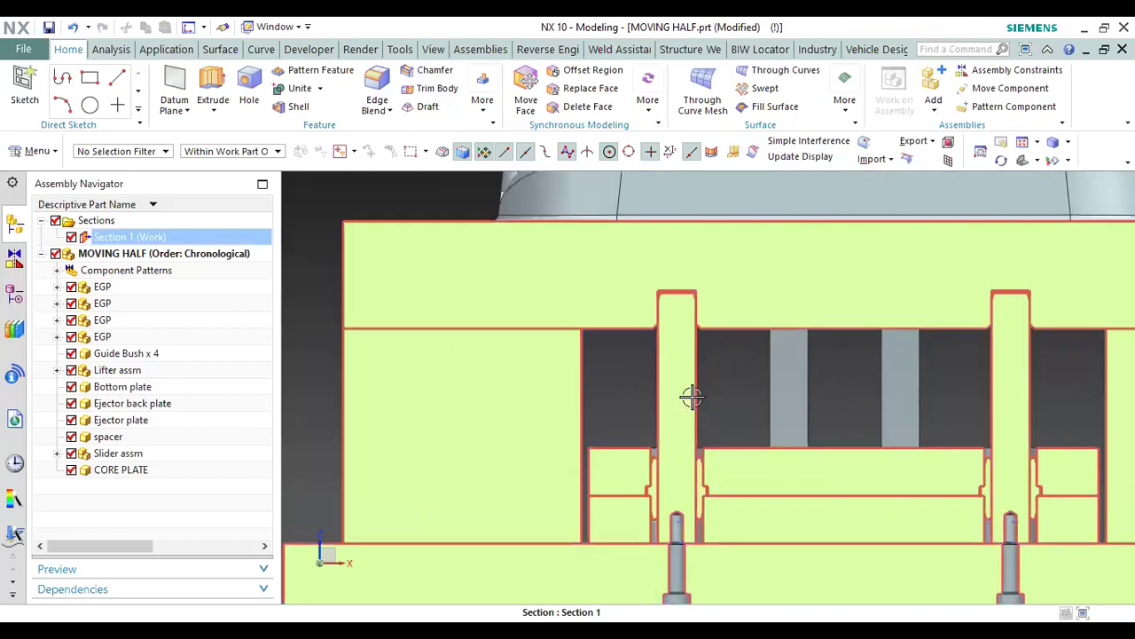
scroll(666, 380, down, 3)
scroll(609, 411, up, 3)
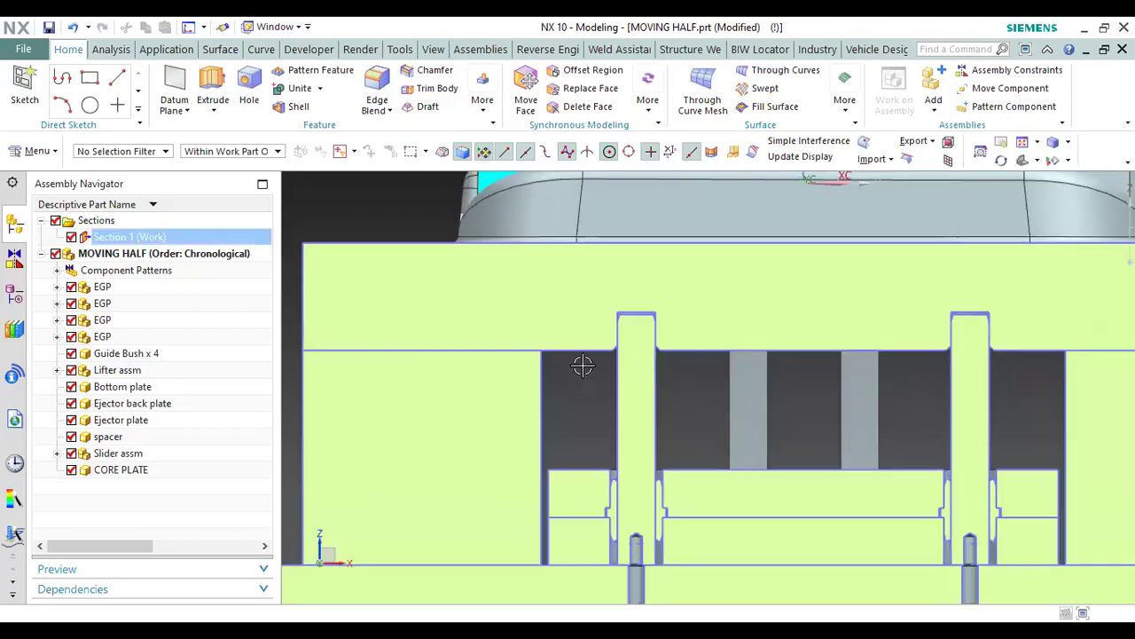
scroll(587, 366, down, 1)
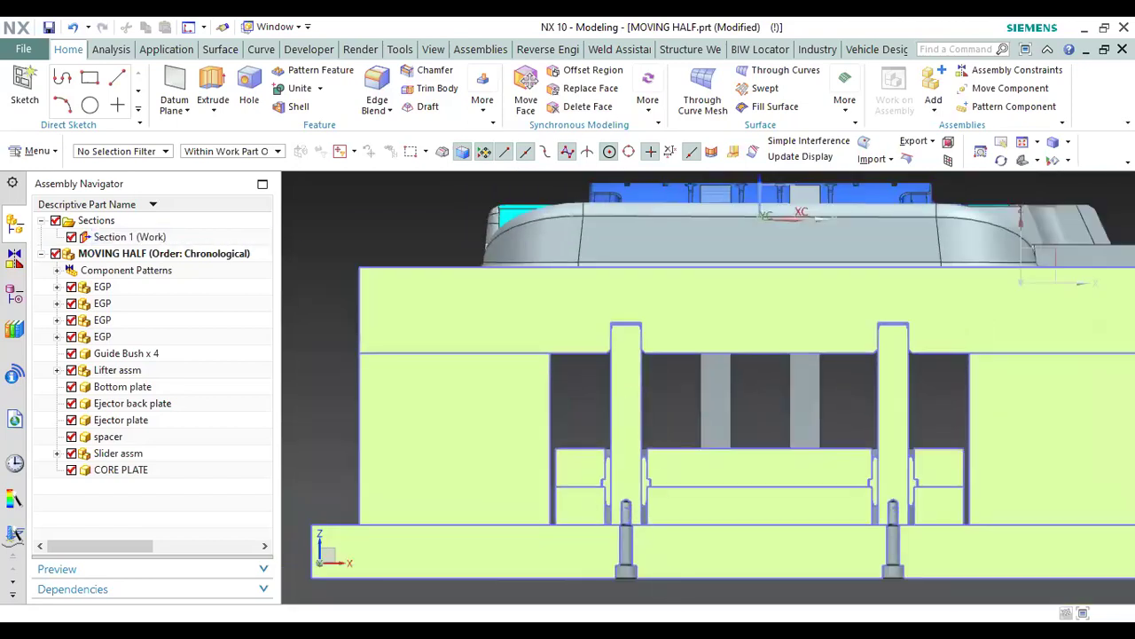
Switch to the browser and review the Ejector Guide Pillar VB4.2 drawing and its d1, d2, L, L1 and L2 size table
key(alt+Tab)
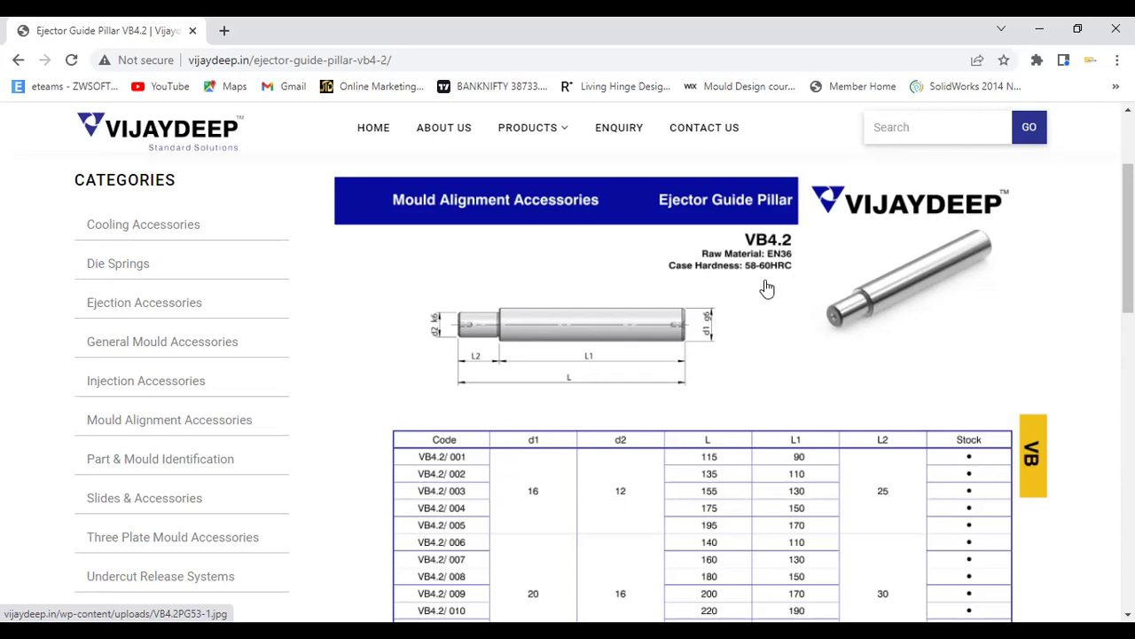
scroll(768, 288, down, 1)
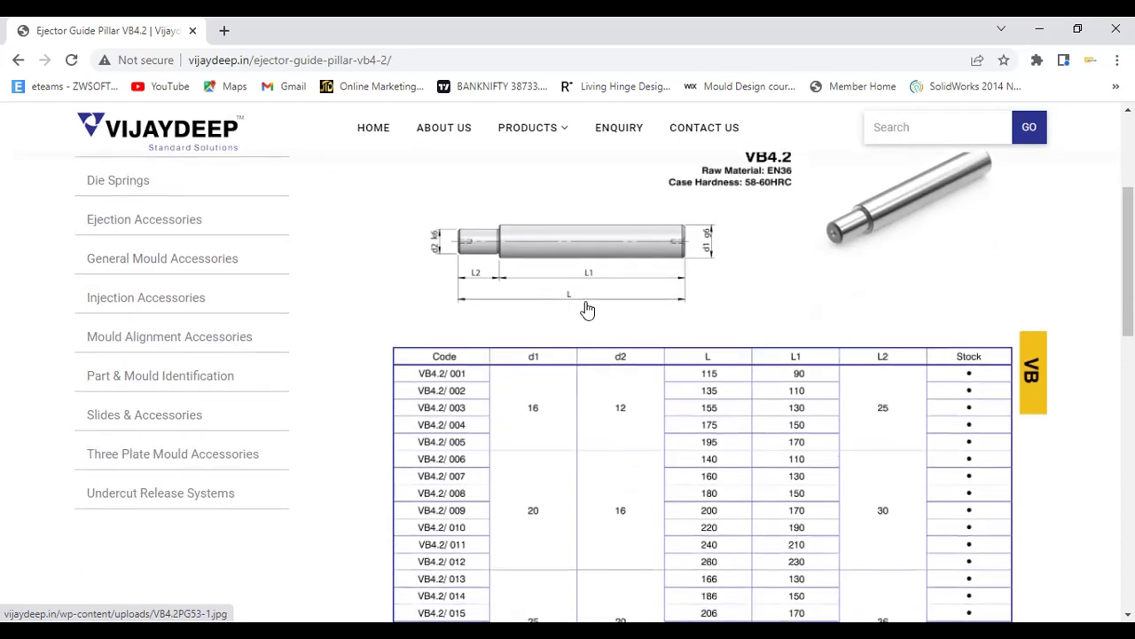
scroll(507, 235, down, 2)
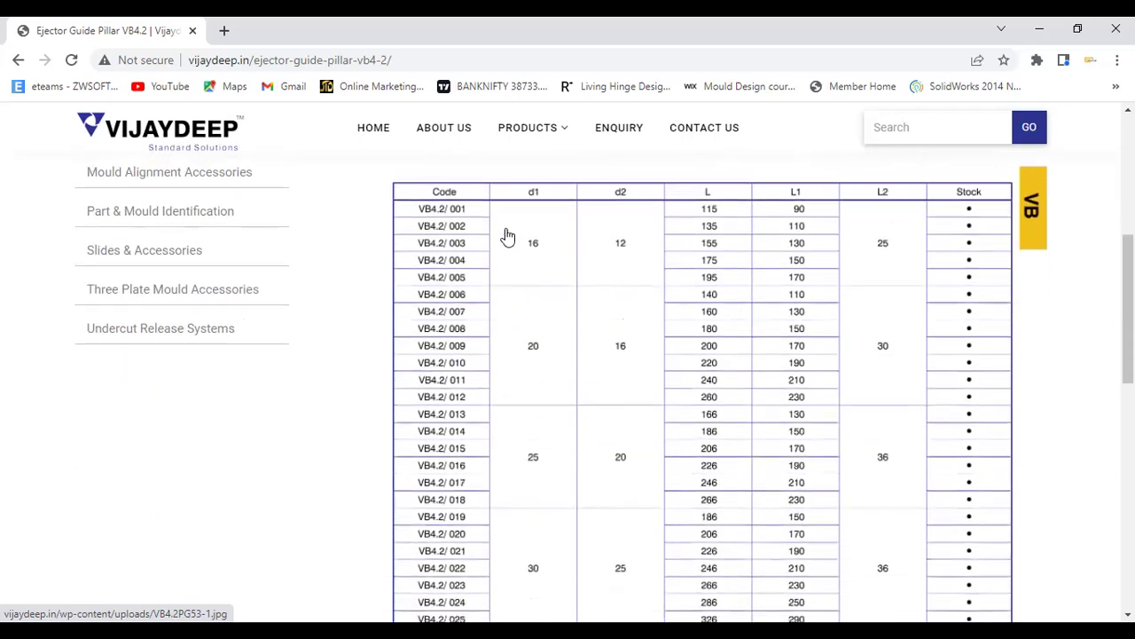
scroll(527, 254, down, 4)
scroll(533, 258, up, 3)
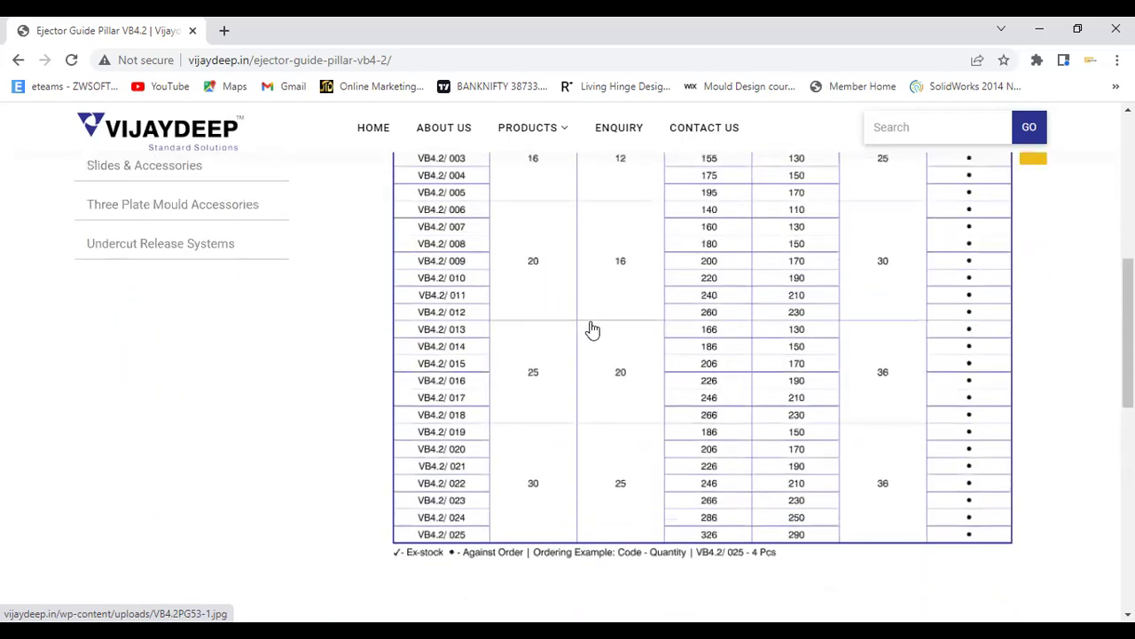
scroll(593, 330, up, 3)
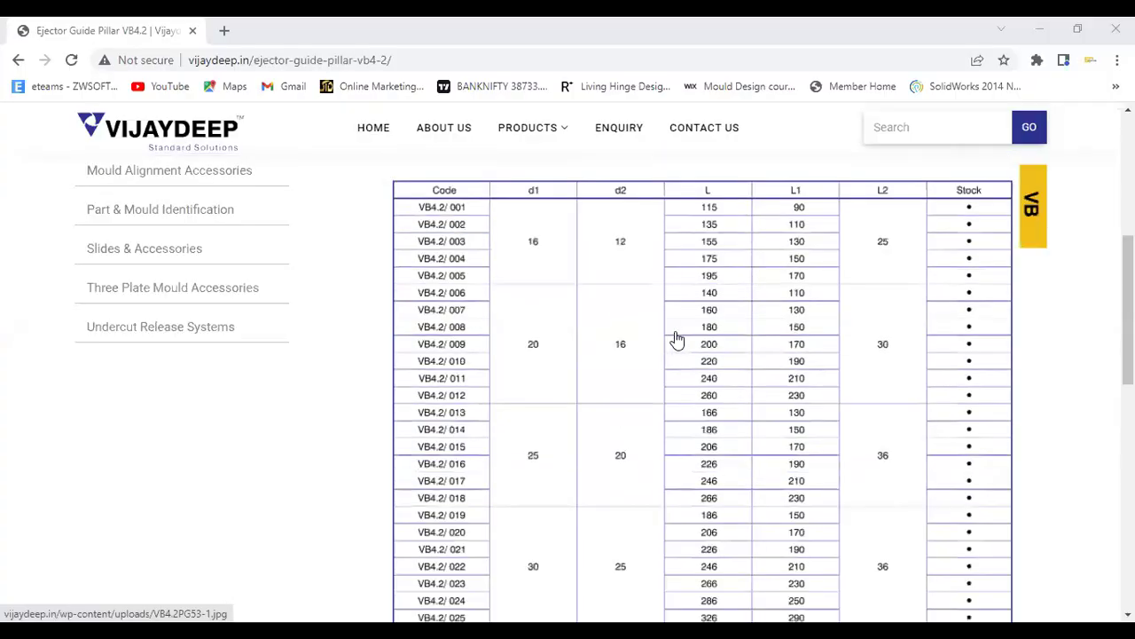
scroll(676, 342, up, 2)
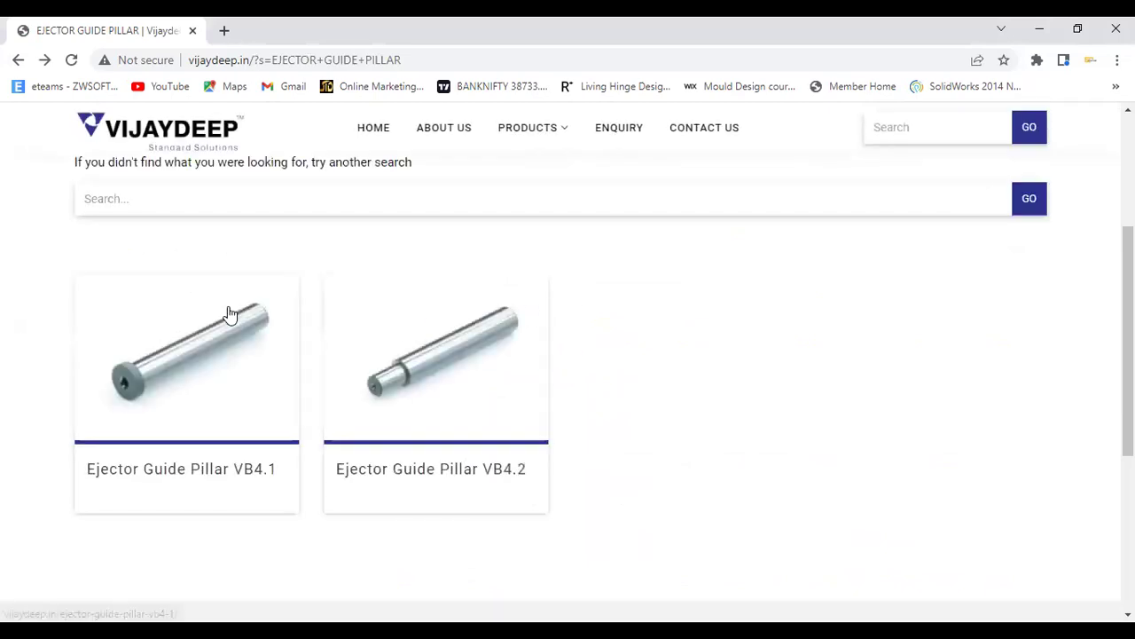
Open the Ejector Guide Pillar VB4.1 product page and examine the headed pillar's dimensioned drawing
click(254, 353)
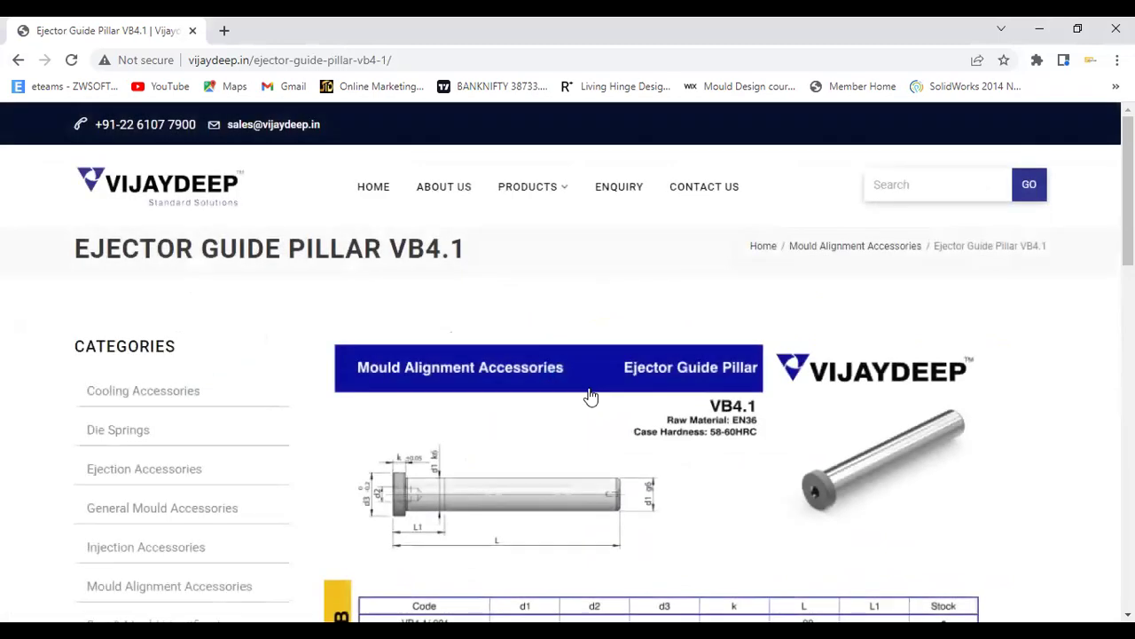
scroll(603, 398, down, 2)
scroll(639, 395, down, 1)
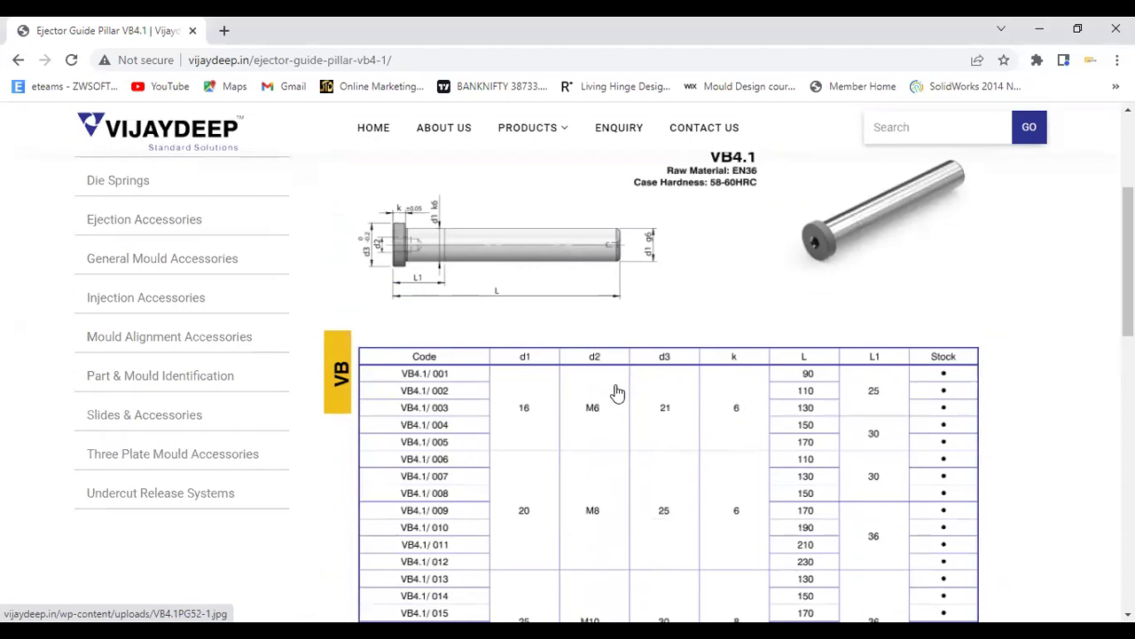
scroll(666, 373, up, 1)
scroll(667, 373, up, 1)
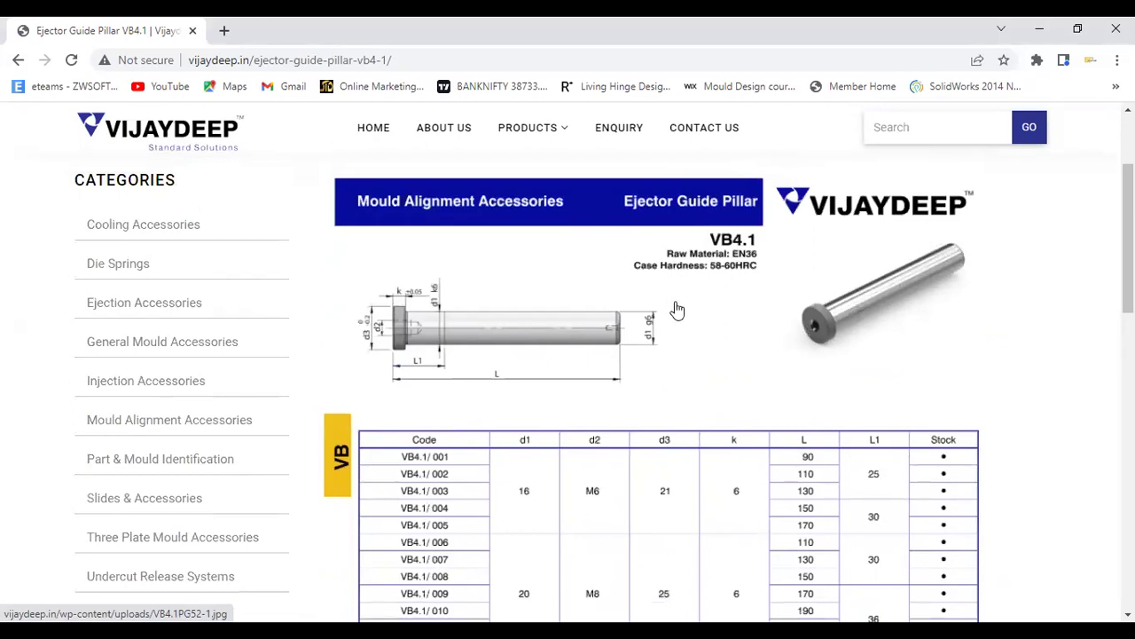
Read through the complete VB4.1 size table and relate its d1, d2, d3, k, L and L1 columns to the drawing
scroll(593, 347, down, 4)
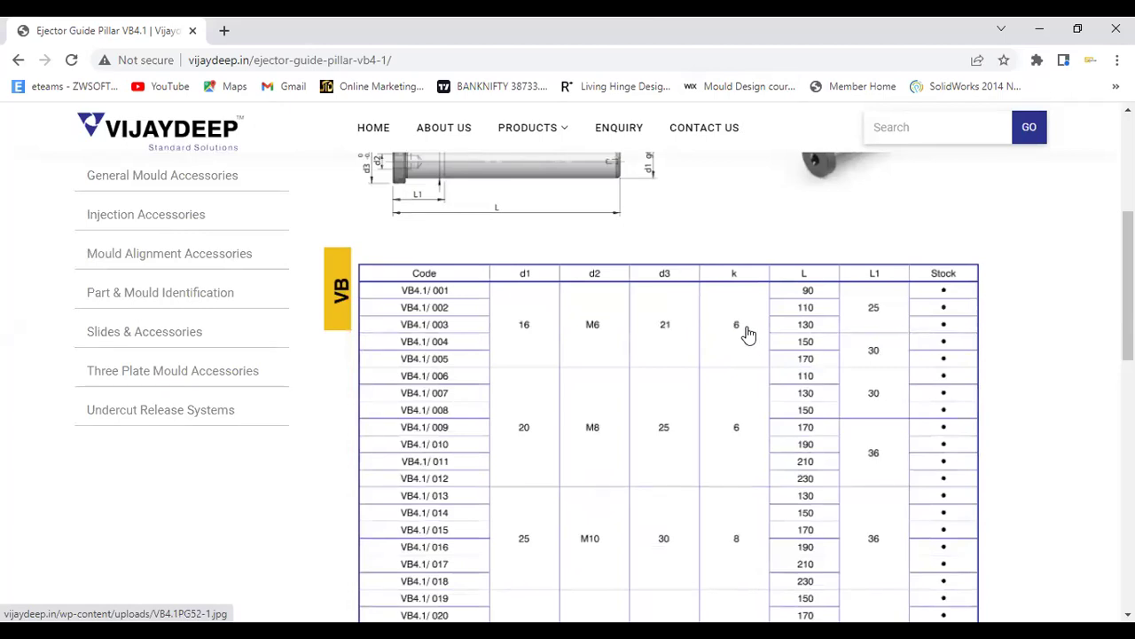
scroll(689, 381, up, 2)
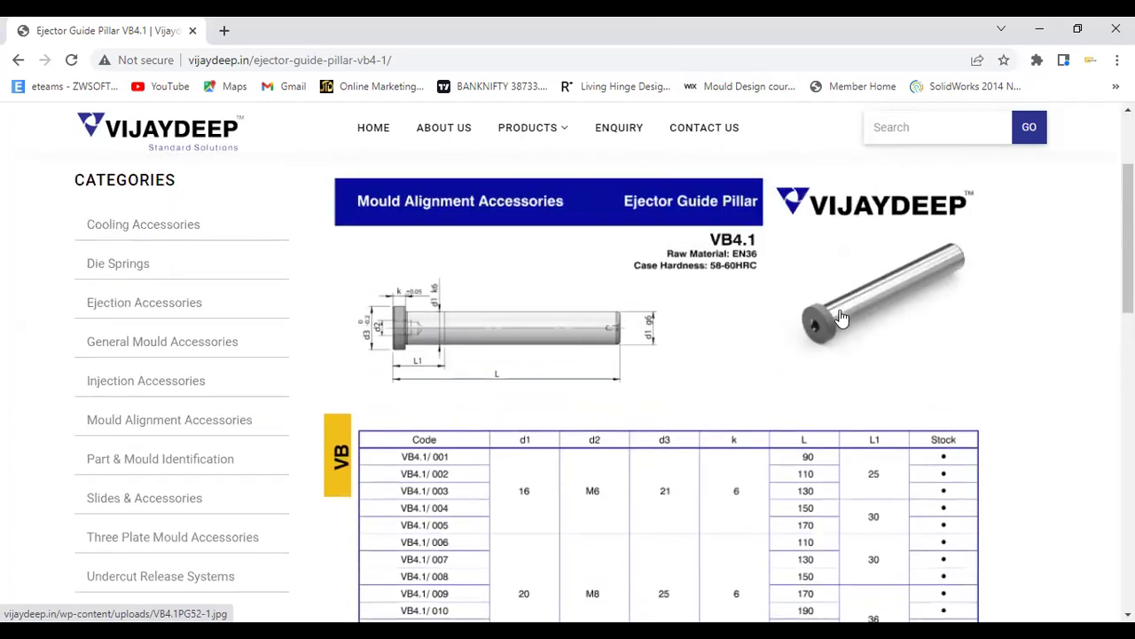
scroll(841, 318, down, 2)
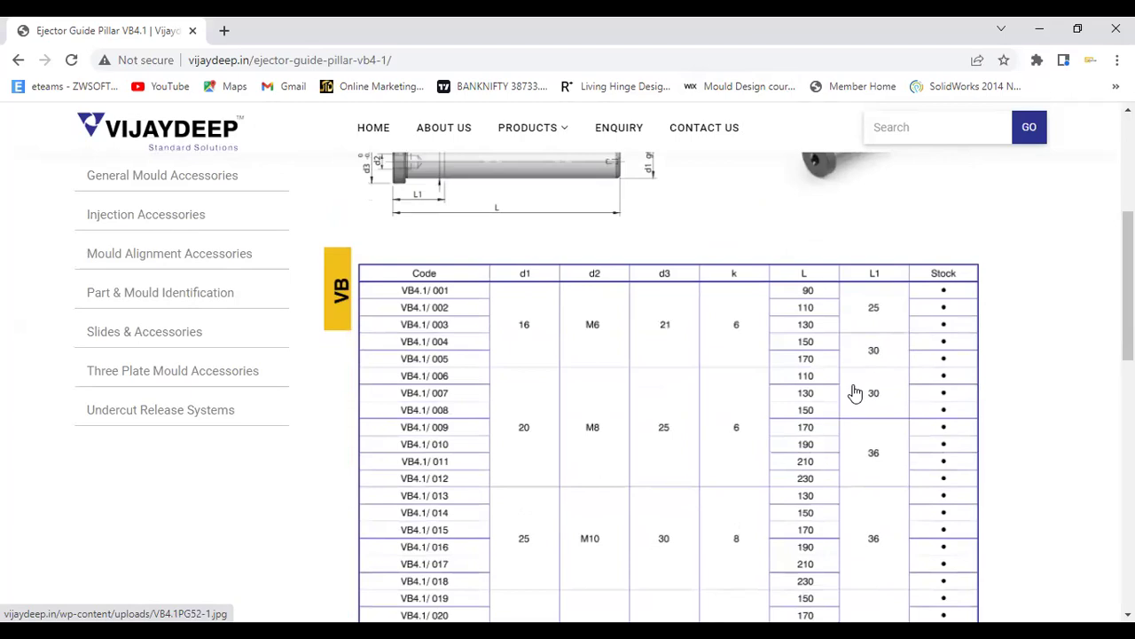
scroll(677, 344, up, 1)
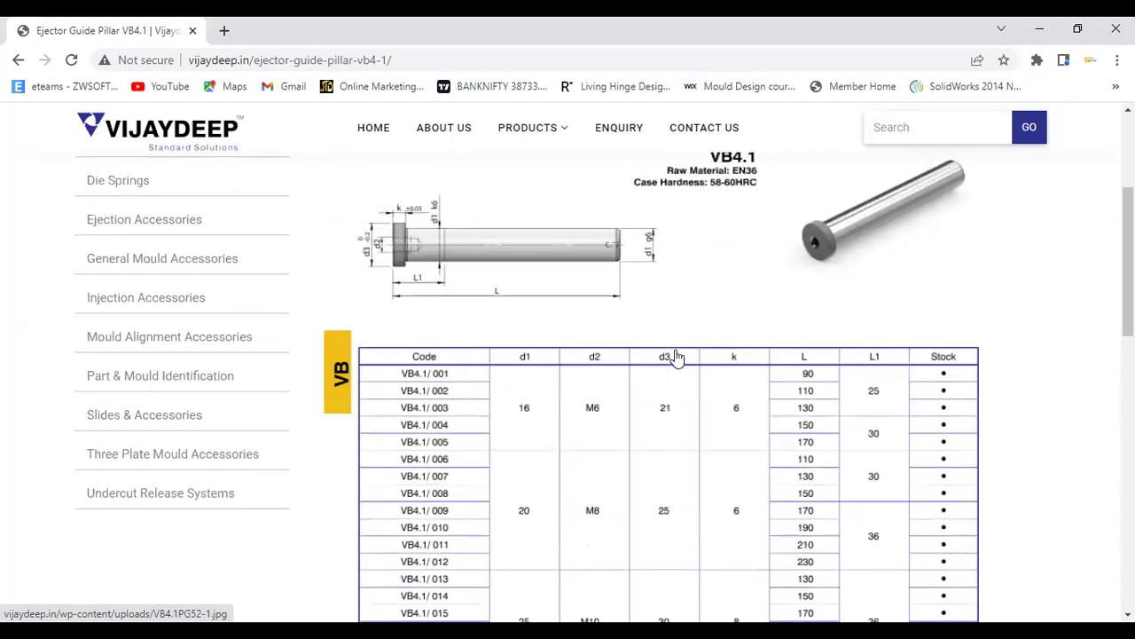
scroll(670, 358, down, 8)
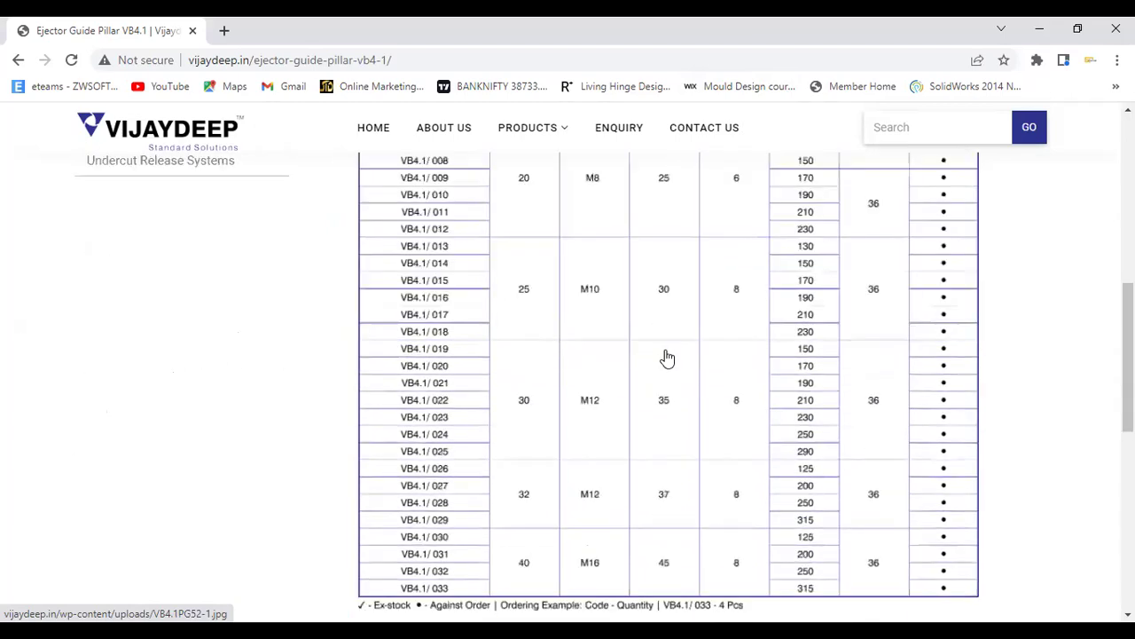
scroll(680, 356, up, 4)
scroll(680, 359, down, 5)
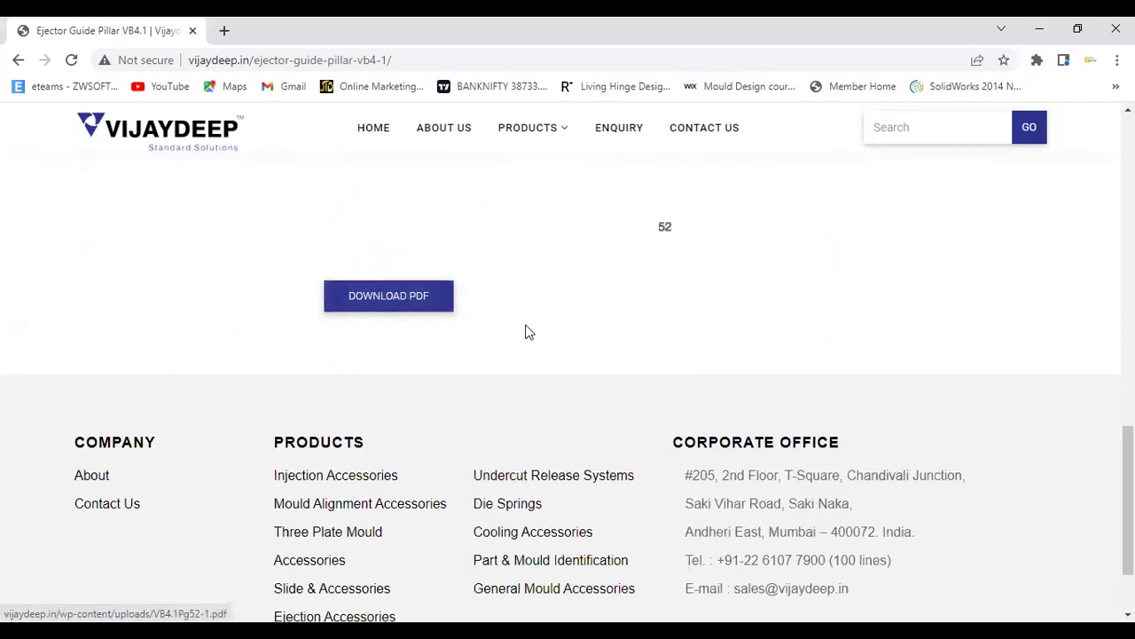
scroll(541, 331, up, 7)
scroll(545, 337, up, 1)
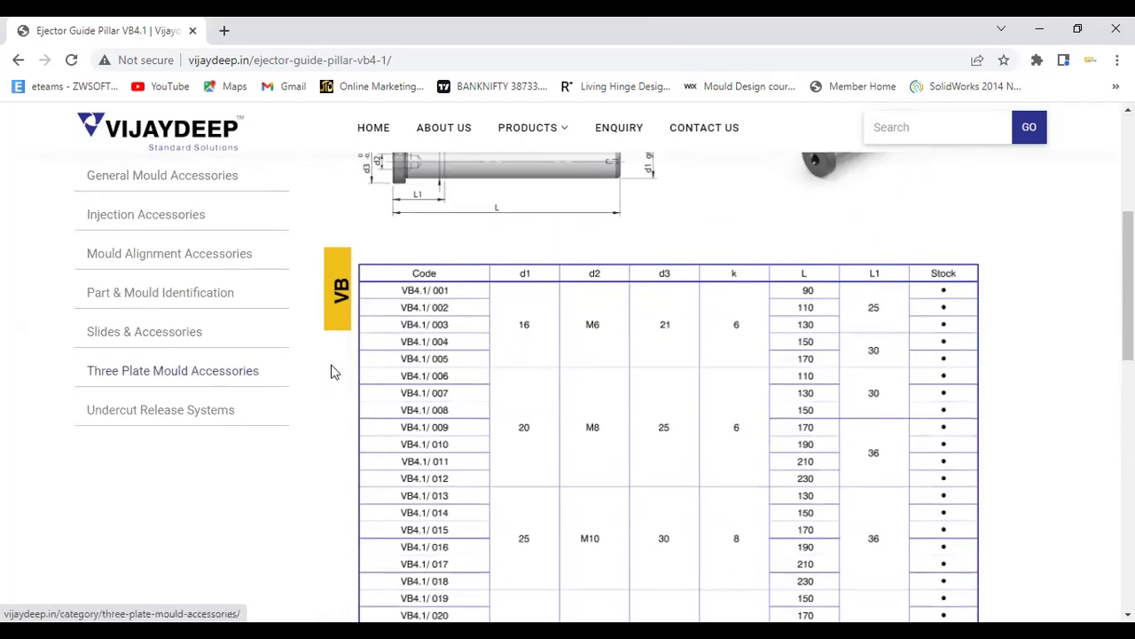
scroll(593, 329, down, 1)
scroll(588, 322, up, 3)
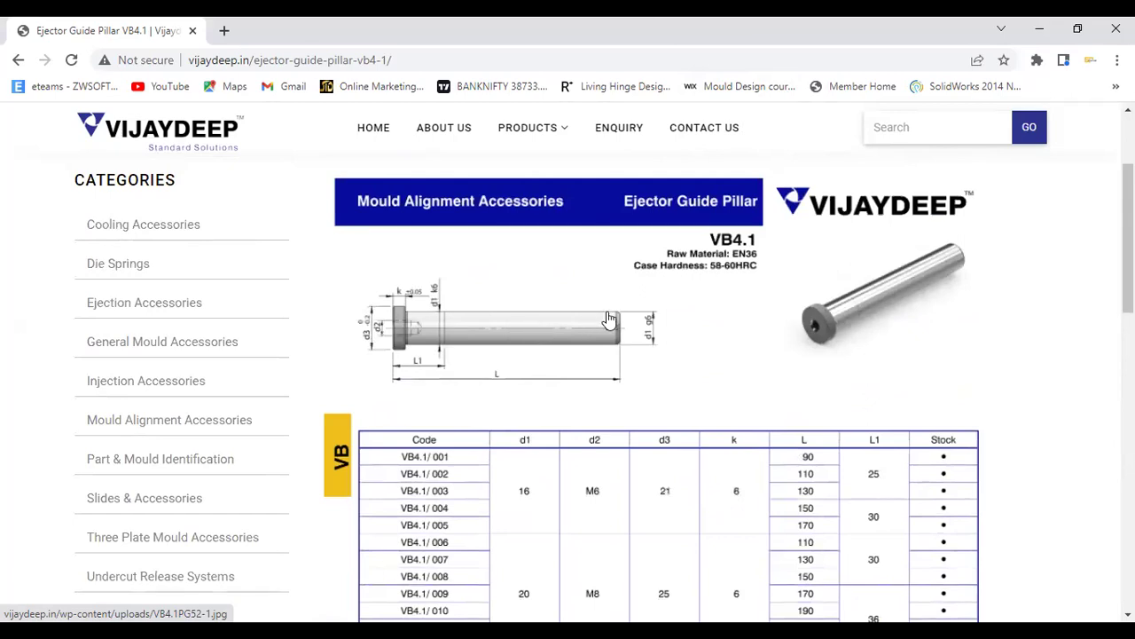
Return to the ejector guide pillar search results and view the VB4.1 and VB4.2 variants together
click(19, 60)
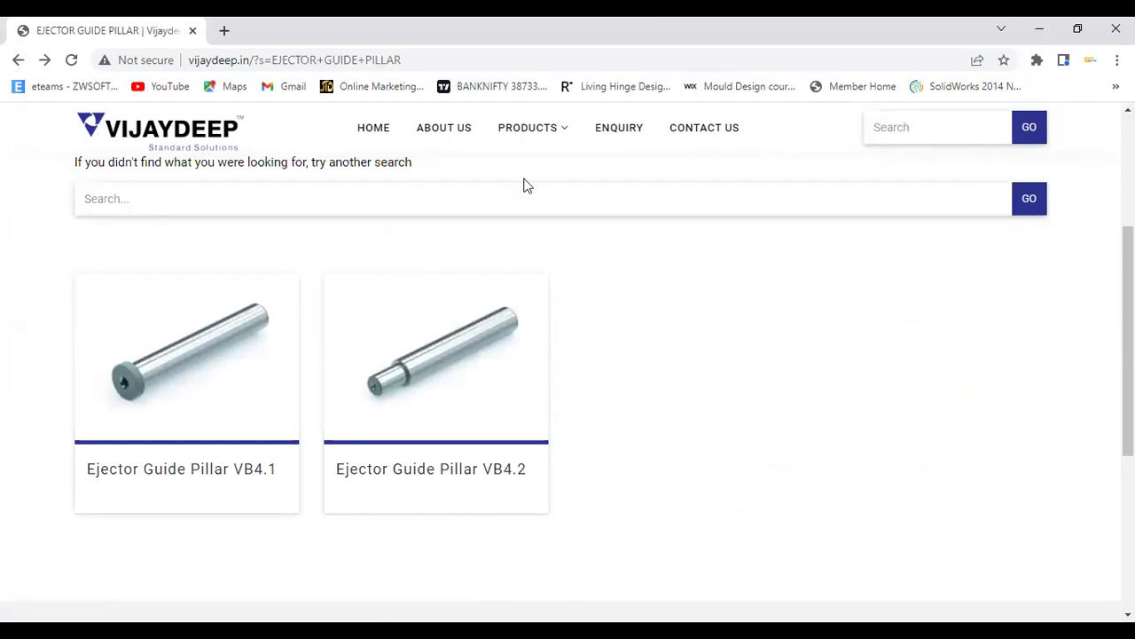
scroll(644, 373, down, 2)
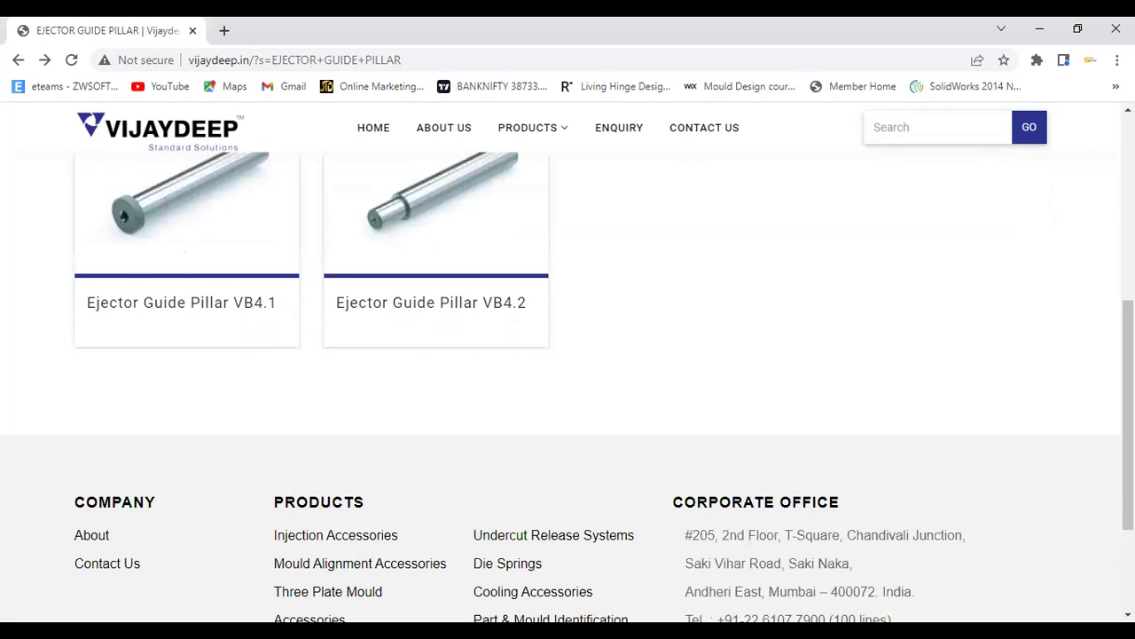
scroll(376, 248, up, 1)
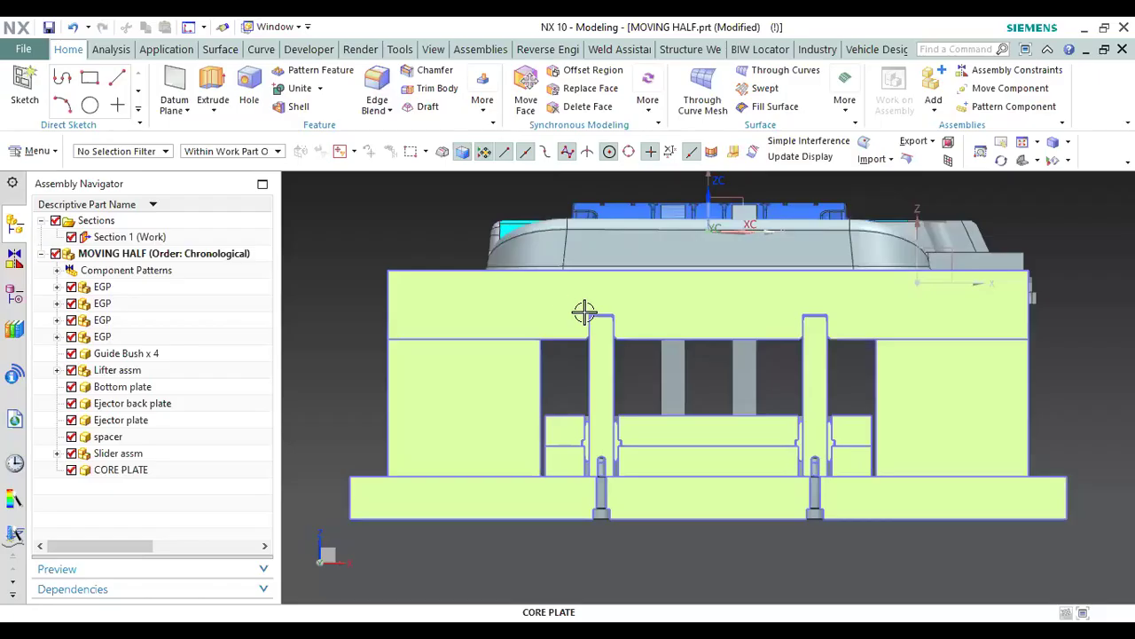
In NX, examine the sectioned guide pillar's upper end, the guide bush in the ejector plates and the screw from the bottom plate
scroll(583, 324, up, 3)
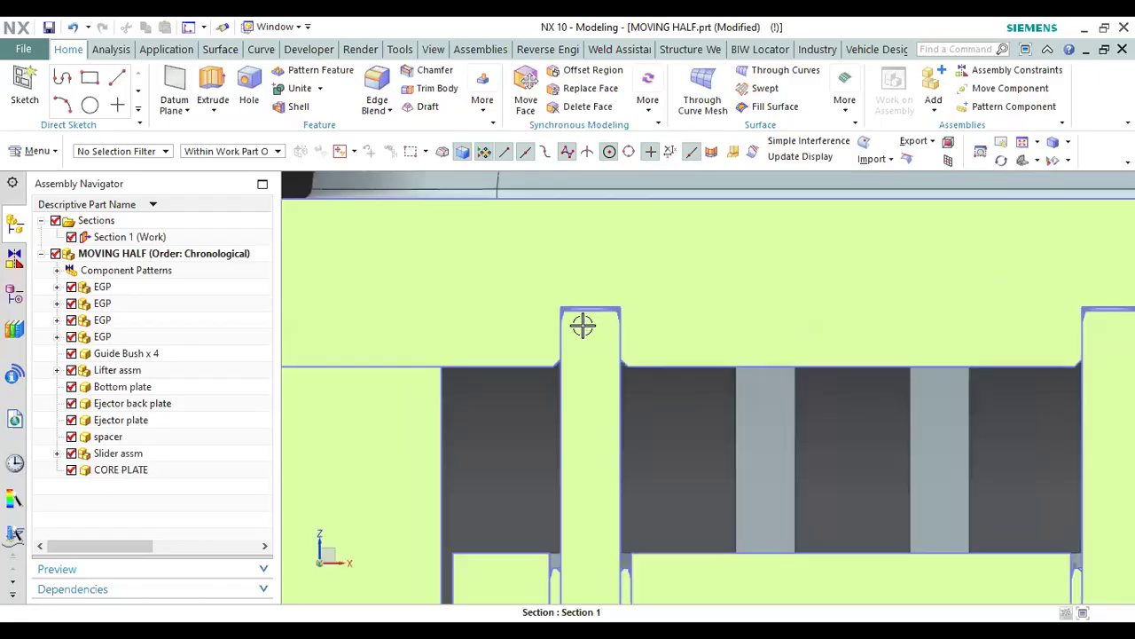
scroll(568, 299, down, 1)
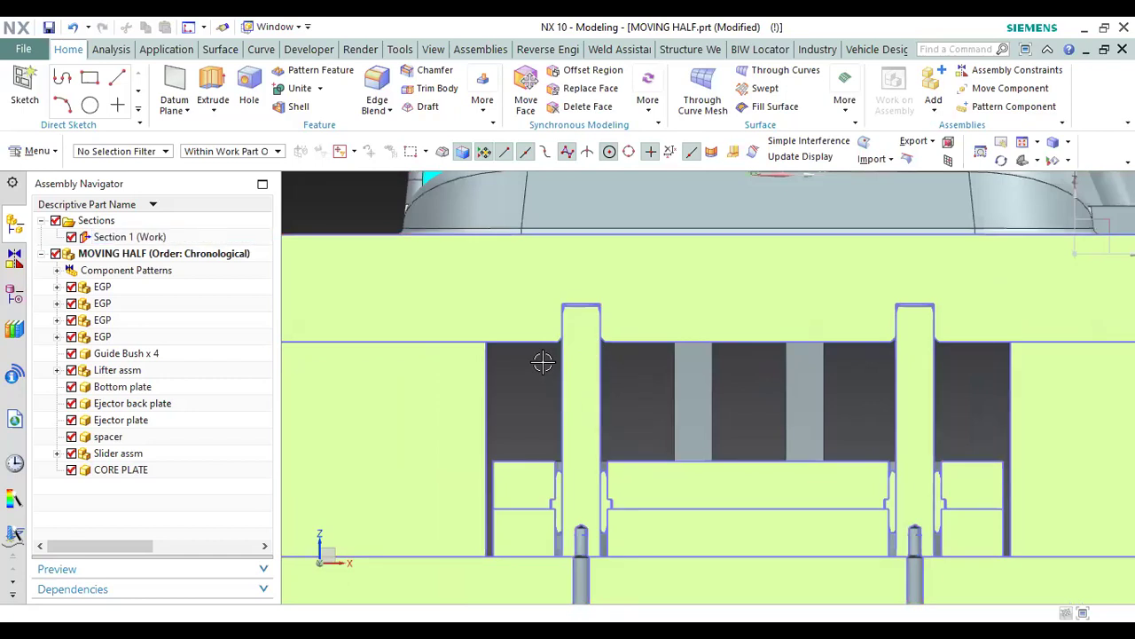
scroll(540, 361, down, 3)
scroll(532, 408, up, 3)
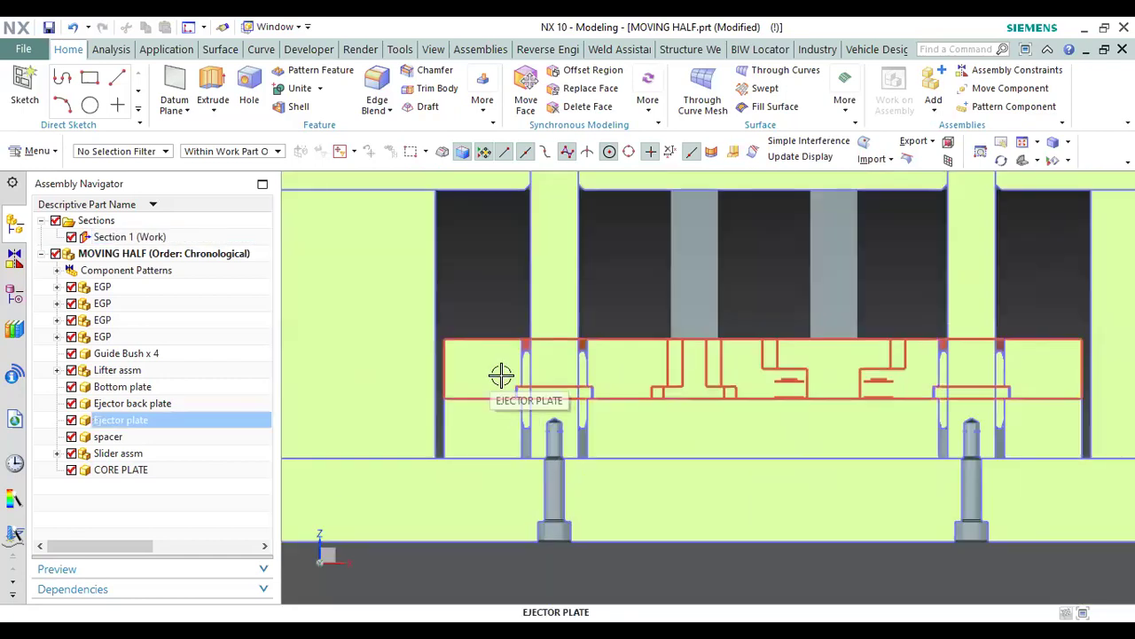
scroll(532, 391, up, 2)
scroll(707, 458, down, 3)
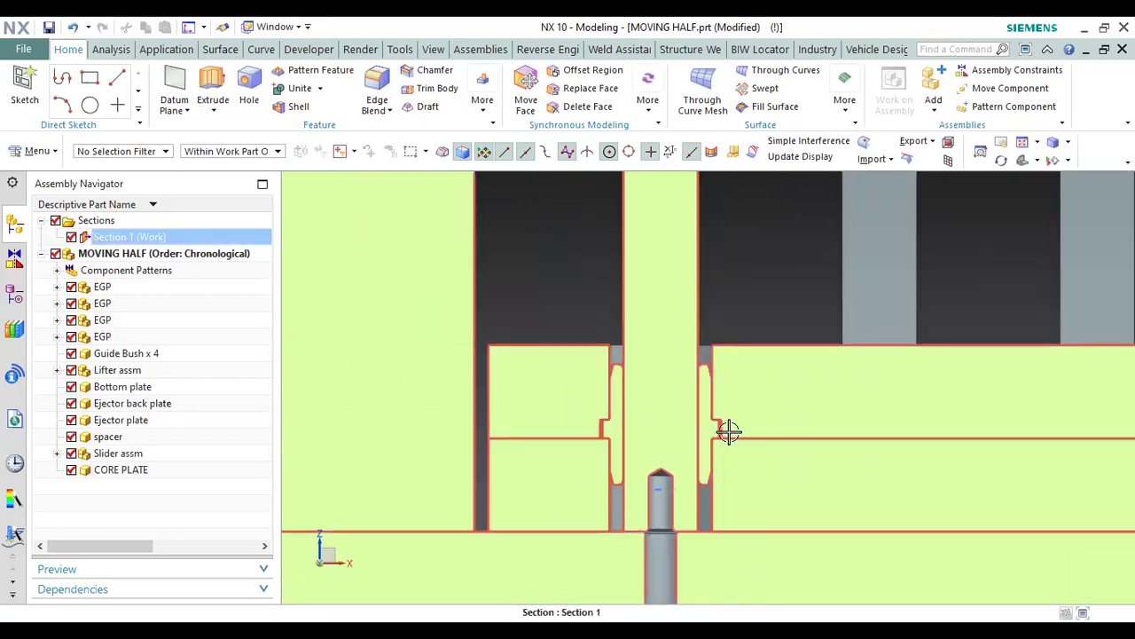
scroll(723, 433, up, 3)
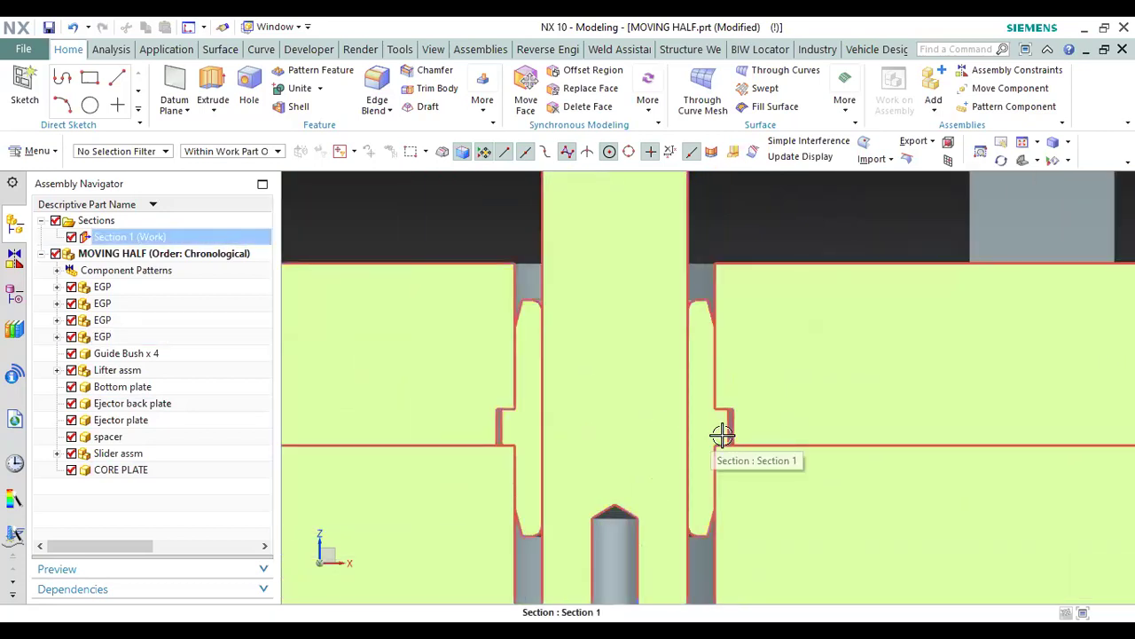
scroll(685, 405, down, 2)
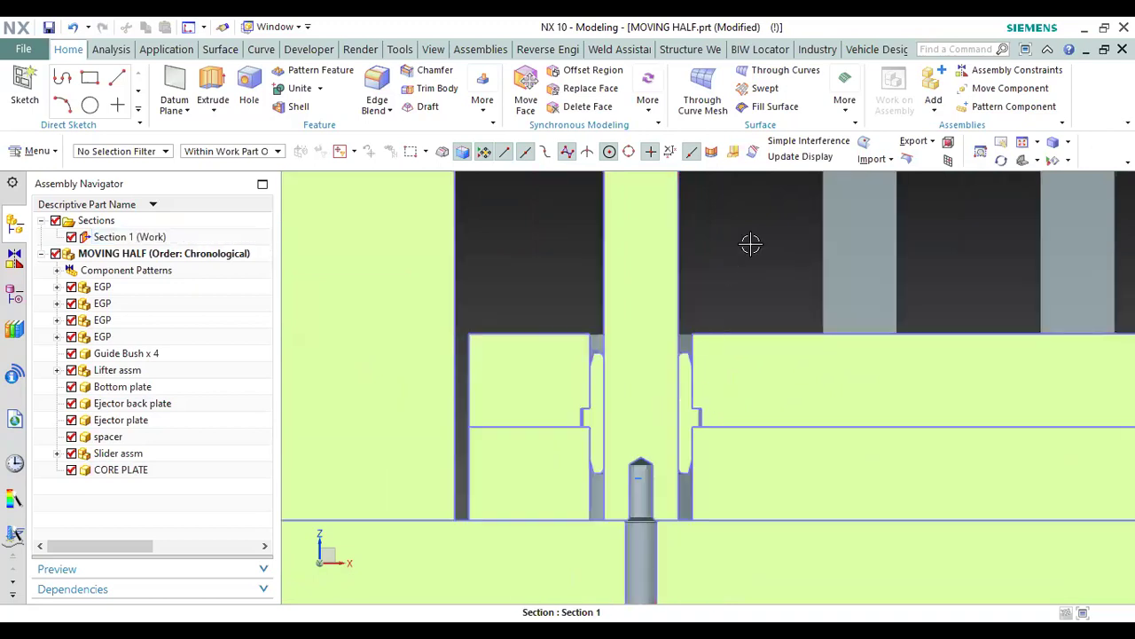
Toggle Section 1 of the moving half assembly off and back on
click(72, 237)
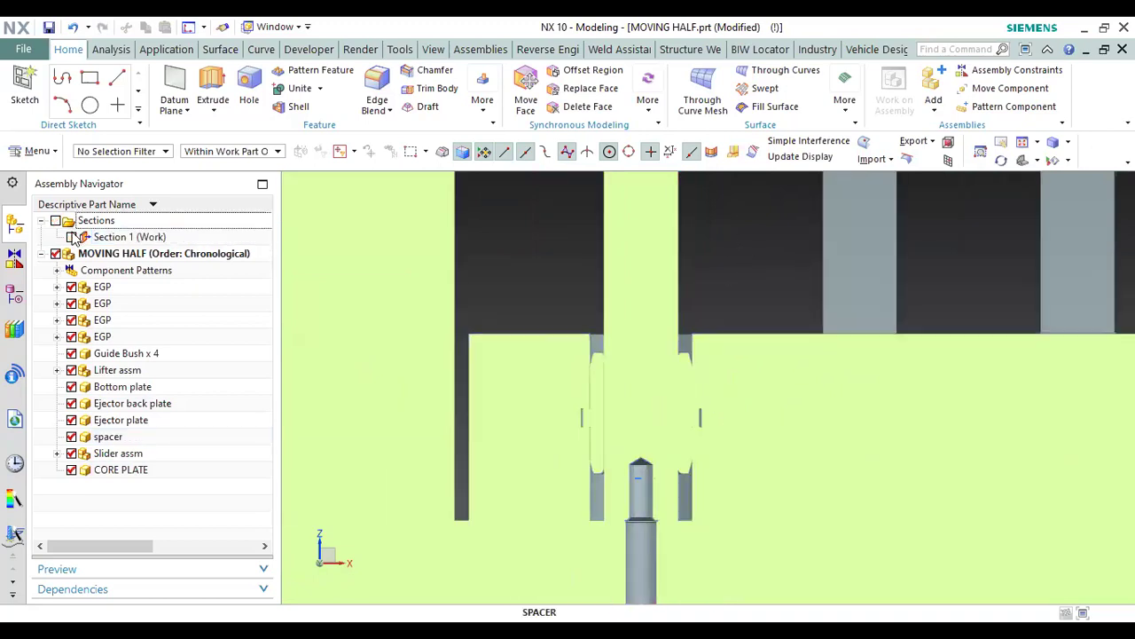
click(72, 237)
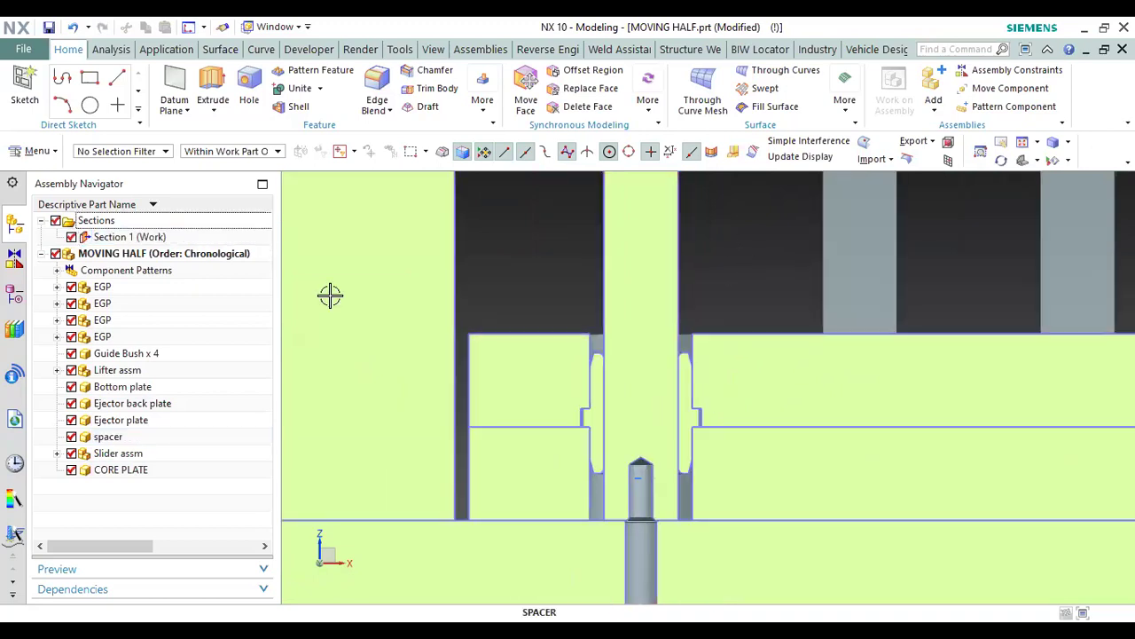
scroll(575, 420, up, 1)
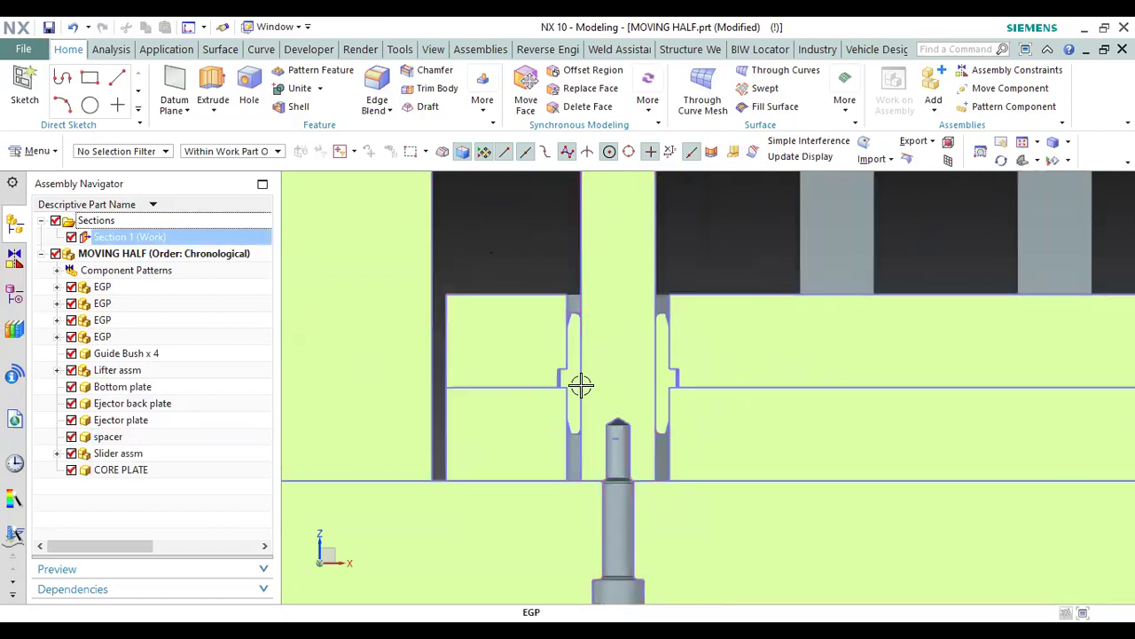
Examine the guide bush and screw around the sectioned guide pillar from an angle and straight on
scroll(582, 384, down, 2)
scroll(620, 378, down, 1)
middle_drag(621, 378, 586, 377)
middle_drag(611, 386, 608, 428)
scroll(608, 428, up, 2)
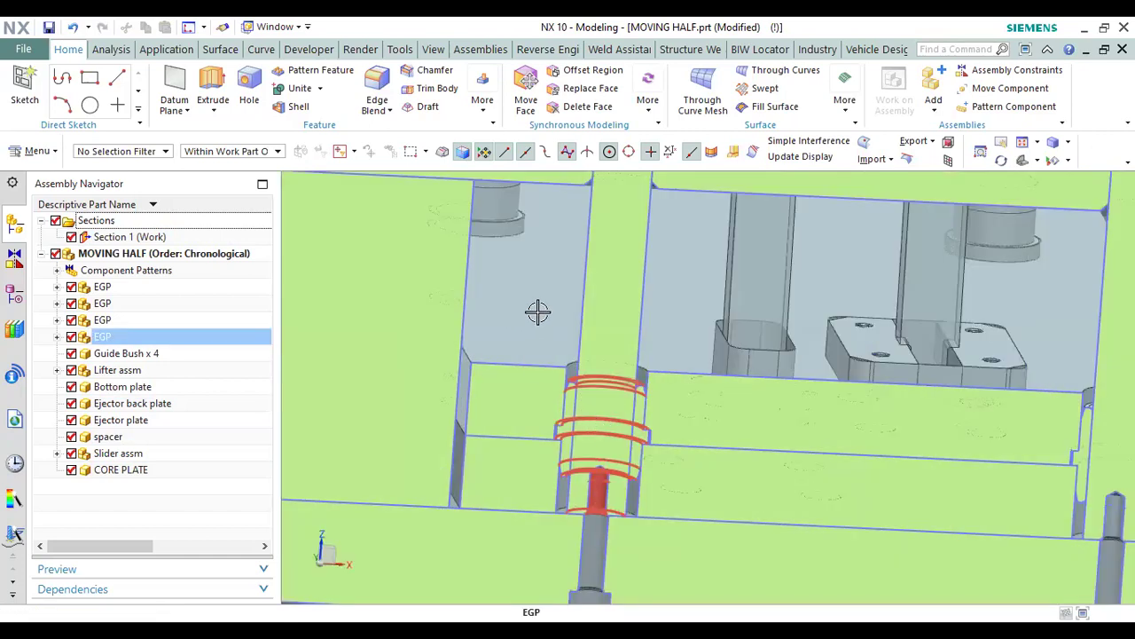
key(F8)
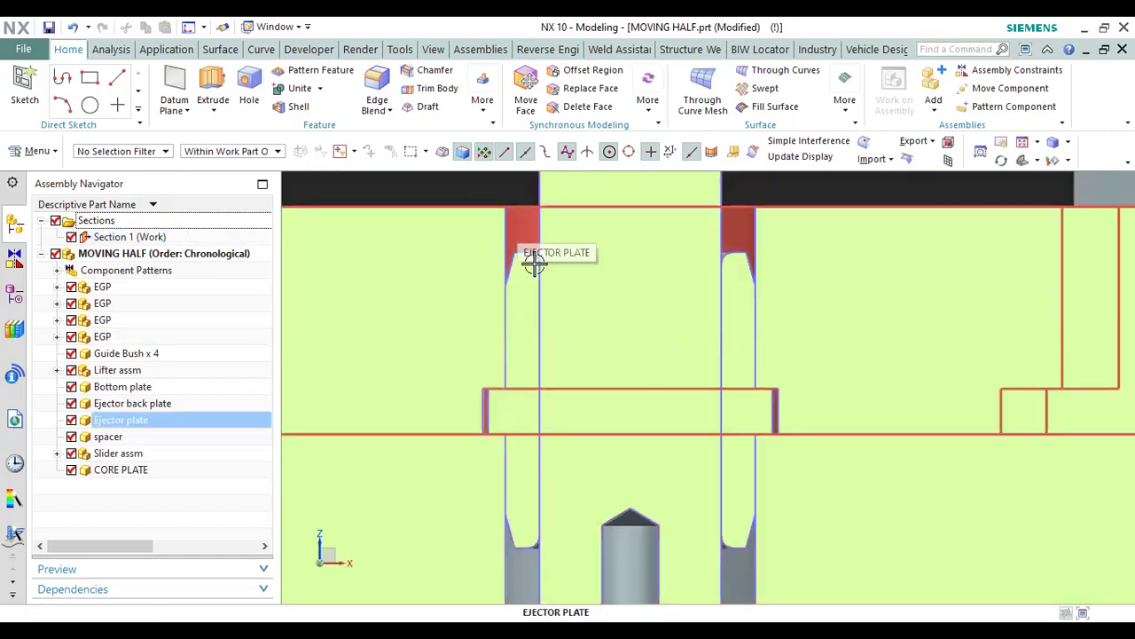
Examine the upper half of the sectioned guide bush and its collar seat in the ejector plate
scroll(536, 264, down, 4)
scroll(414, 265, up, 1)
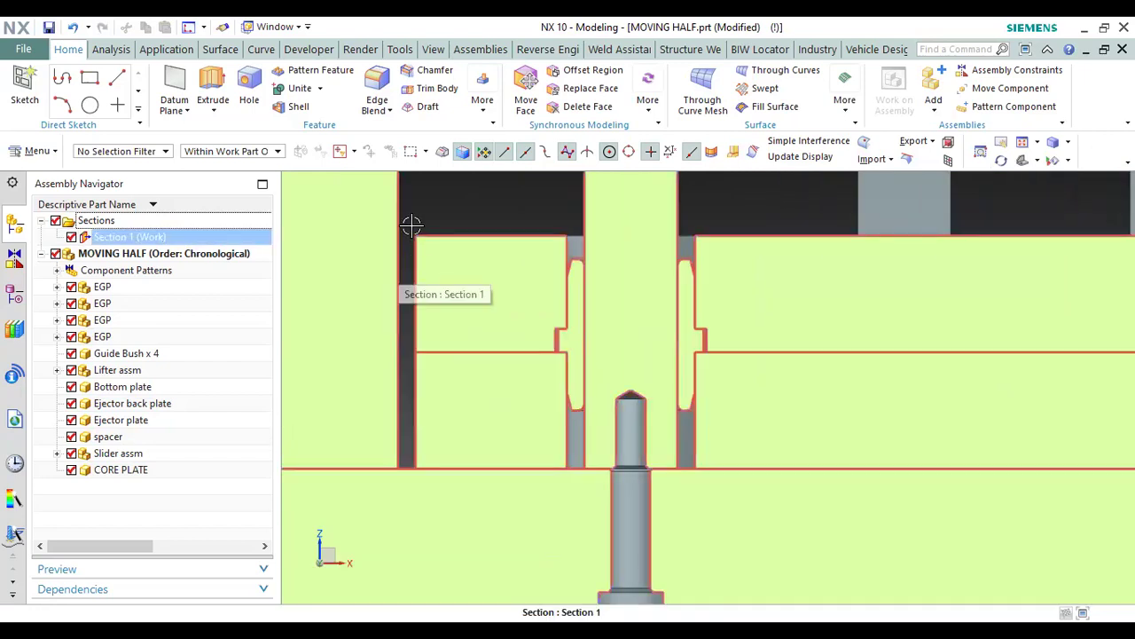
key(Escape)
click(582, 282)
scroll(573, 236, up, 3)
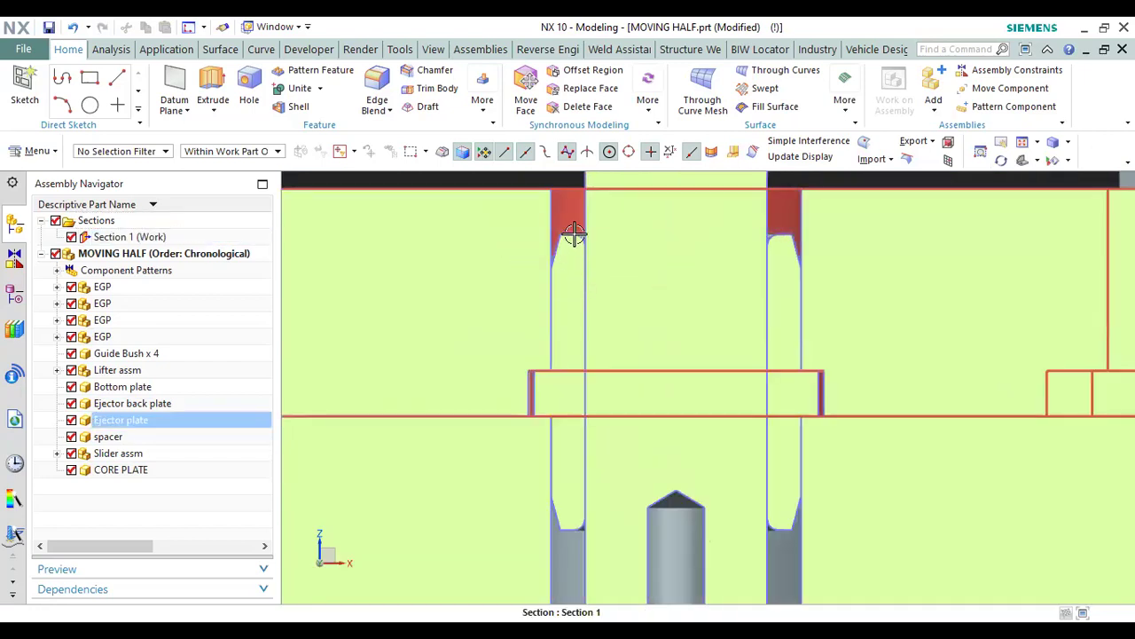
scroll(573, 370, up, 3)
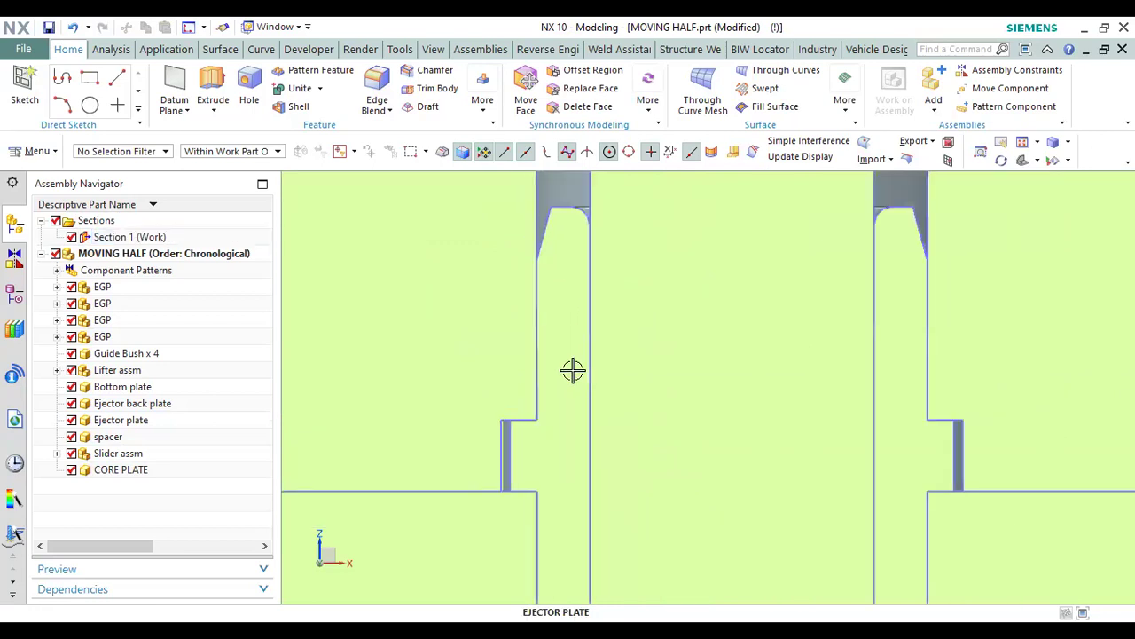
scroll(571, 257, down, 2)
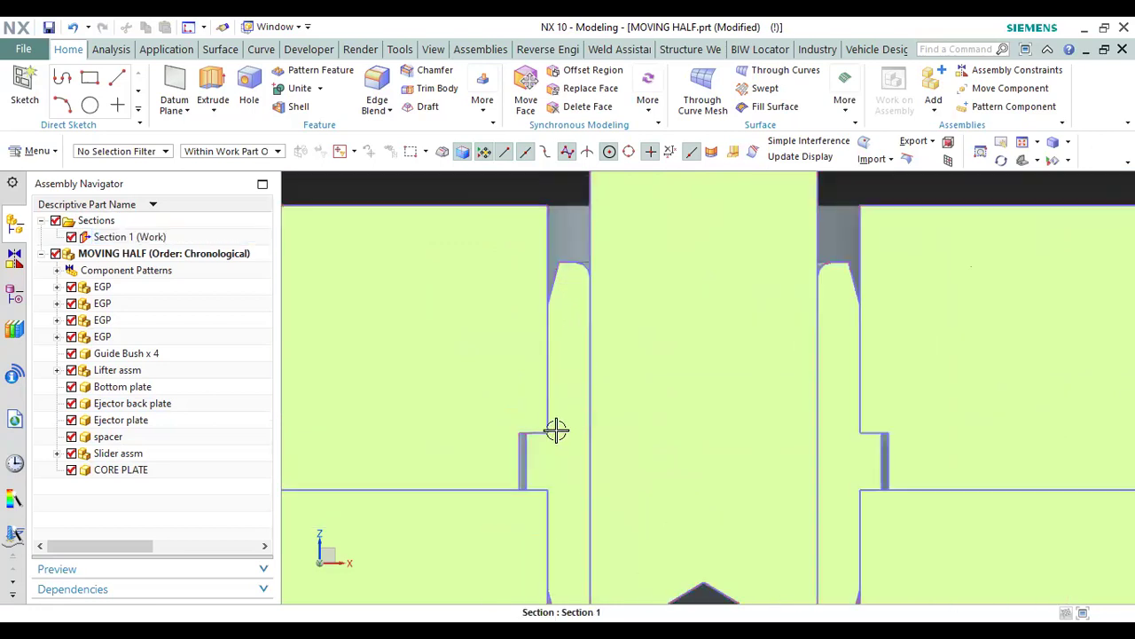
scroll(551, 259, down, 2)
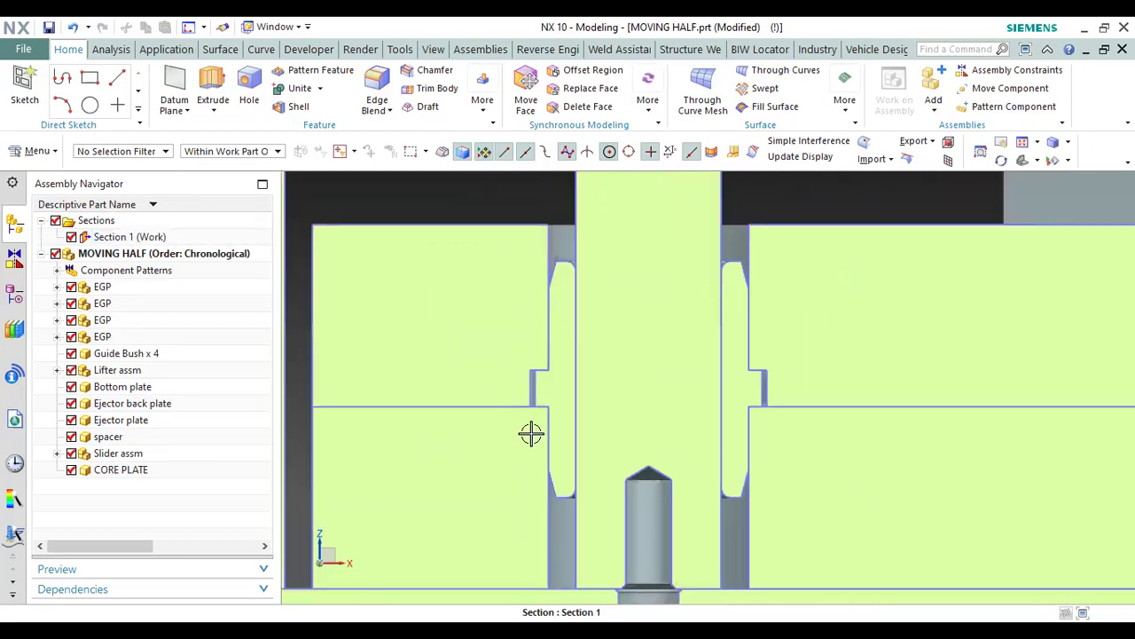
Examine the lower half of the guide bush in the ejector back plate and its fit along the pillar
scroll(532, 433, up, 2)
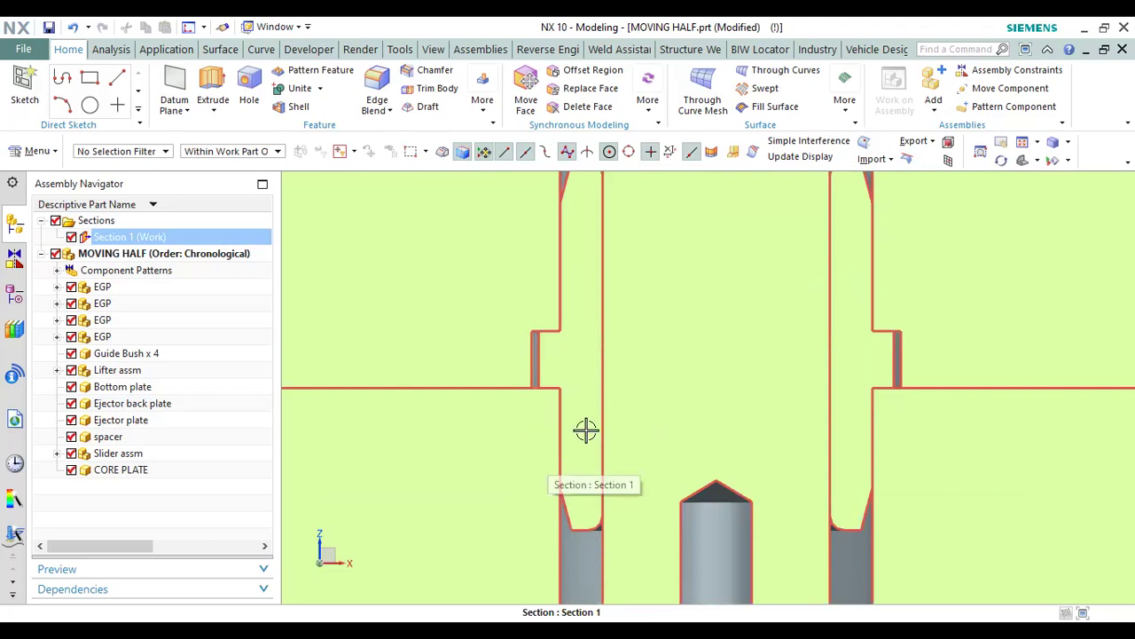
scroll(580, 481, down, 2)
scroll(583, 467, up, 2)
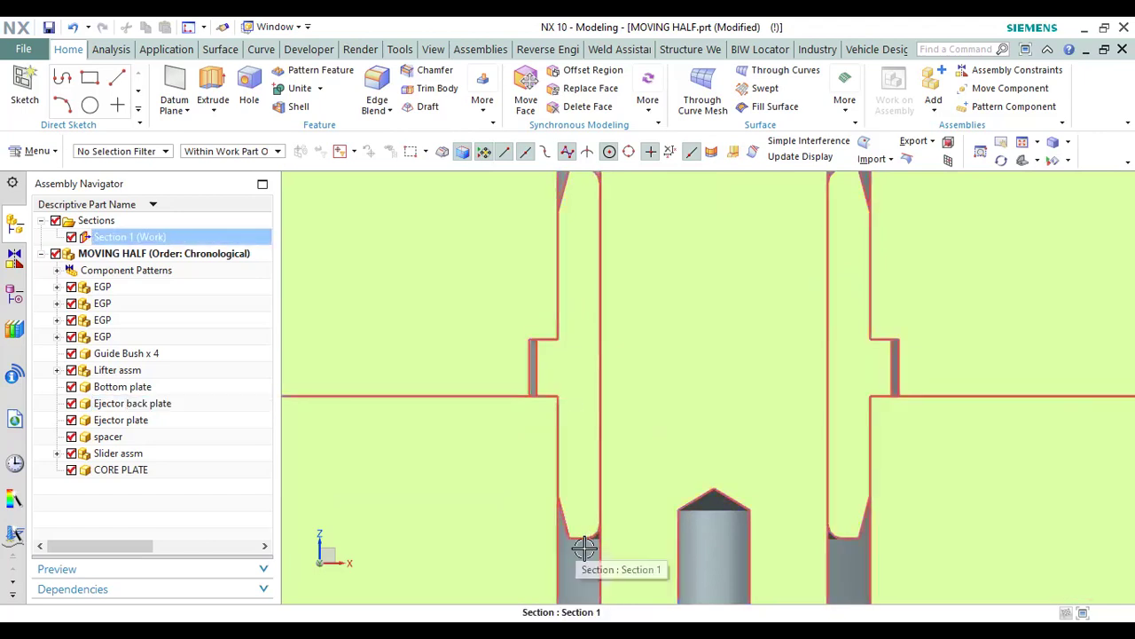
scroll(571, 430, down, 3)
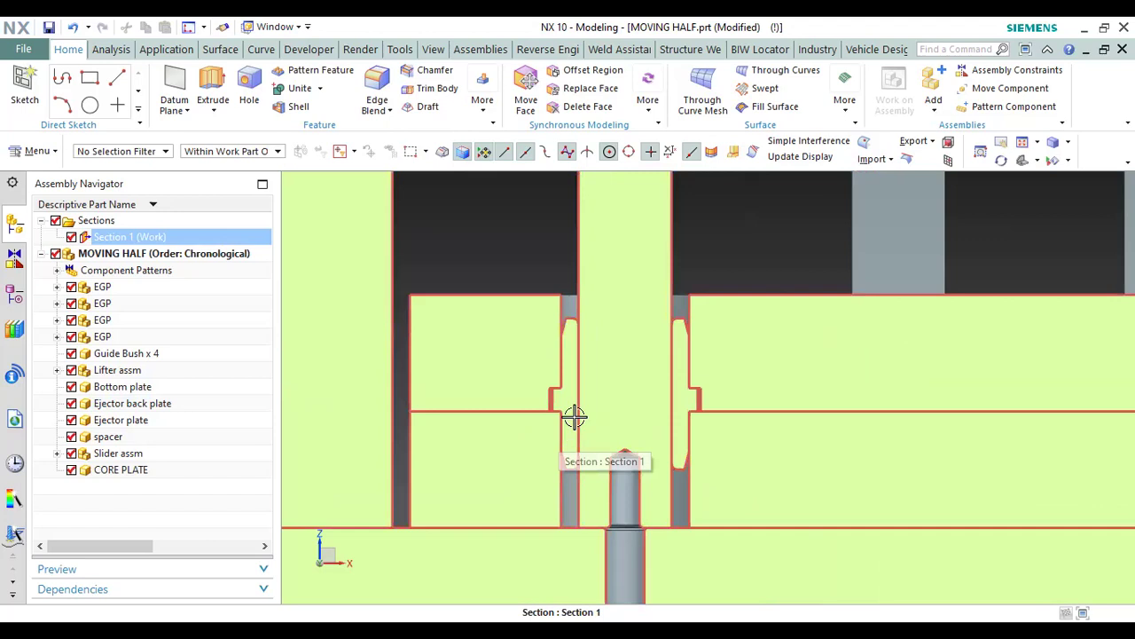
scroll(586, 358, up, 3)
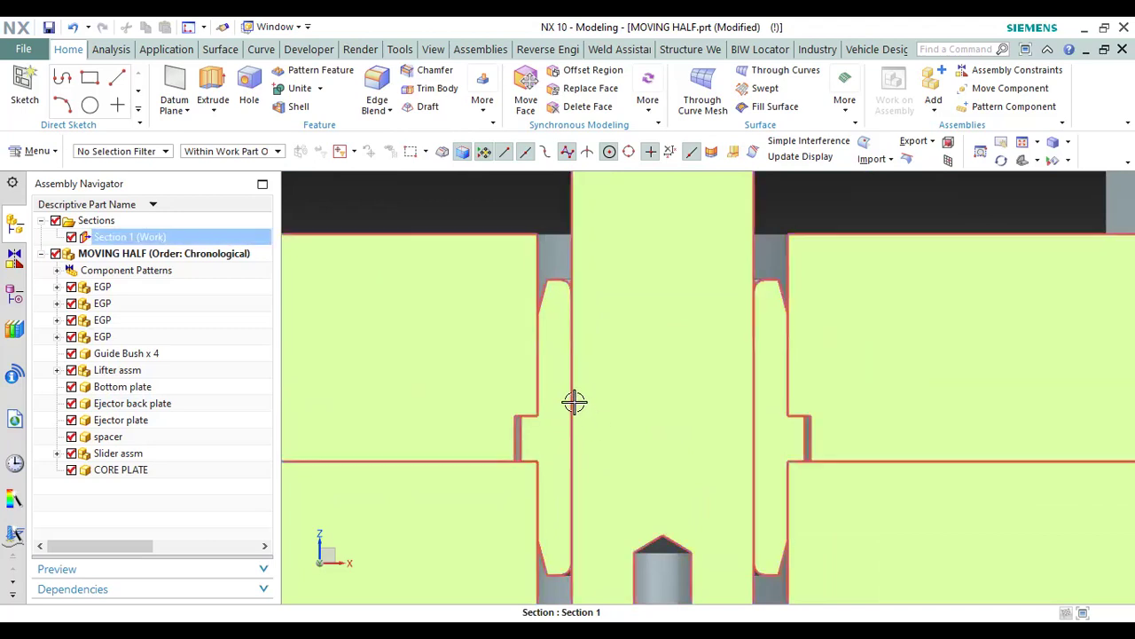
scroll(576, 399, down, 3)
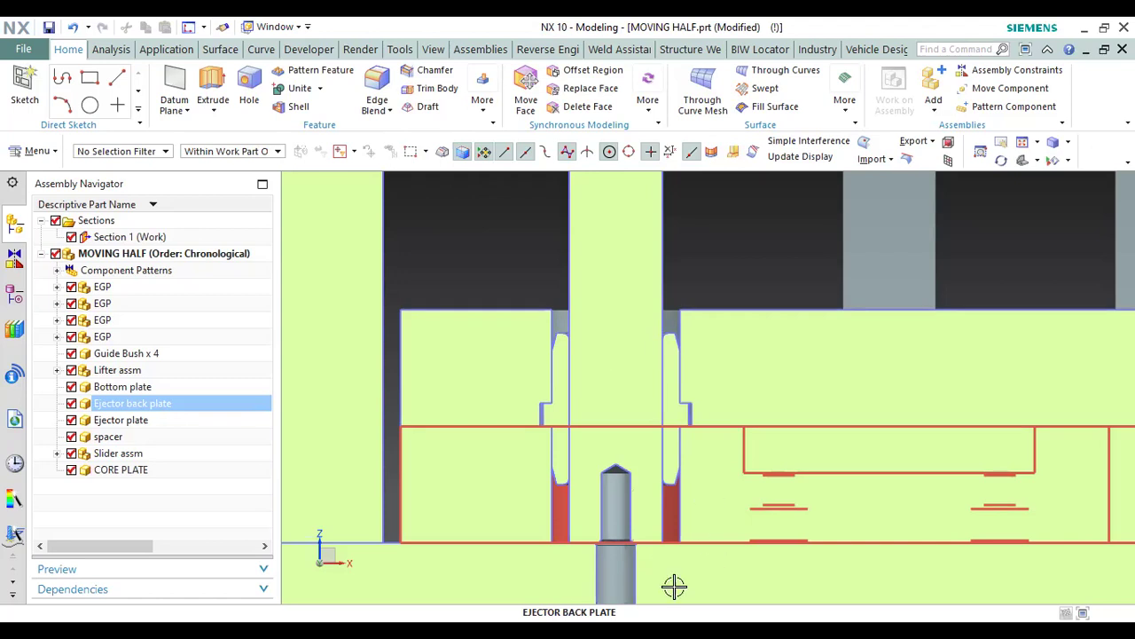
key(Escape)
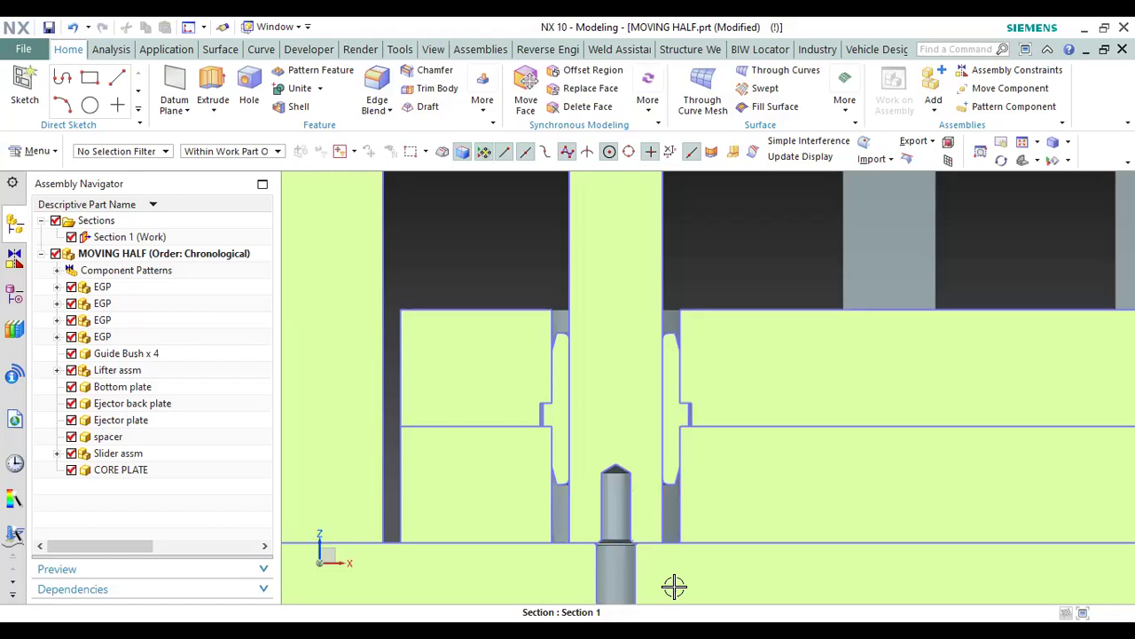
Switch to Photos and view the guide pillar and bush reference pictures, including guide-pillar-for-mould-500x500.jpg
key(alt+Tab)
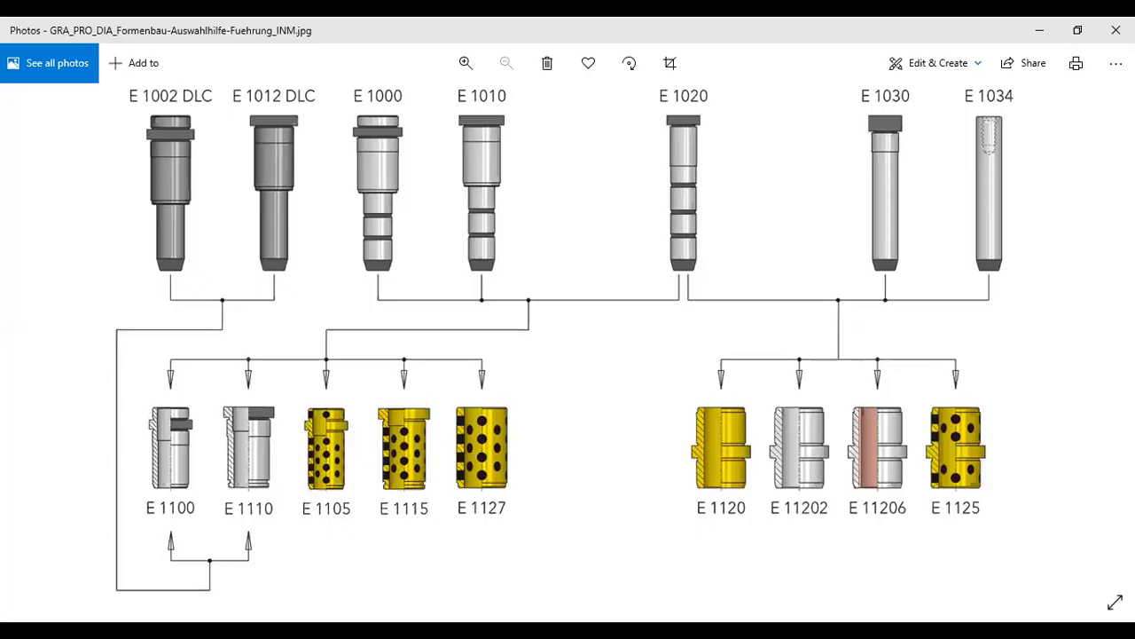
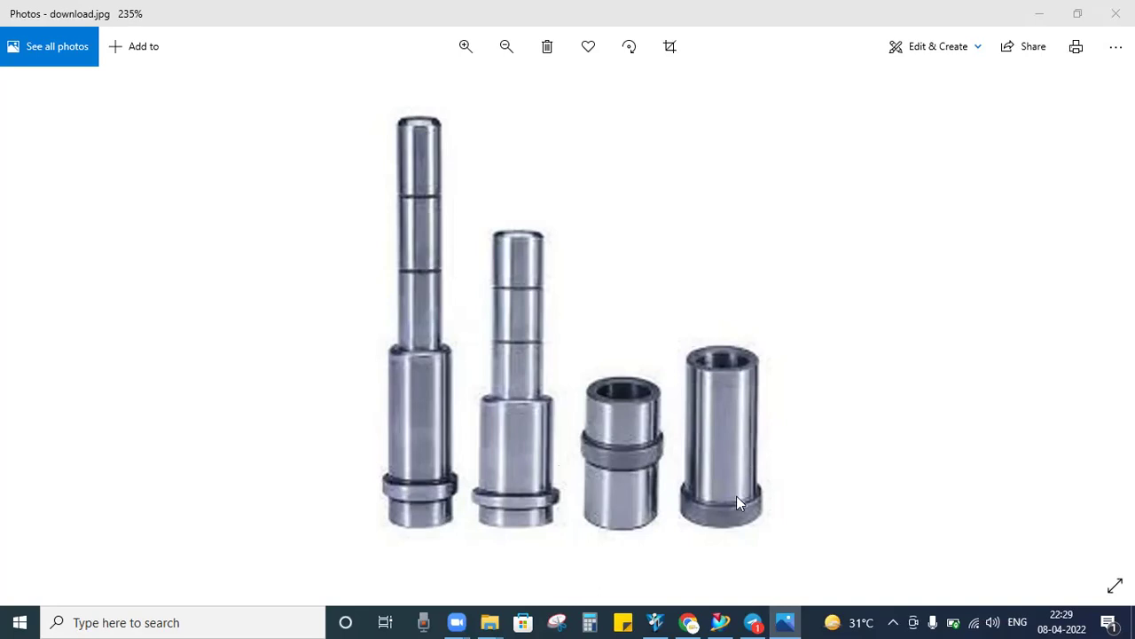
click(1116, 13)
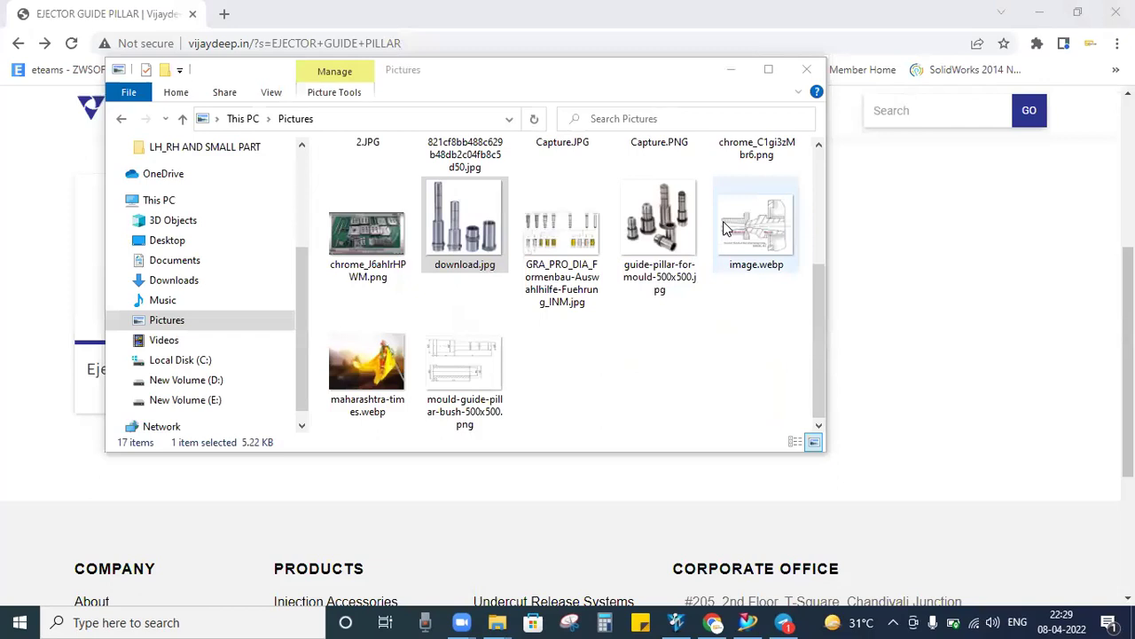
double_click(672, 232)
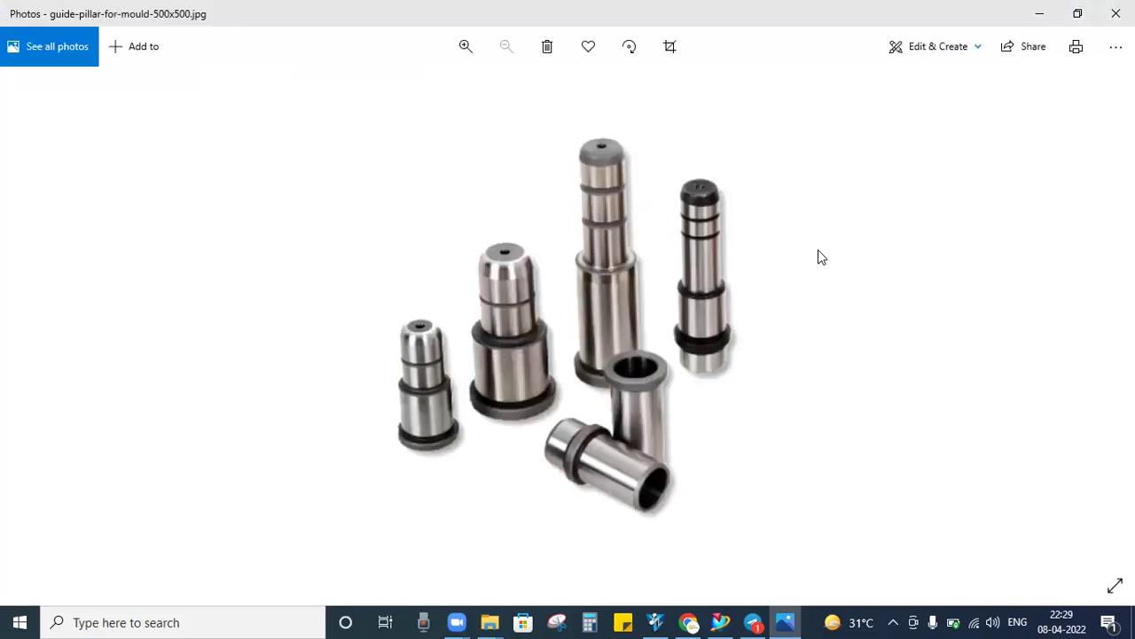
click(1116, 13)
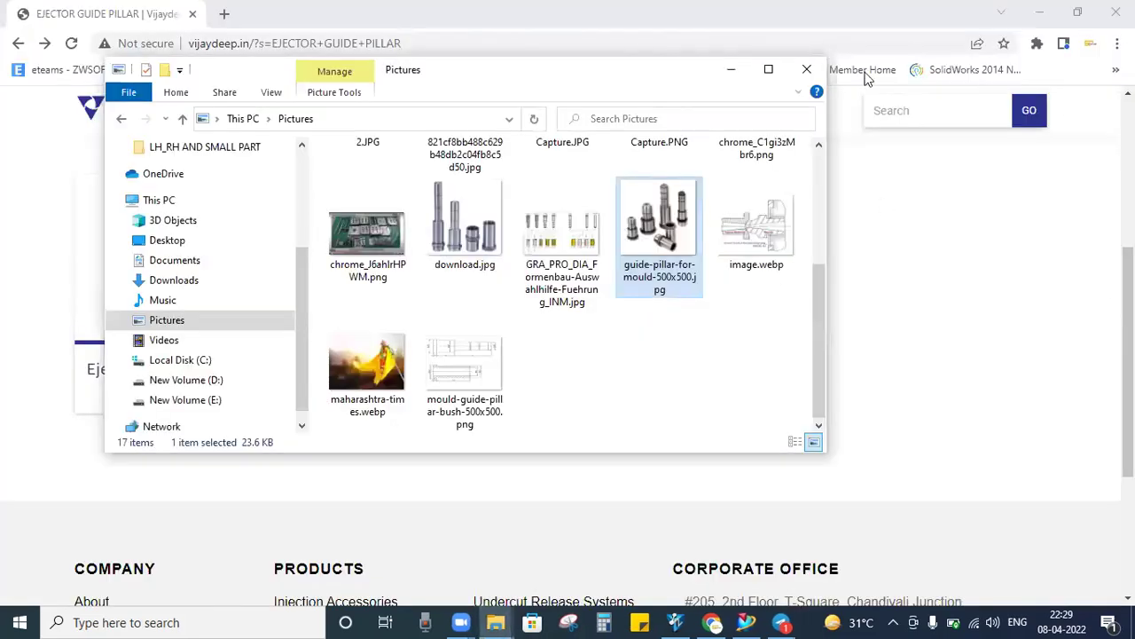
click(740, 74)
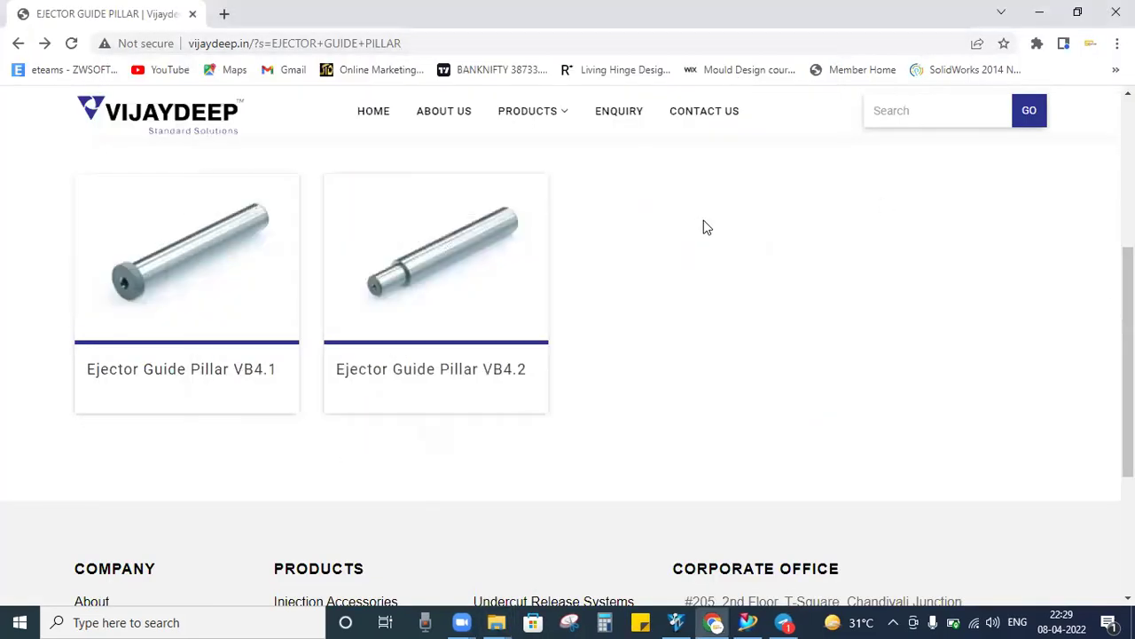
Switch back to NX and view the full moving half section with both guide pillars and their bottom plate screws
click(1039, 11)
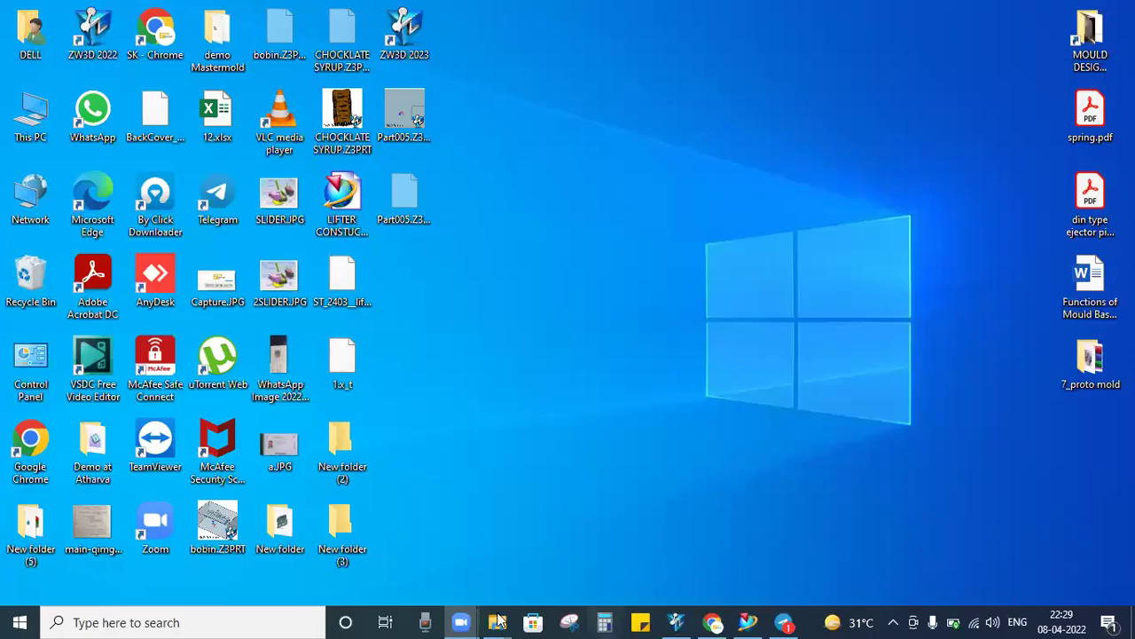
mouse_move(460, 620)
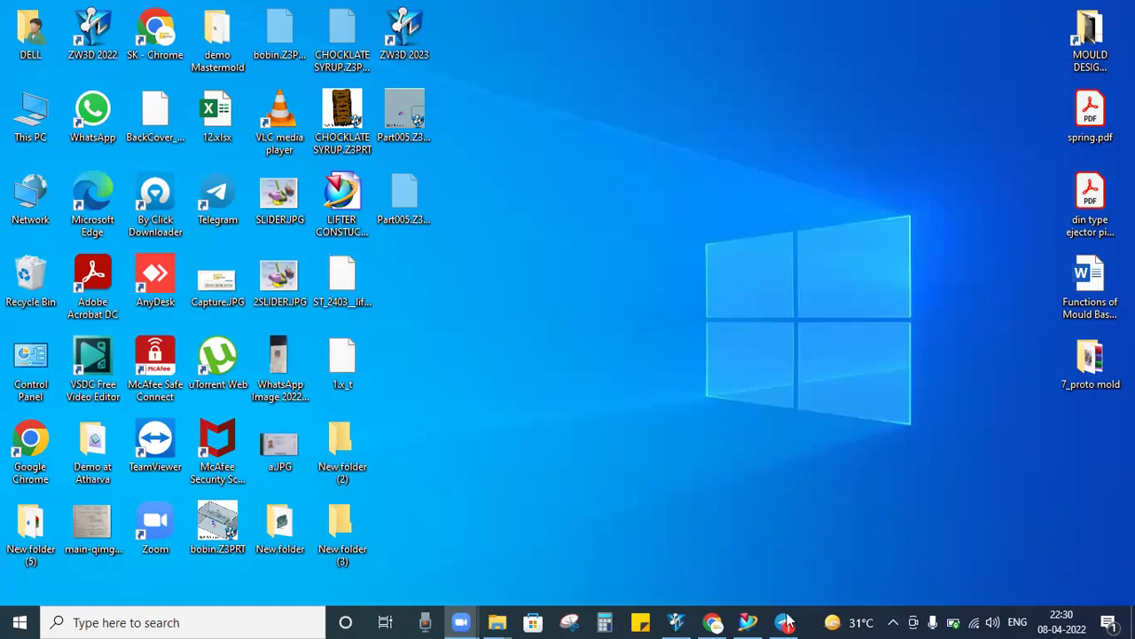
click(714, 621)
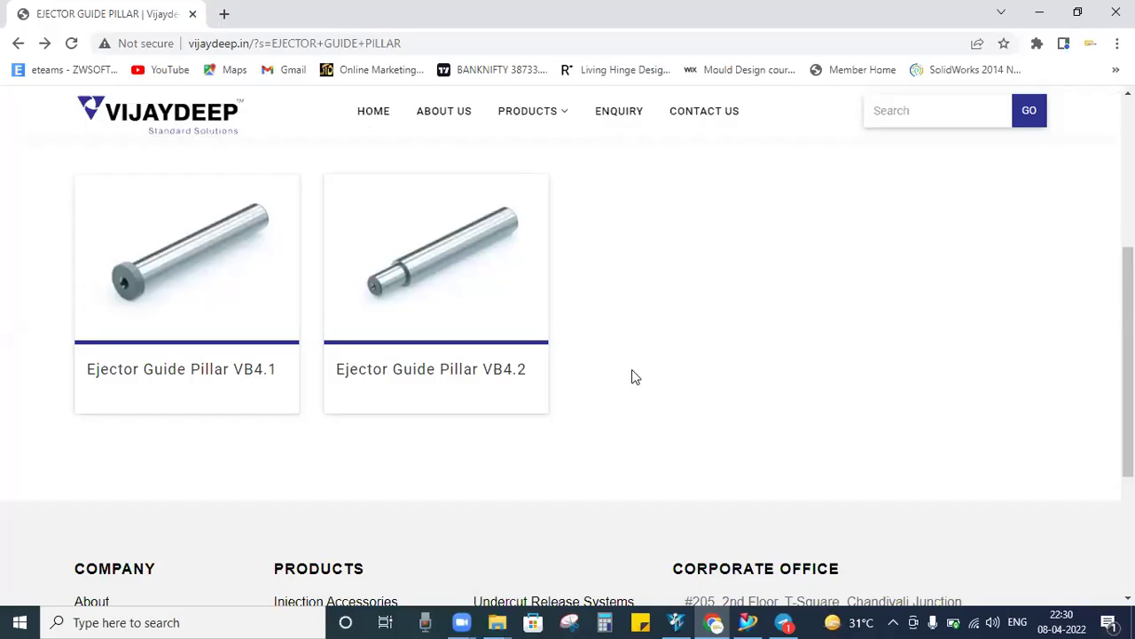
click(1040, 12)
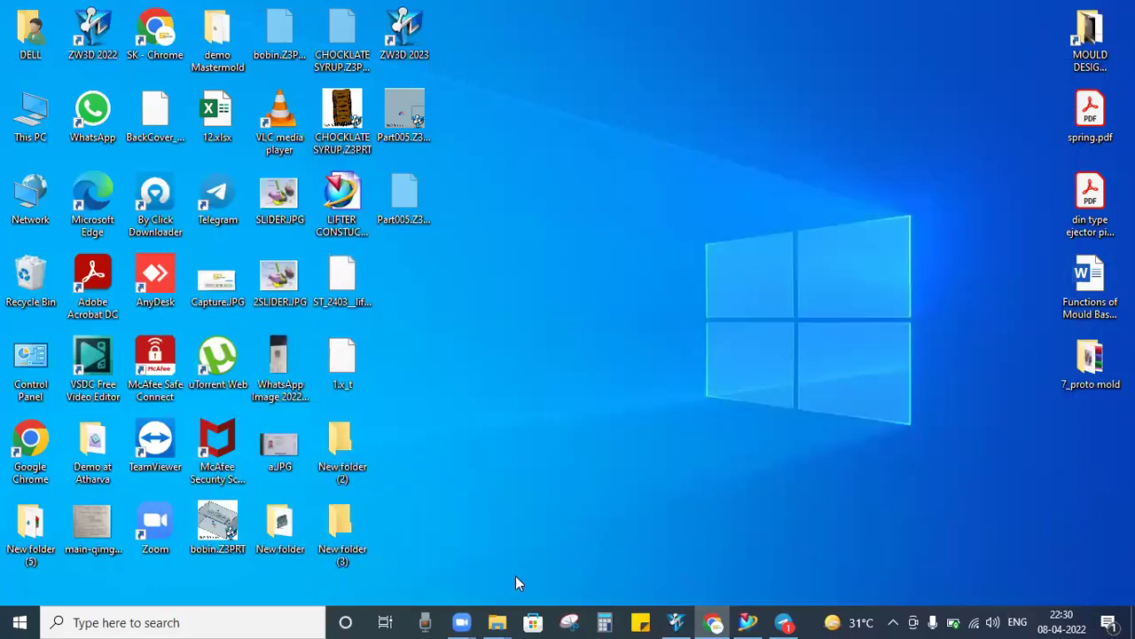
click(752, 619)
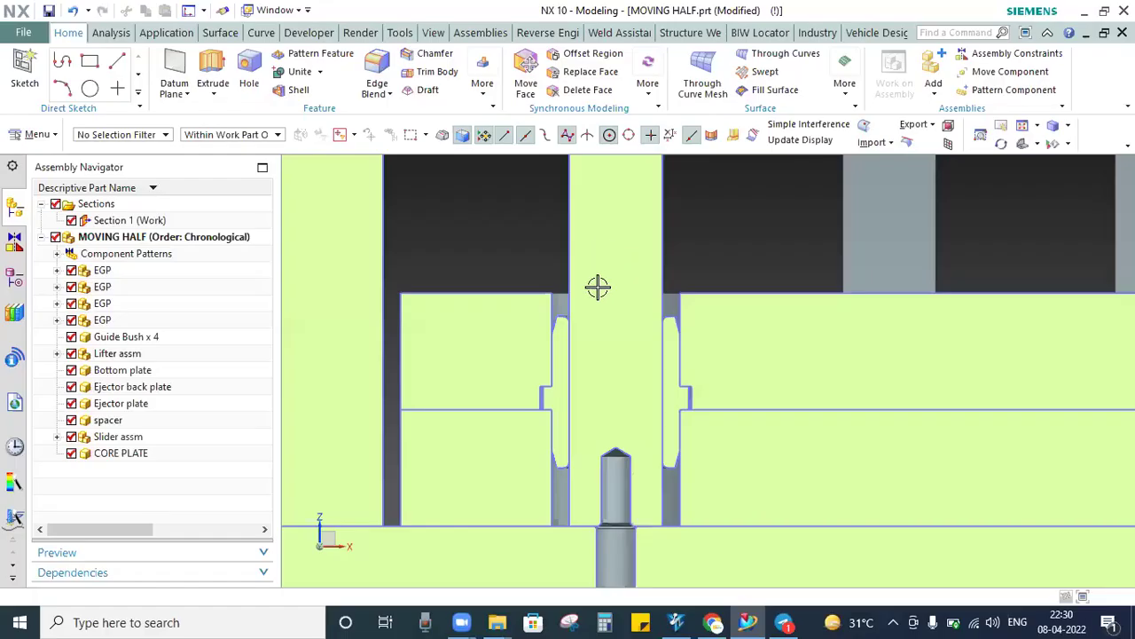
scroll(581, 364, down, 7)
scroll(600, 231, up, 2)
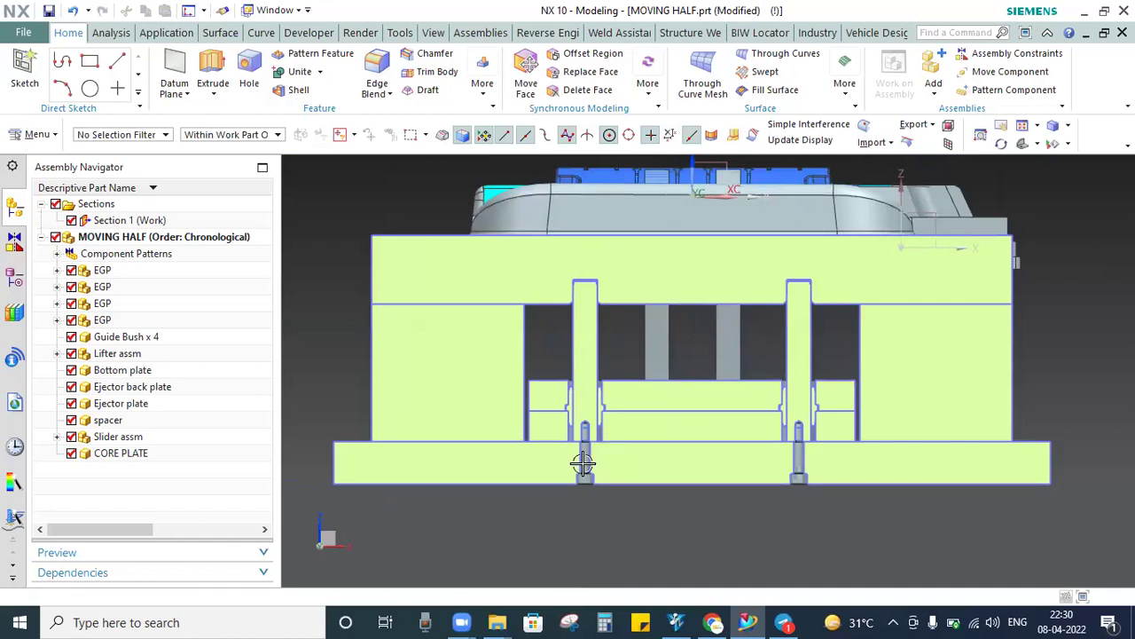
scroll(608, 423, down, 2)
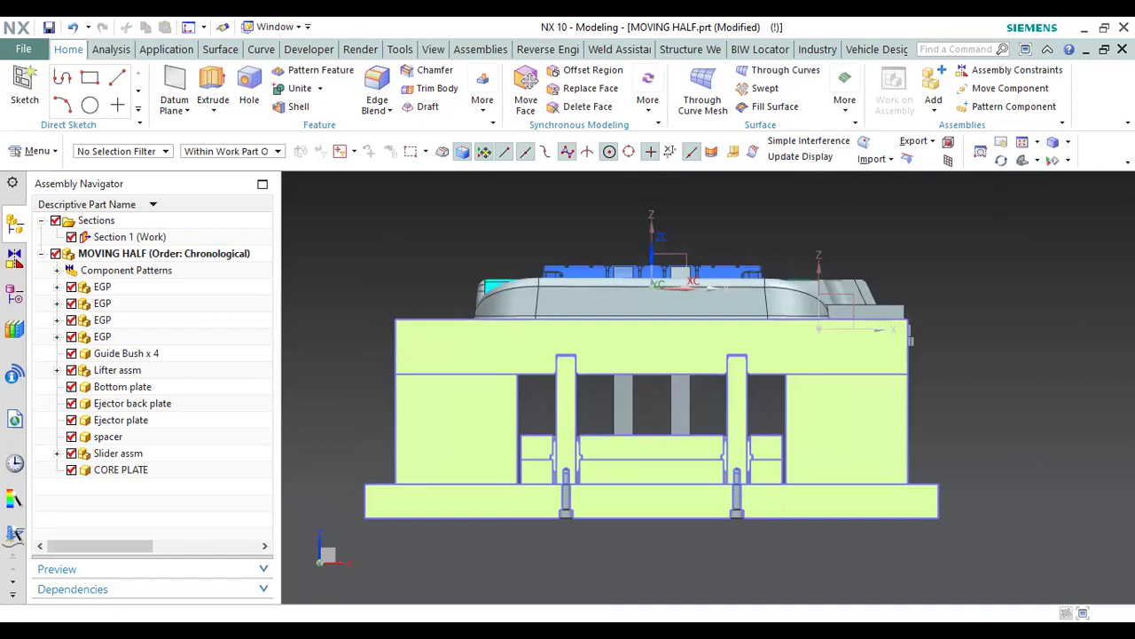
Turn off Section 1 so the moving half assembly is displayed uncut
right_click(1022, 344)
click(1003, 331)
click(1008, 363)
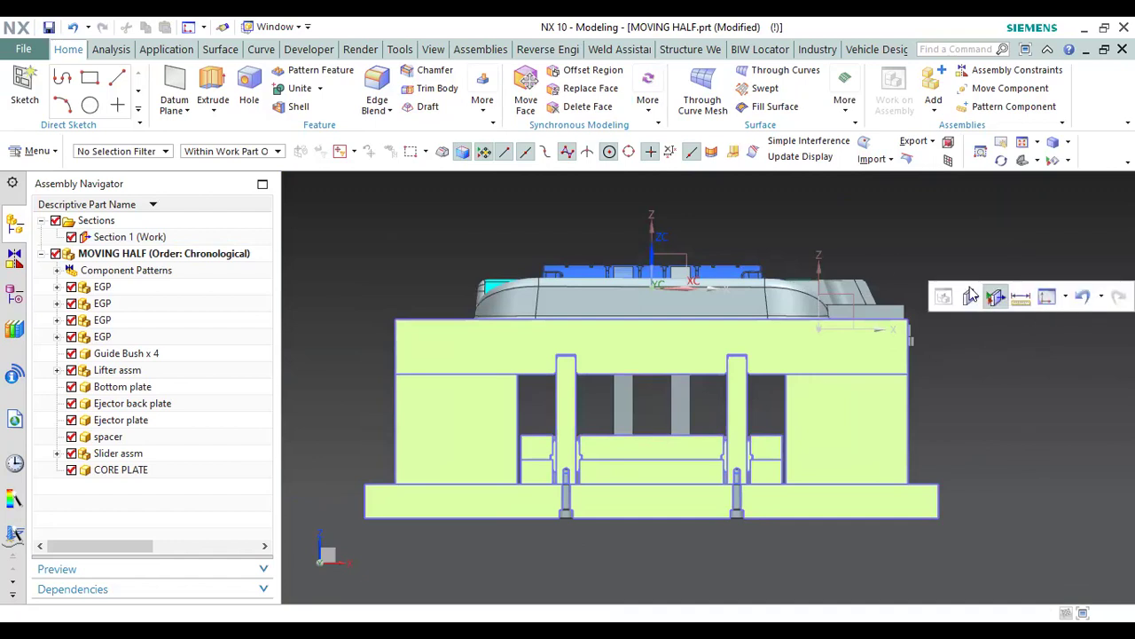
right_click(971, 233)
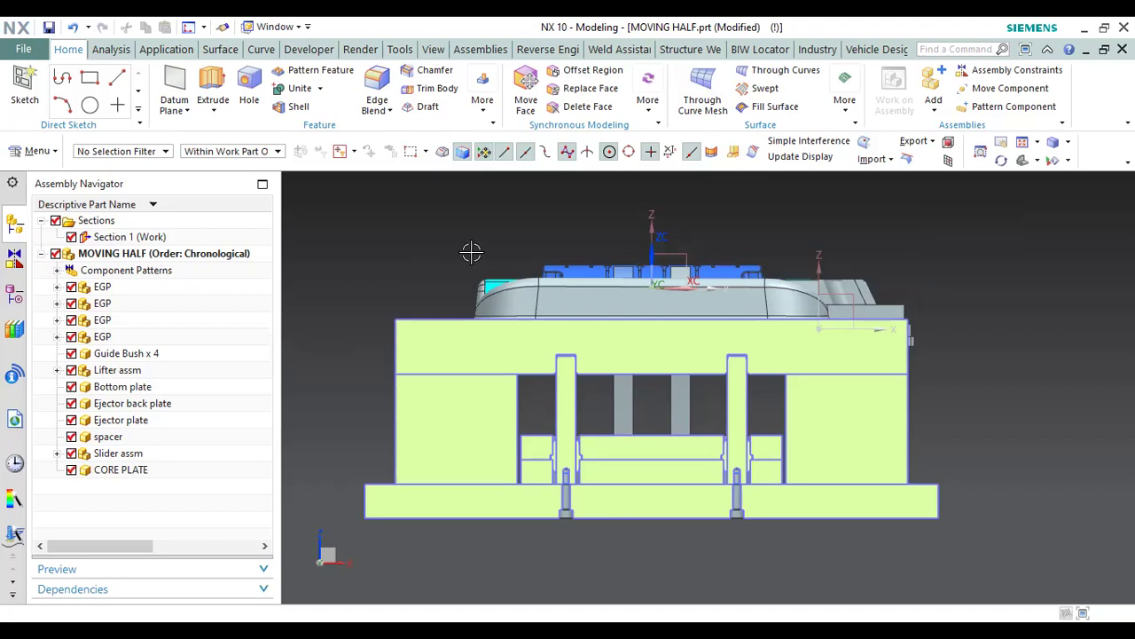
click(157, 238)
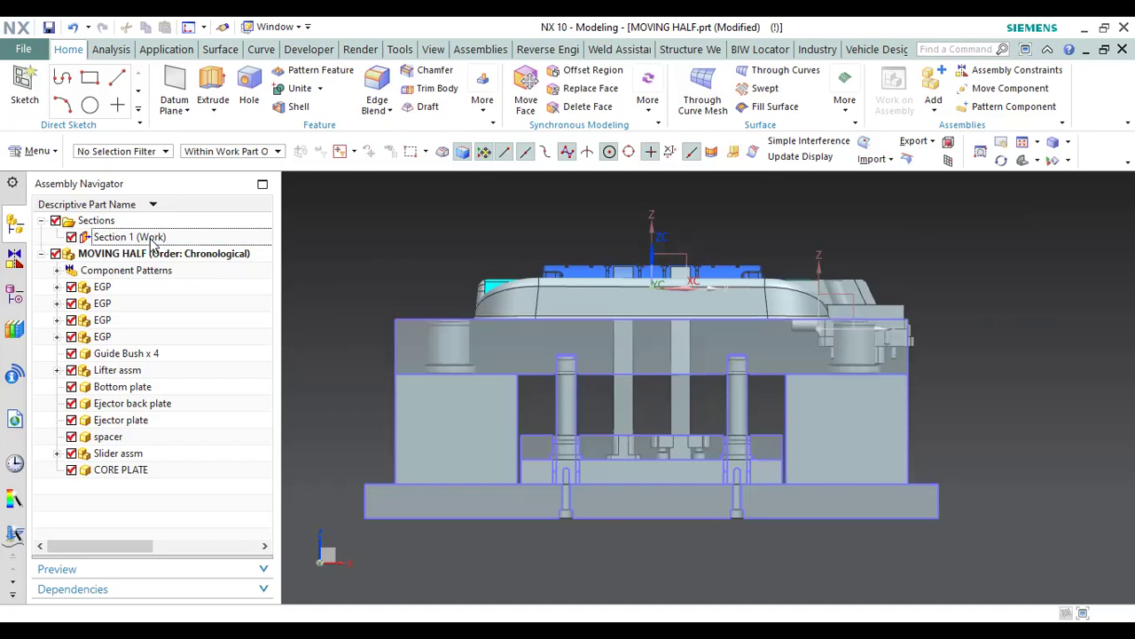
click(71, 237)
Examine the ejector guide pillars and their bottom plate screws in the uncut assembly from low and side angles
middle_drag(657, 227, 657, 387)
scroll(563, 441, up, 5)
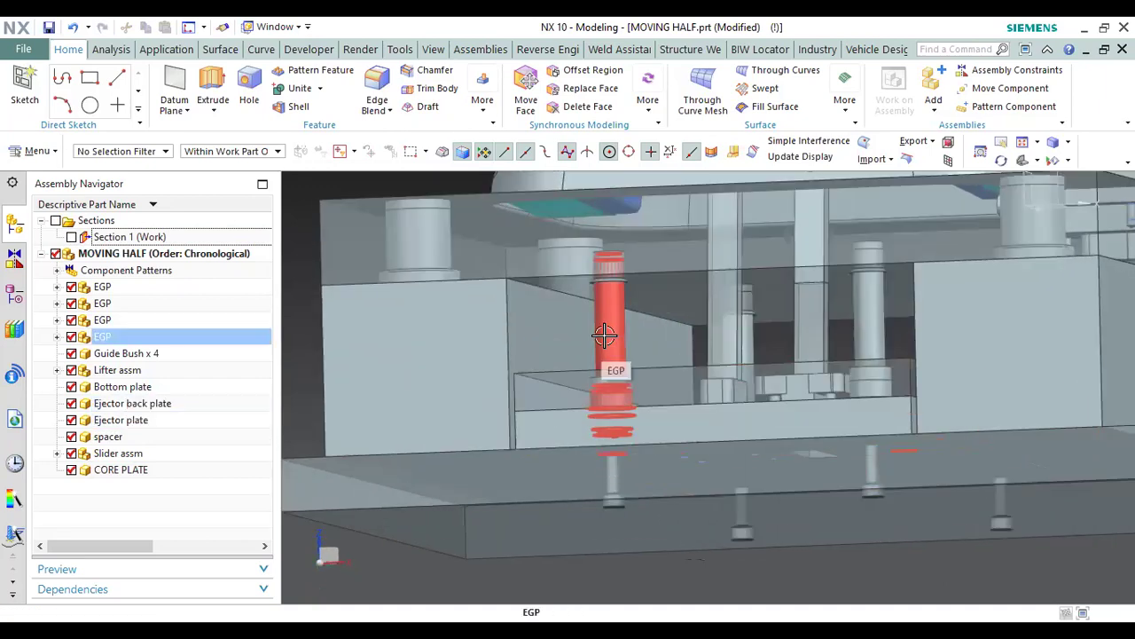
scroll(599, 335, down, 4)
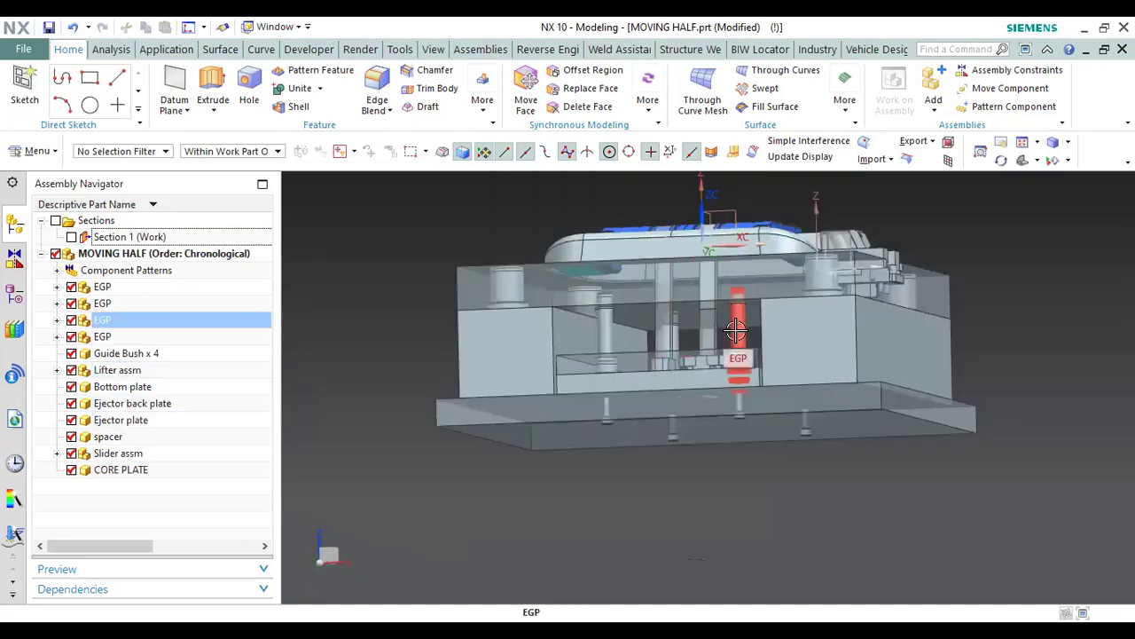
middle_drag(735, 330, 753, 287)
scroll(676, 381, down, 3)
middle_drag(677, 381, 671, 347)
middle_drag(857, 339, 578, 480)
Examine the uncut moving half from above, focusing on the ejector plate and the guide pillars passing through it
scroll(646, 393, up, 5)
scroll(646, 393, down, 5)
scroll(615, 437, down, 4)
scroll(585, 321, up, 1)
middle_drag(747, 287, 674, 451)
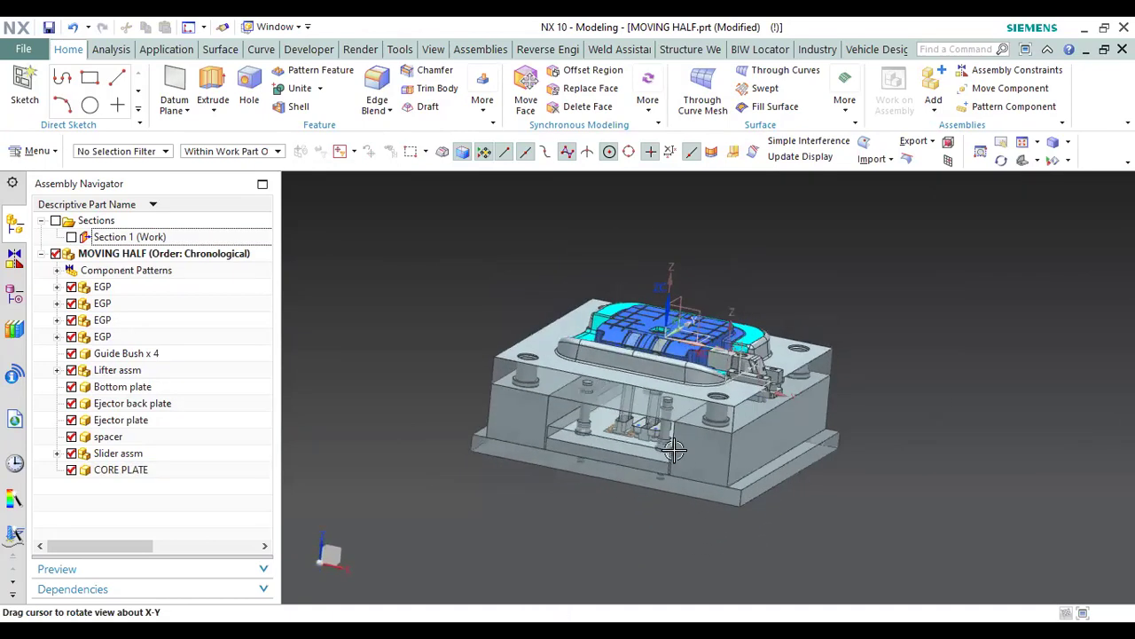
scroll(621, 434, up, 2)
scroll(635, 453, down, 1)
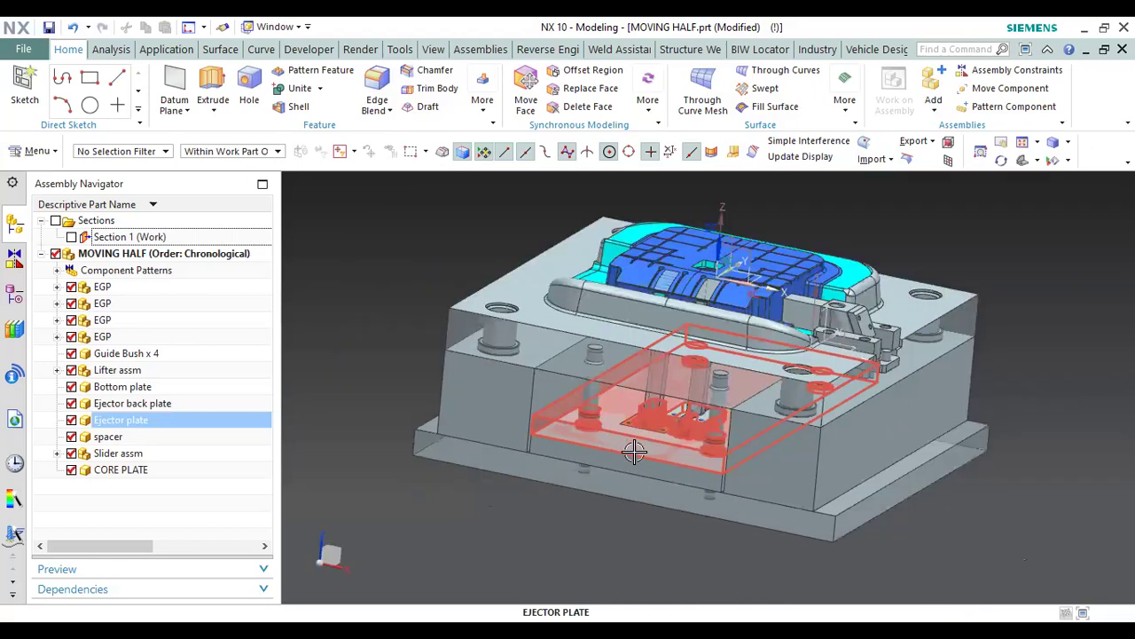
scroll(636, 456, up, 2)
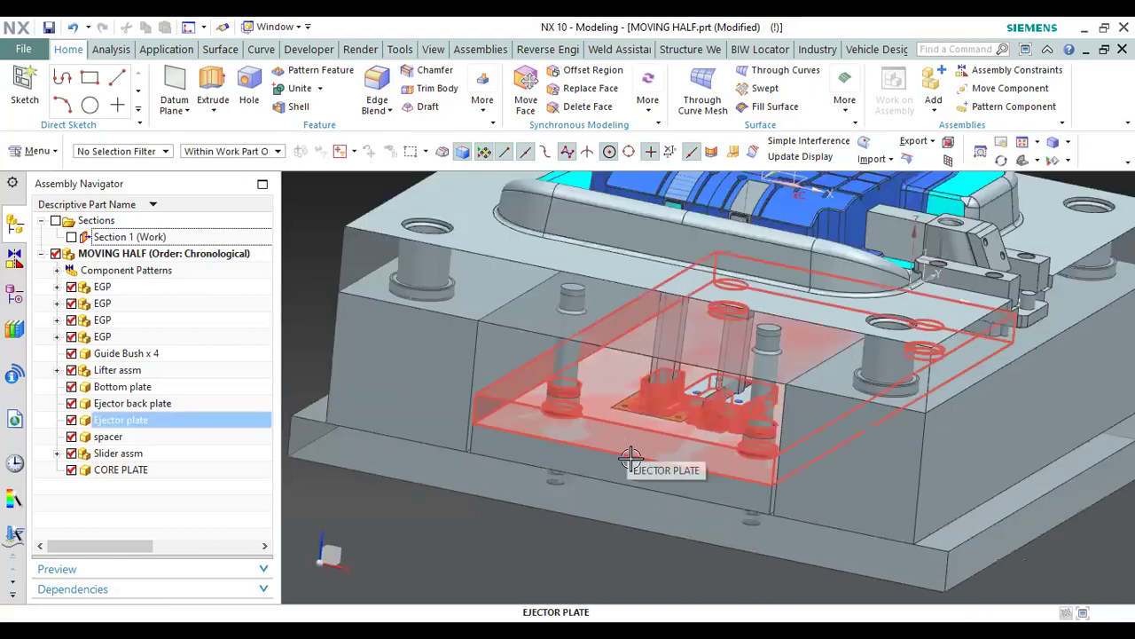
scroll(621, 454, down, 2)
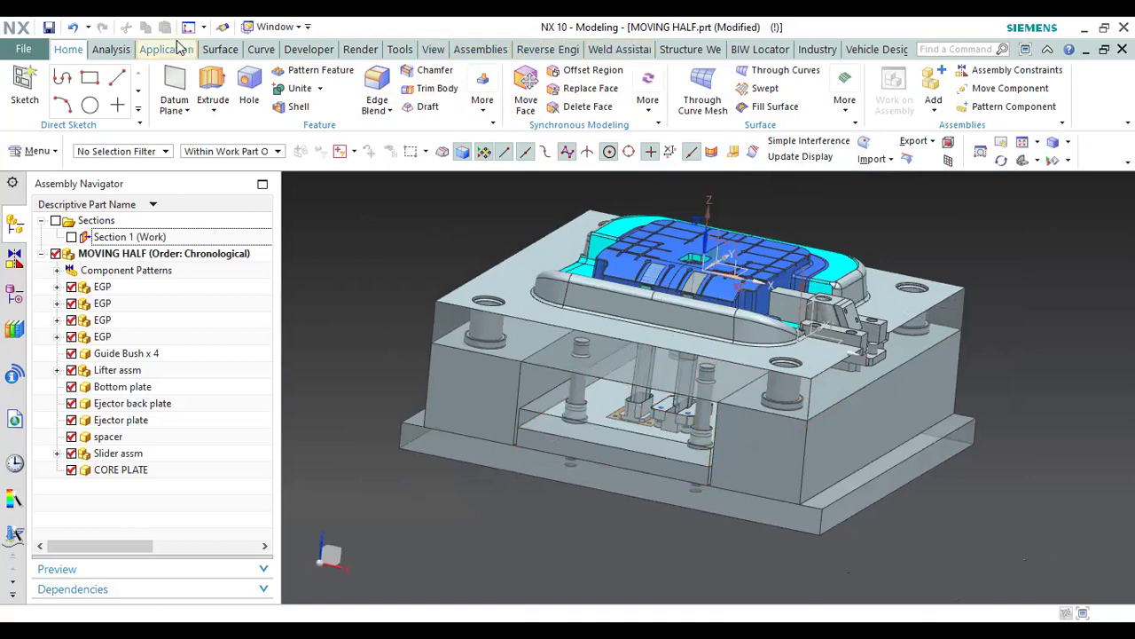
Measure the length of the ejector assembly plate's long upper front edge, visible in the opening between the spacers
click(113, 50)
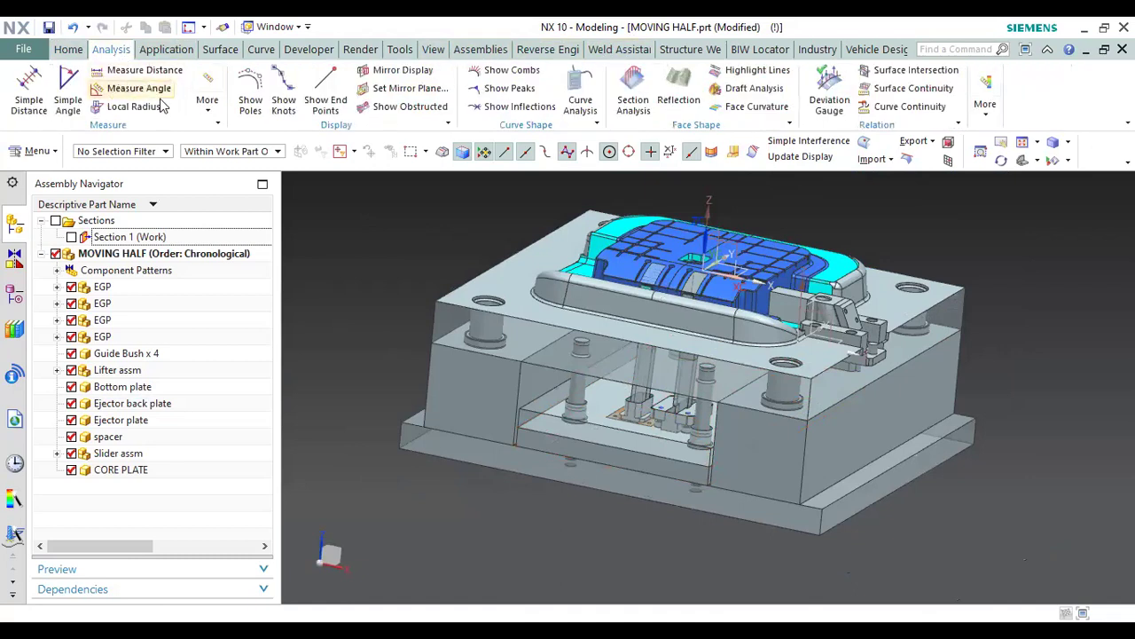
scroll(551, 366, up, 3)
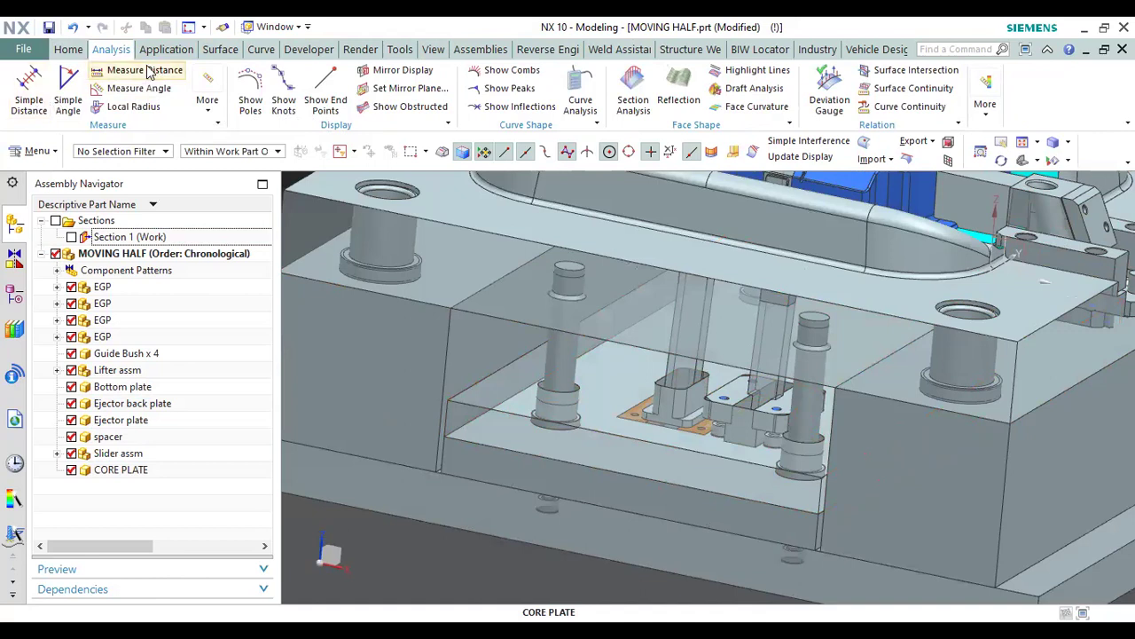
click(222, 236)
key(Return)
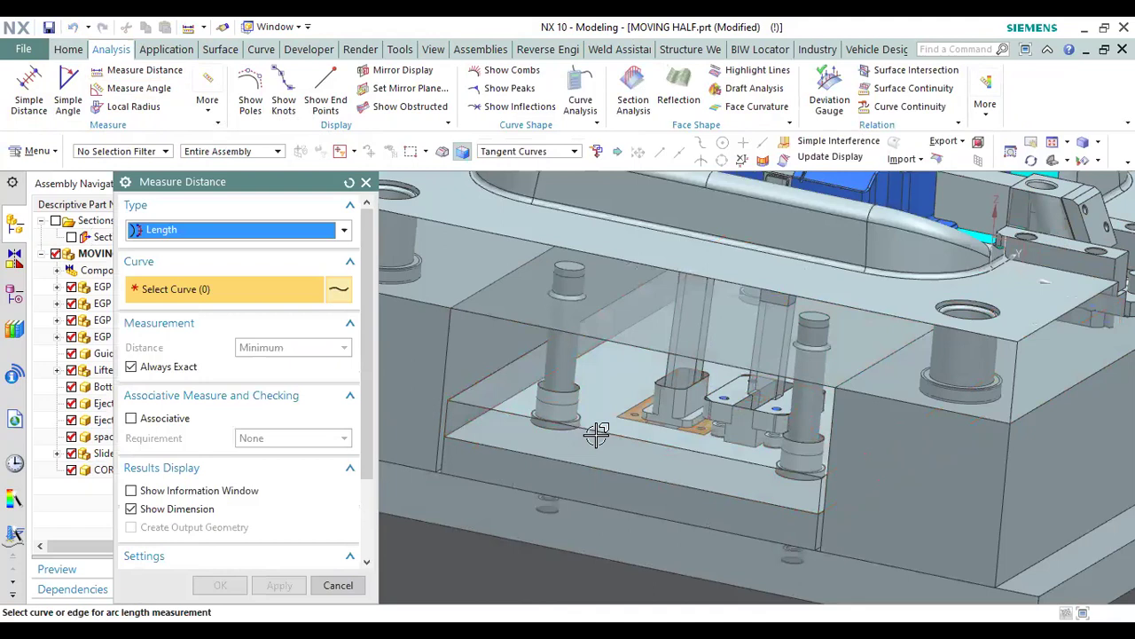
click(661, 448)
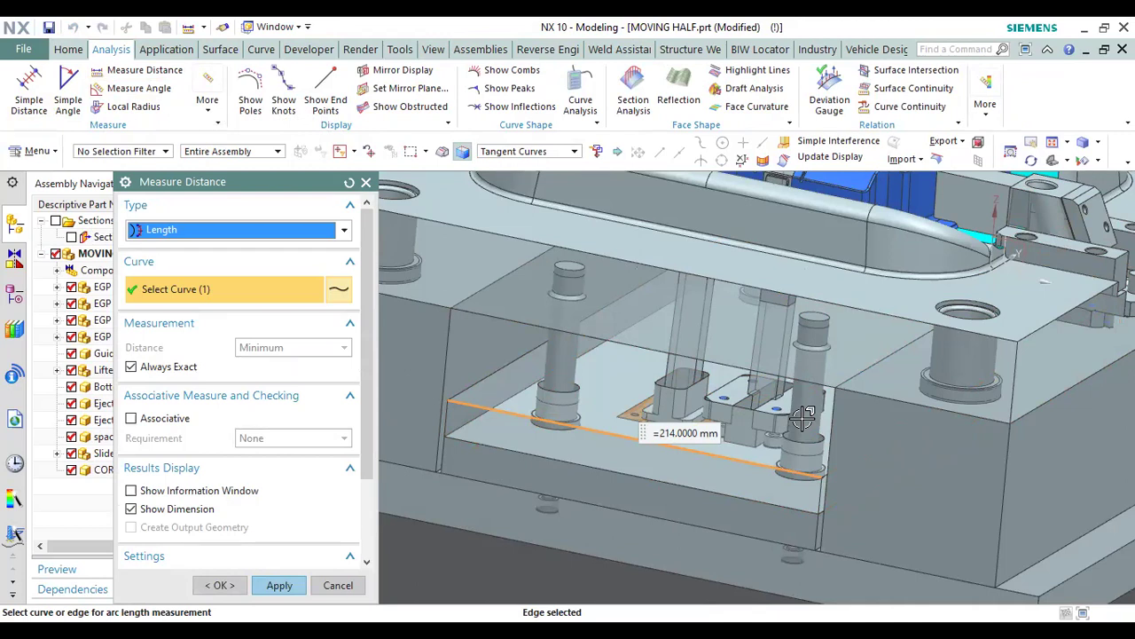
Examine the measured plate edge and the neighbouring guide pillars from above and from the underside of the moving half
scroll(803, 364, down, 1)
middle_drag(826, 325, 784, 333)
scroll(741, 369, down, 4)
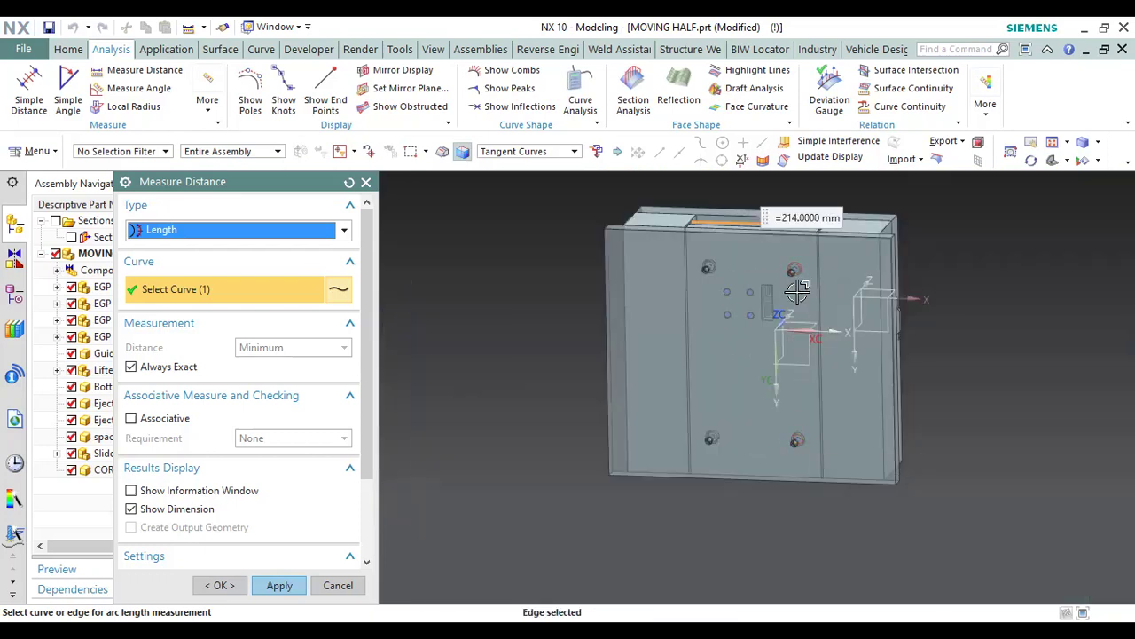
middle_drag(743, 266, 693, 346)
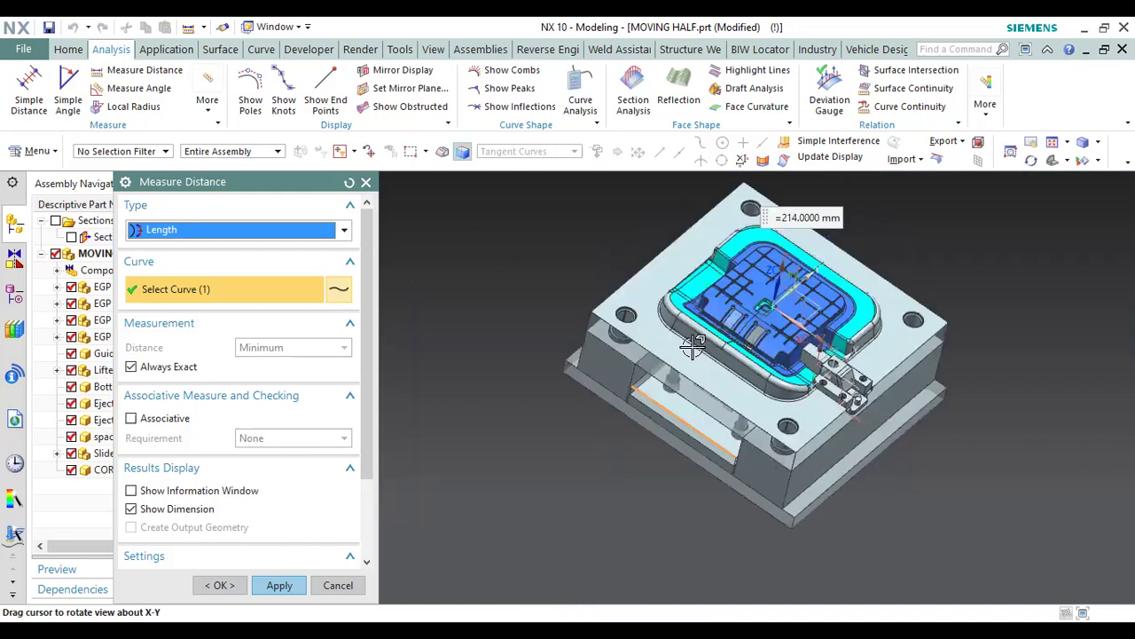
scroll(693, 346, up, 2)
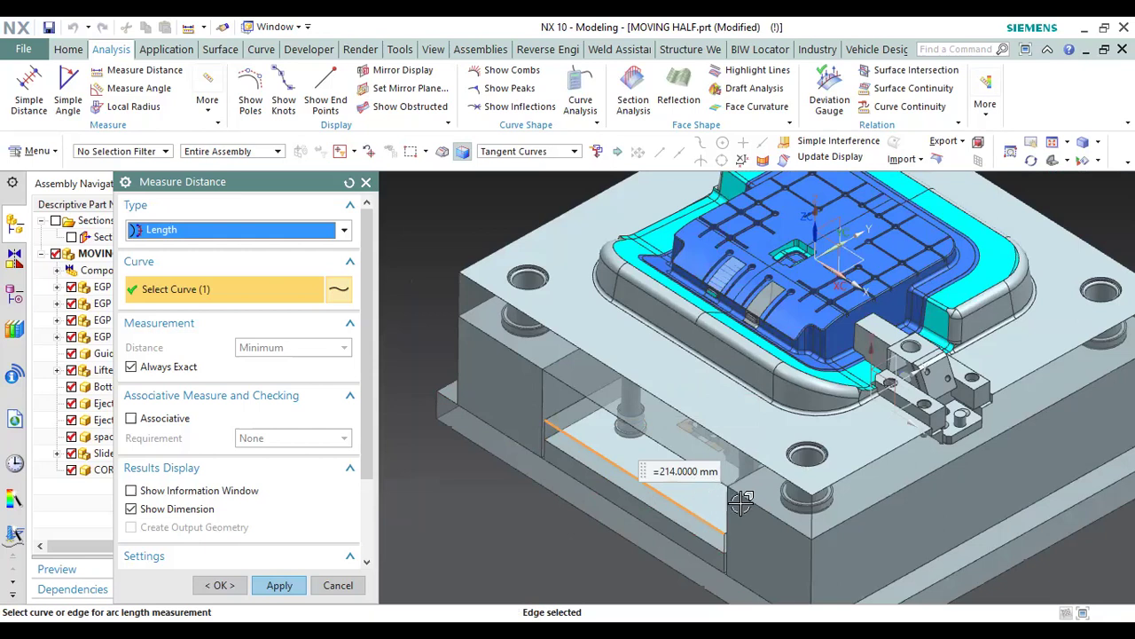
scroll(742, 502, down, 3)
scroll(571, 395, up, 5)
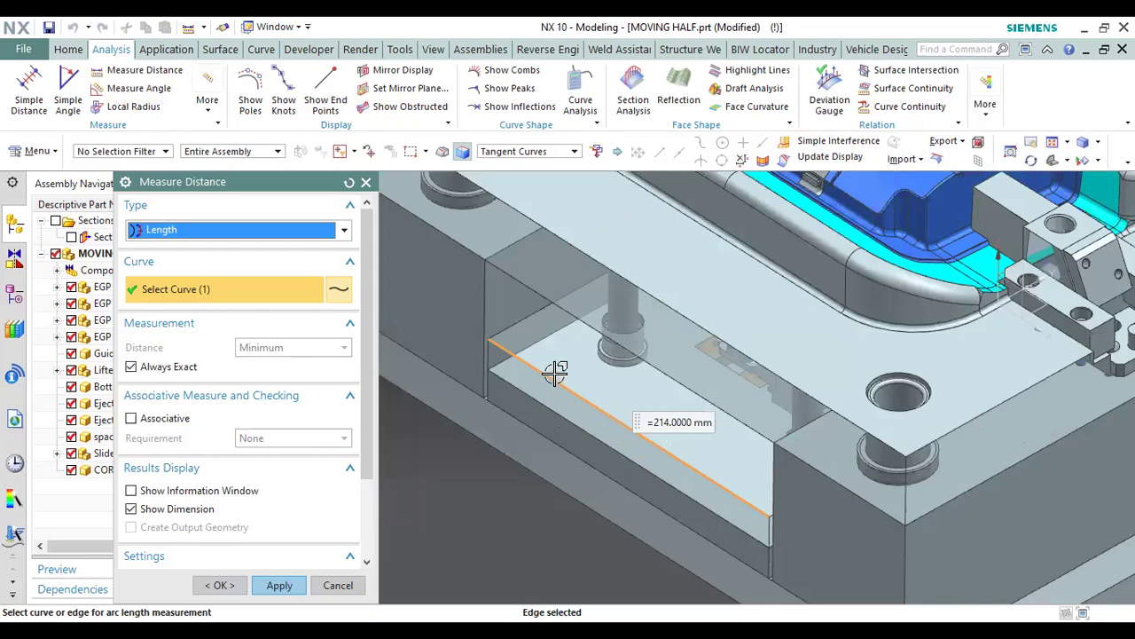
scroll(553, 370, down, 3)
scroll(543, 369, up, 2)
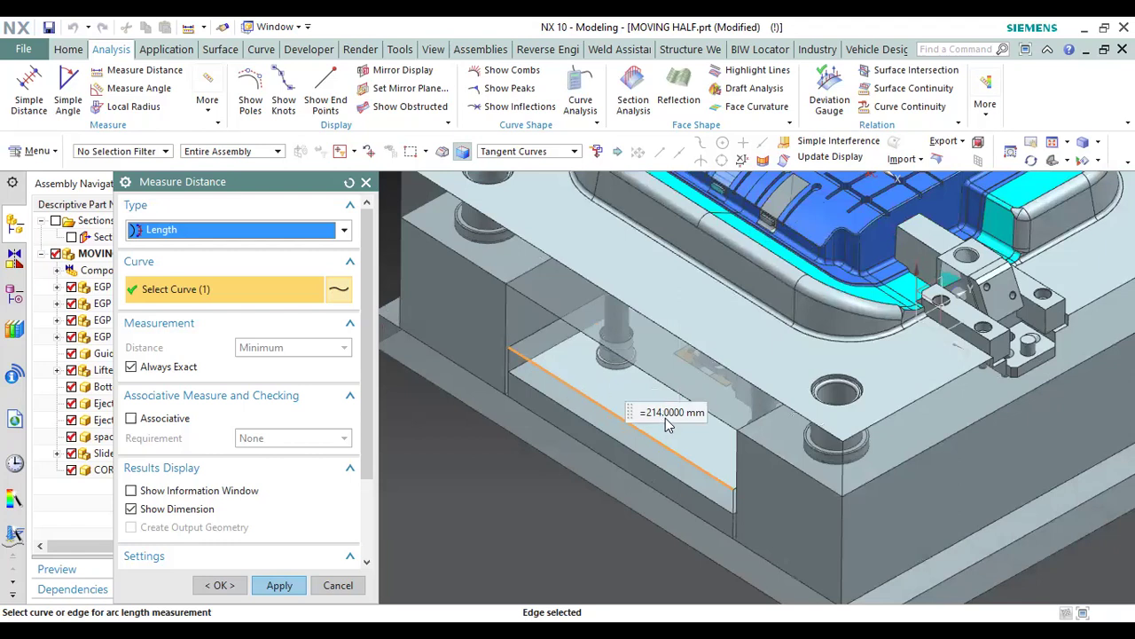
scroll(657, 419, down, 1)
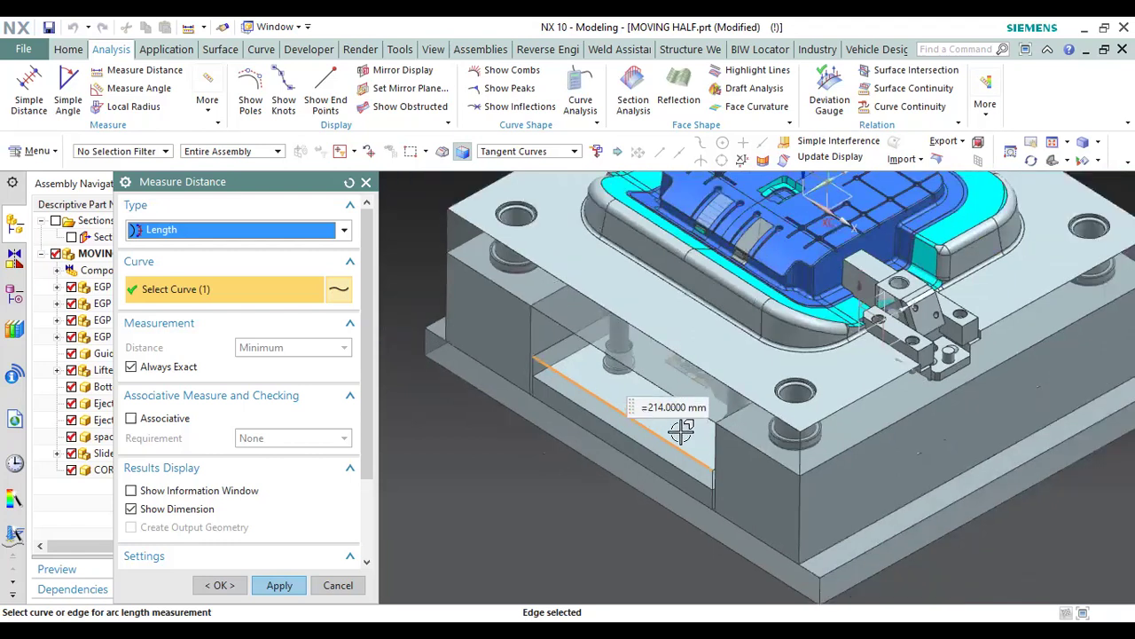
Examine the guide pillar screws in the bottom plate and the ejector plate opening between the spacers from below
middle_drag(665, 388, 748, 268)
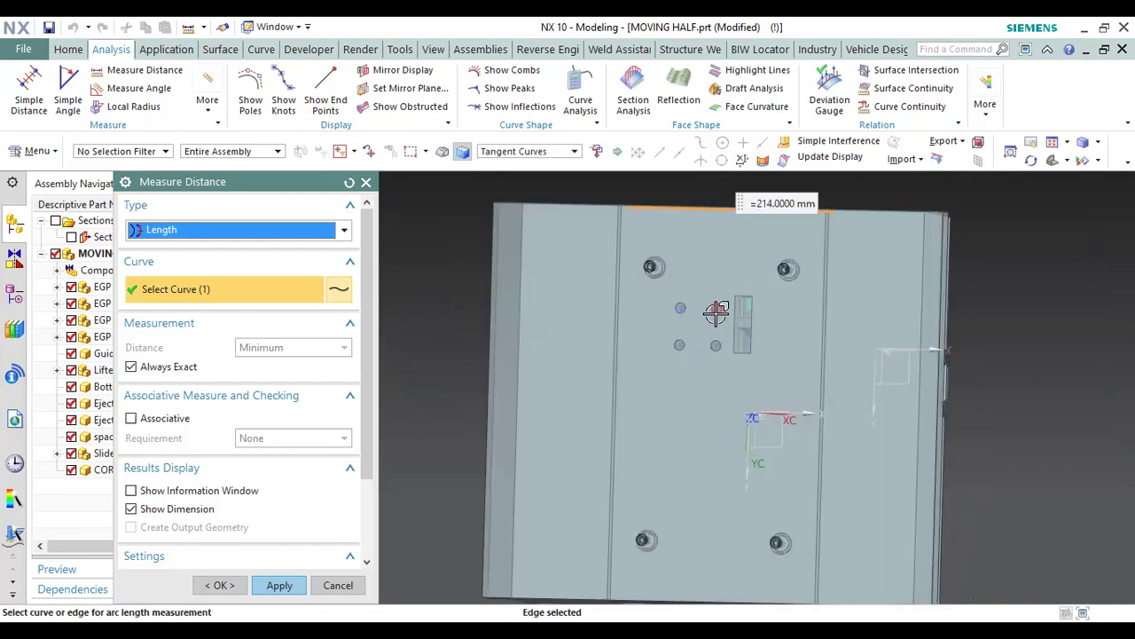
scroll(780, 266, up, 2)
scroll(779, 292, down, 1)
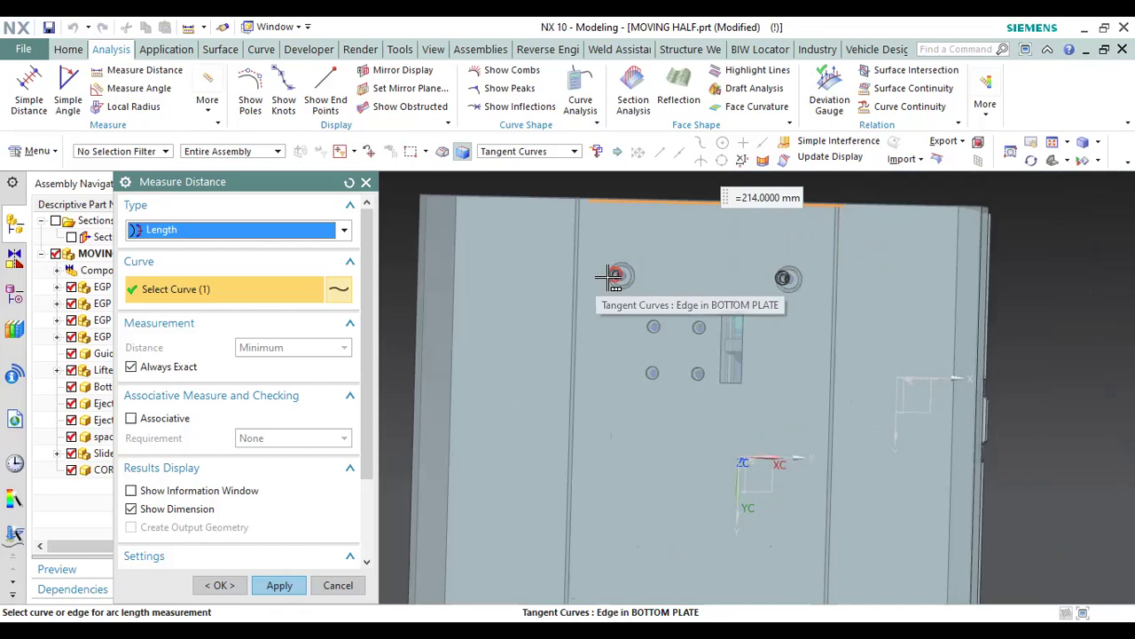
scroll(612, 266, down, 2)
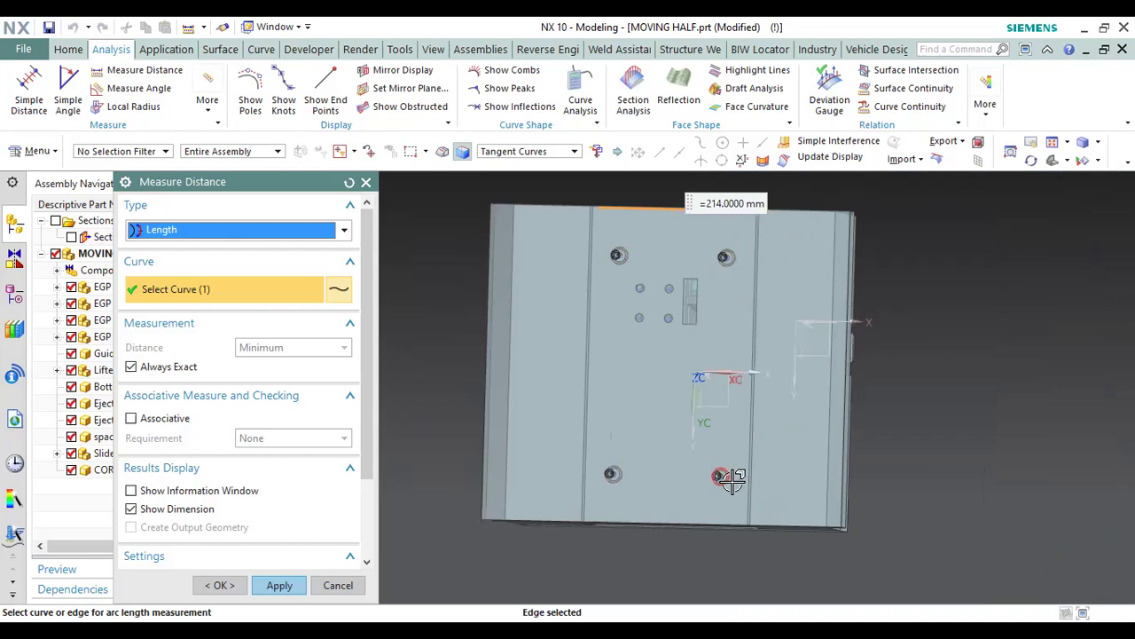
middle_drag(748, 288, 582, 210)
scroll(583, 213, up, 3)
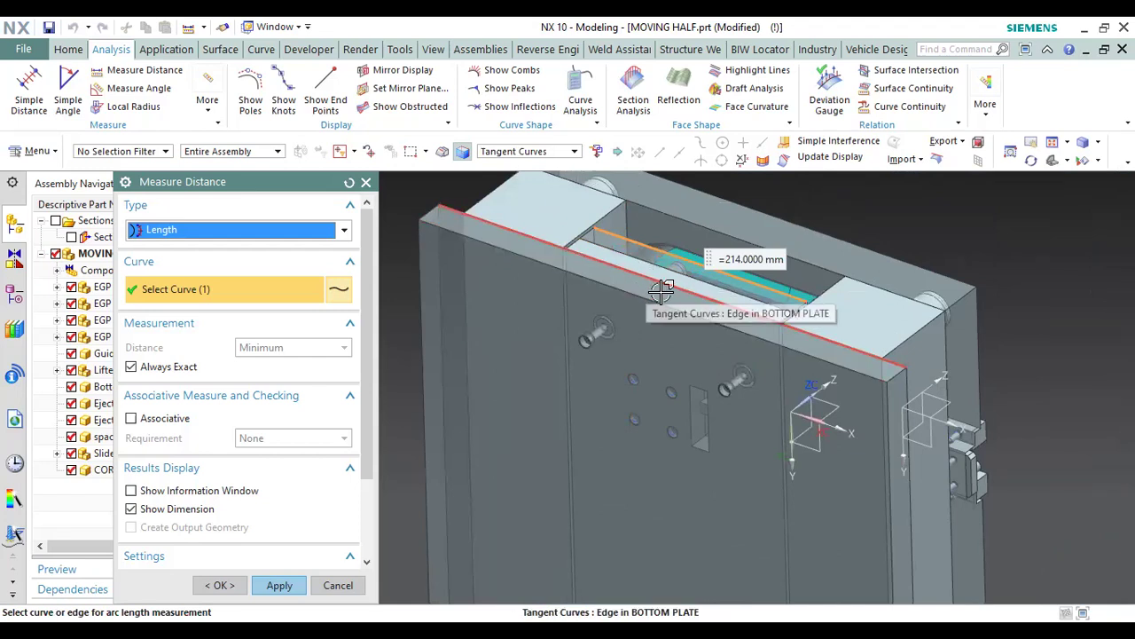
scroll(679, 259, down, 1)
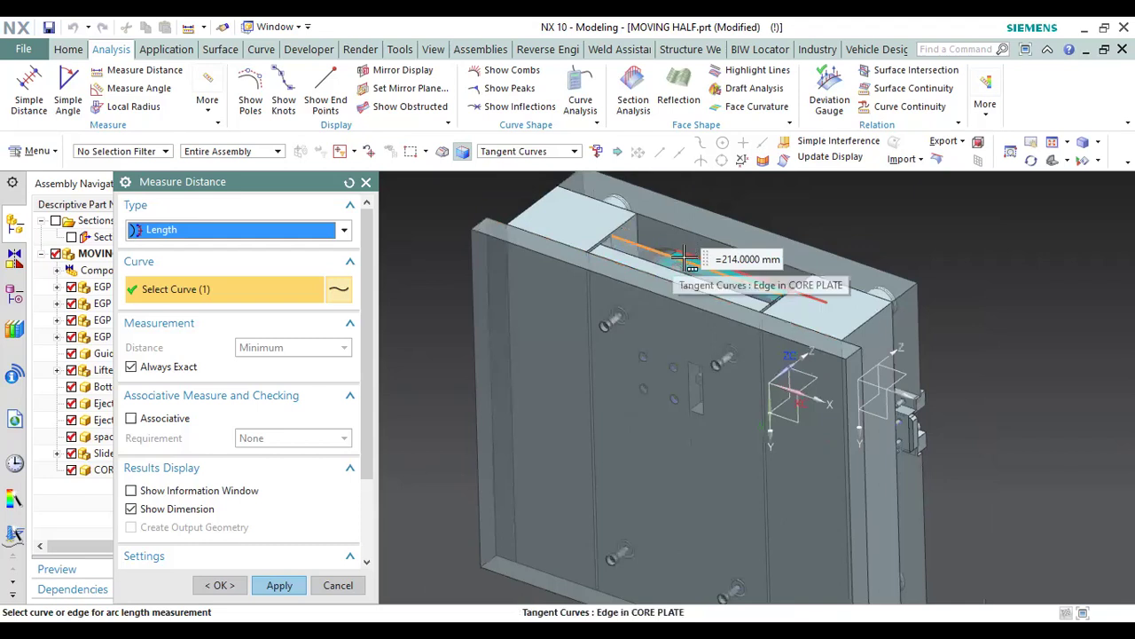
View the bottom plate square-on from below and examine the positions of the four guide pillar screws between the spacers
middle_drag(651, 271, 684, 232)
scroll(671, 266, down, 1)
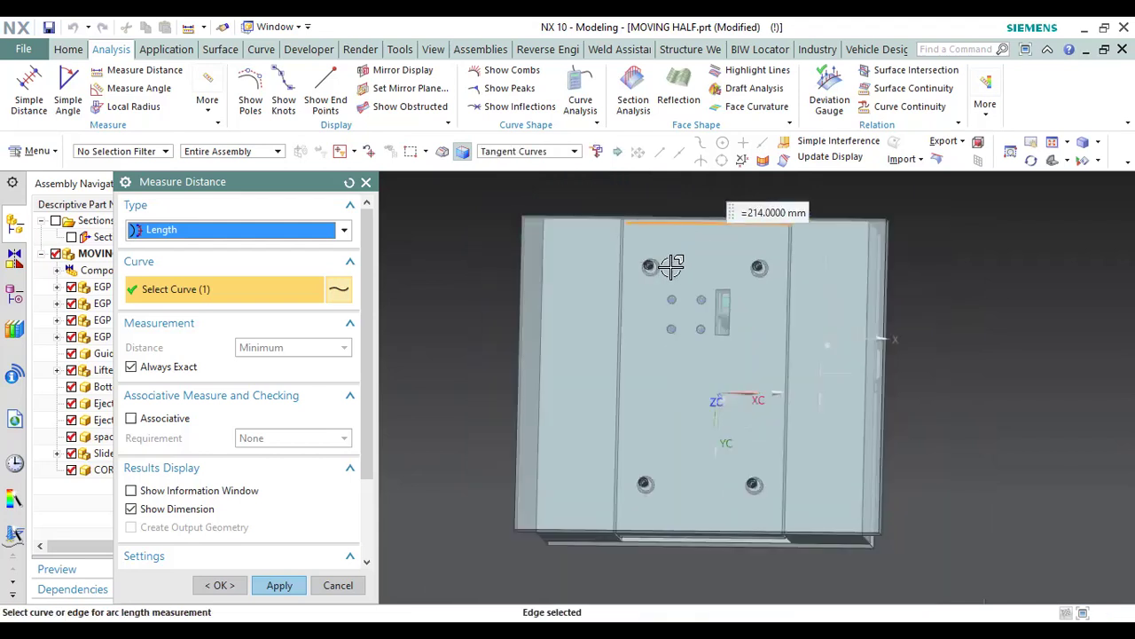
scroll(671, 266, down, 1)
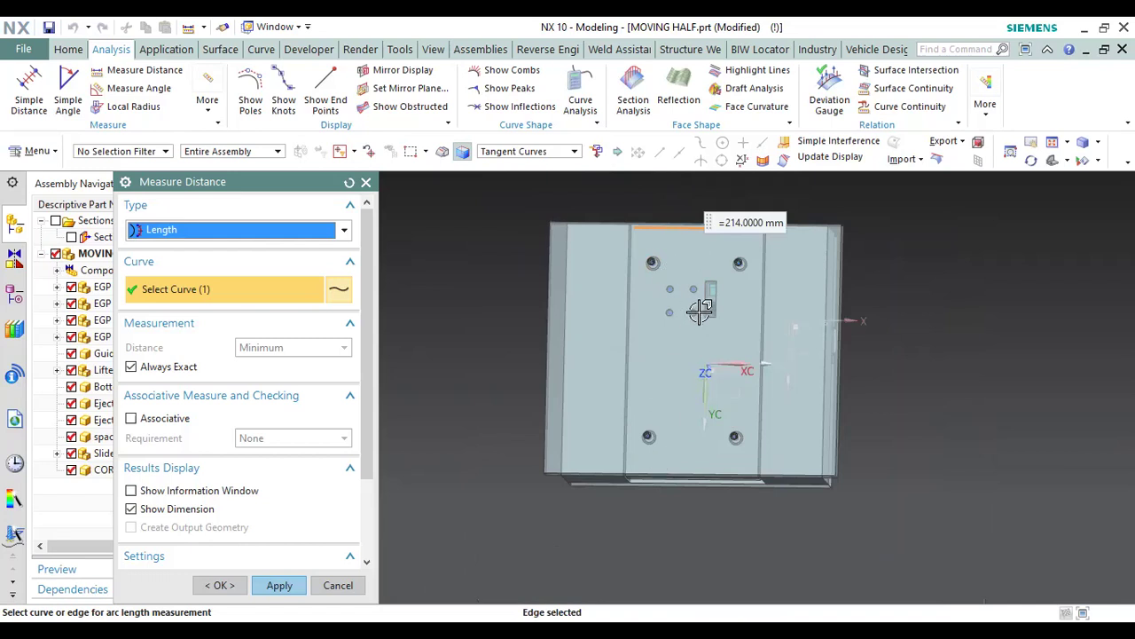
scroll(722, 296, up, 1)
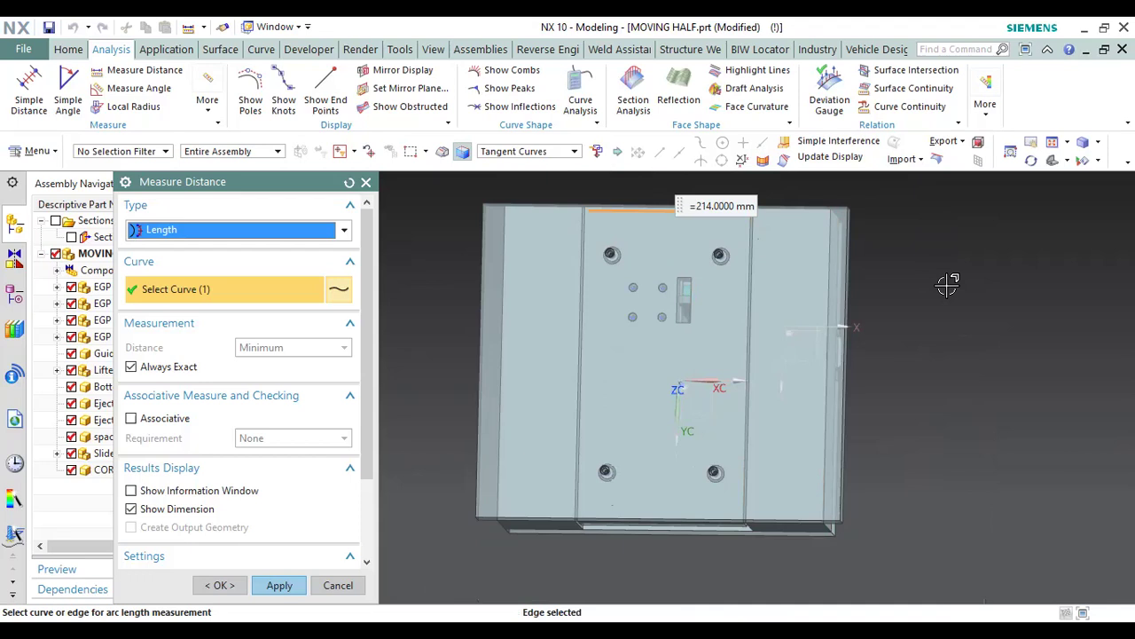
key(F8)
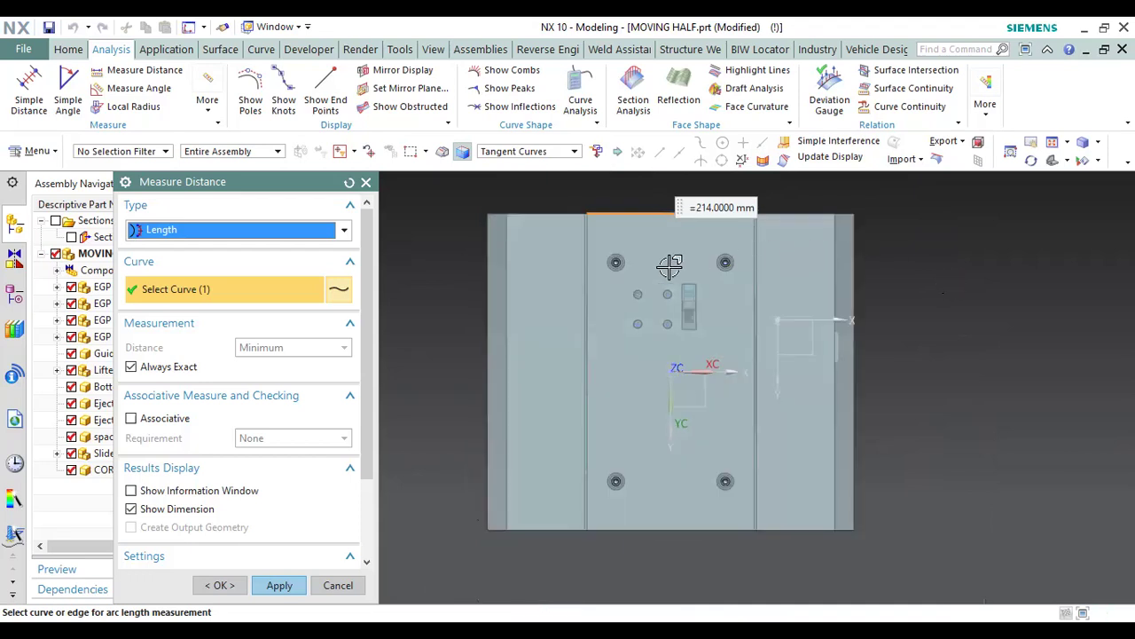
scroll(634, 270, up, 1)
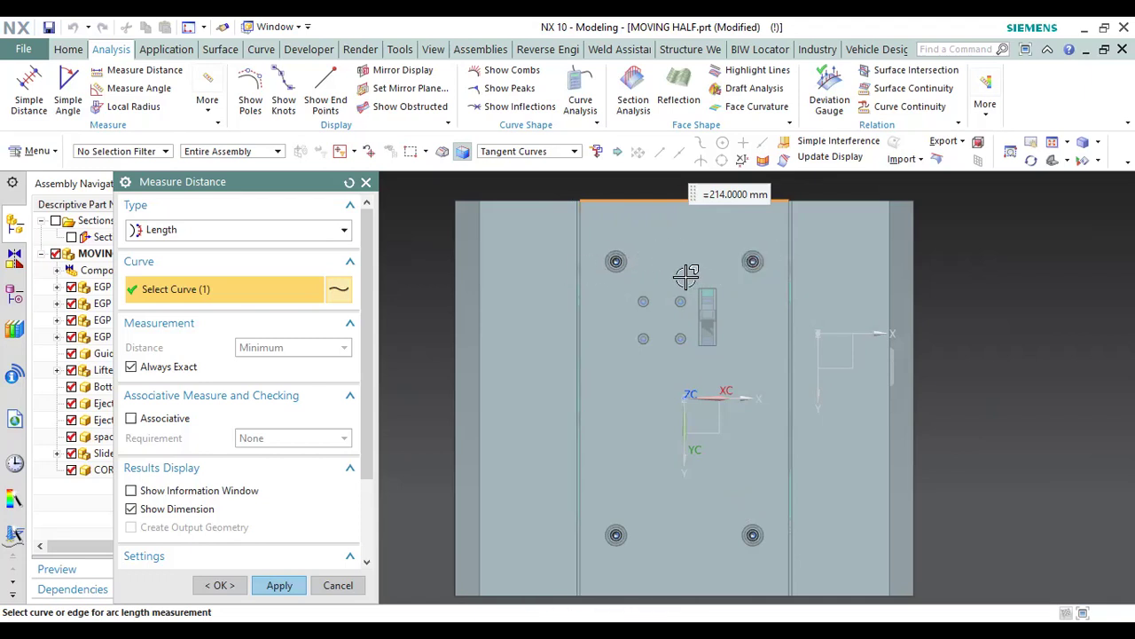
scroll(614, 247, down, 2)
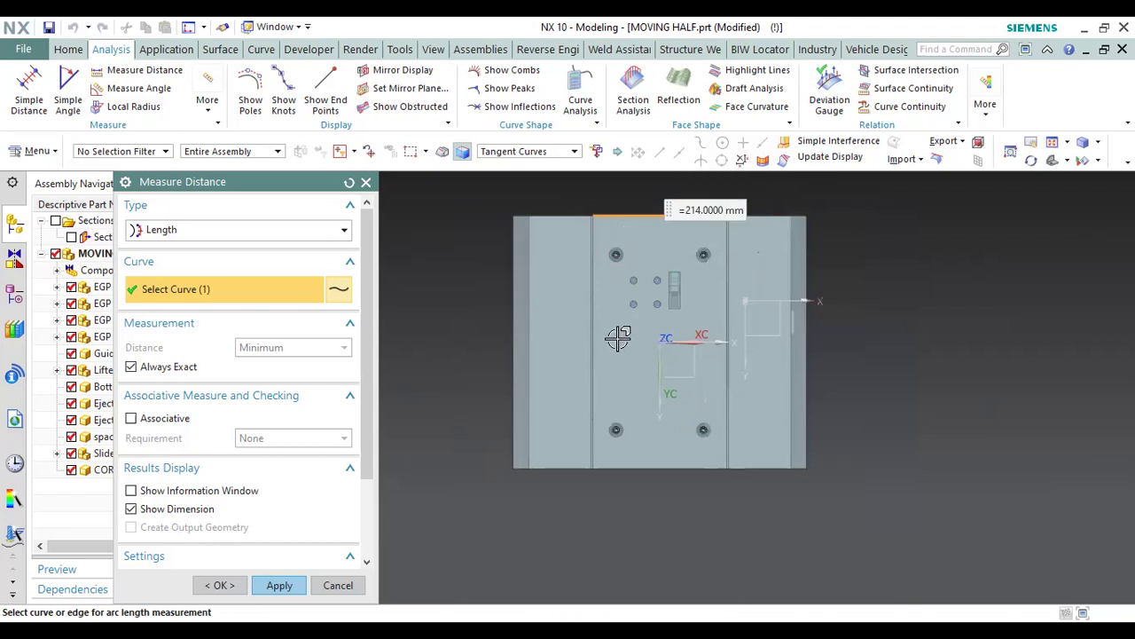
scroll(619, 318, up, 1)
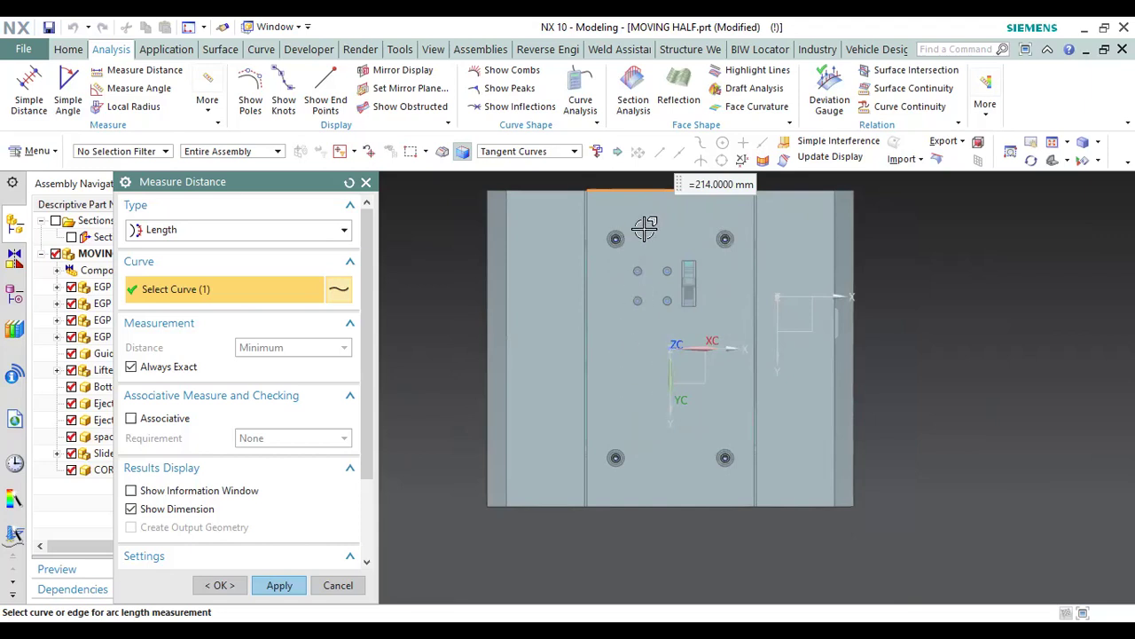
scroll(632, 306, down, 1)
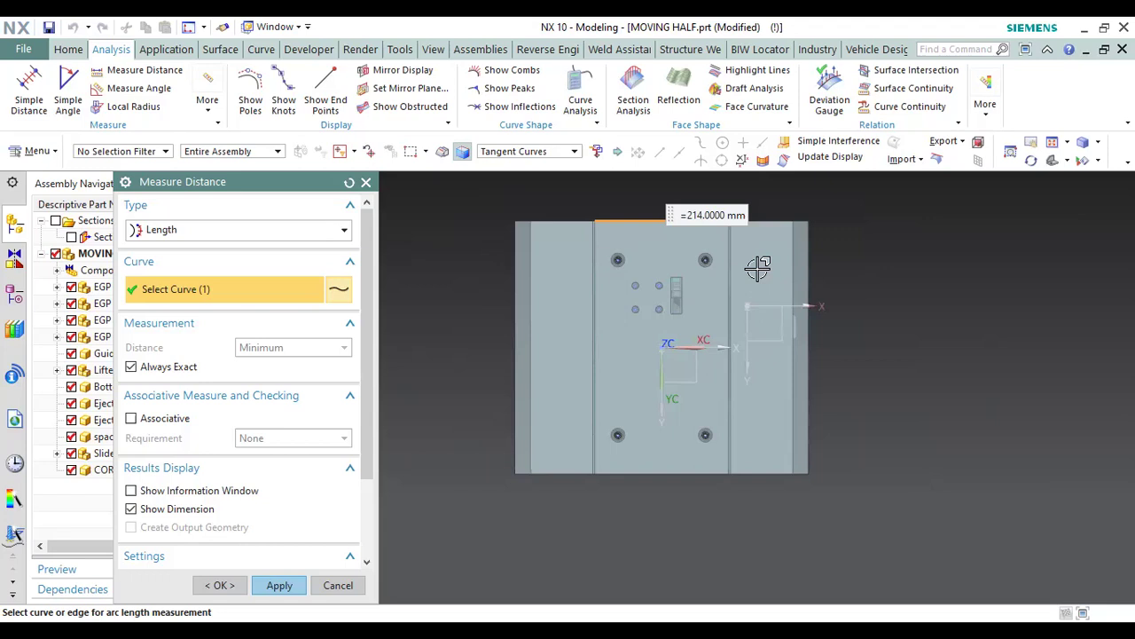
scroll(618, 222, up, 2)
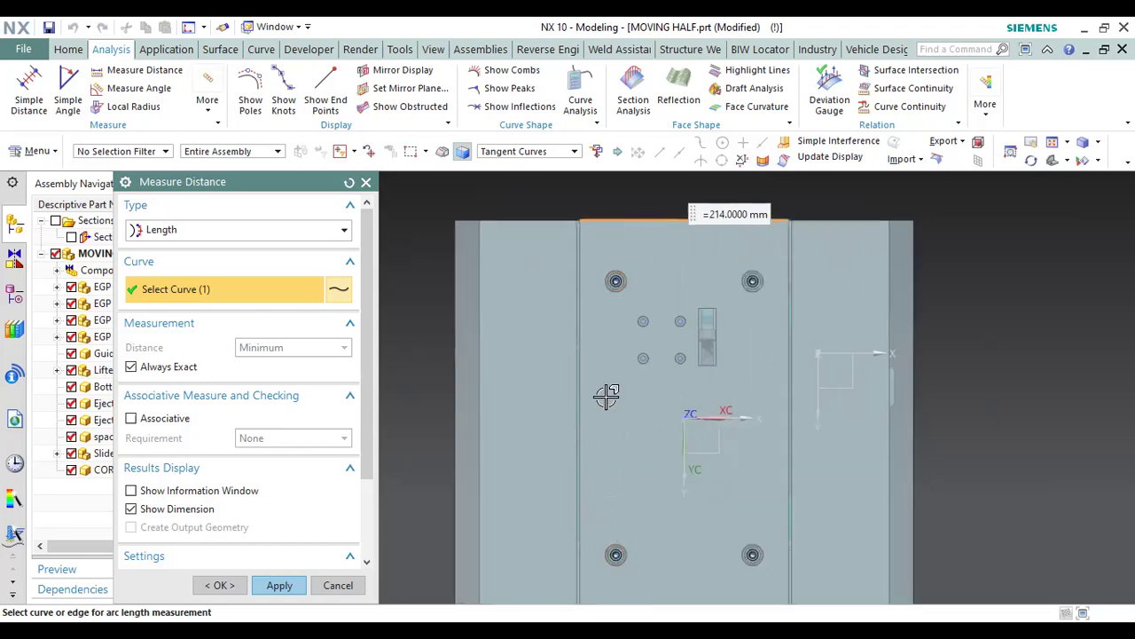
scroll(611, 279, down, 2)
scroll(612, 278, up, 2)
scroll(613, 208, up, 1)
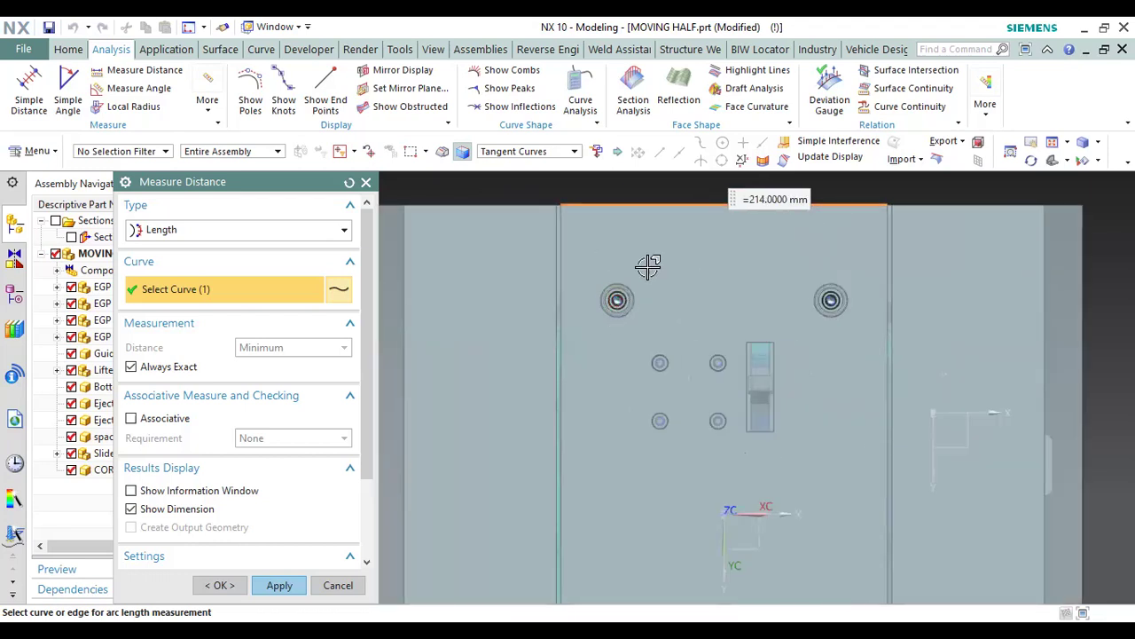
Box-select additional curves near a guide pillar screw for the length measurement, and close Measure Distance
drag(547, 199, 605, 232)
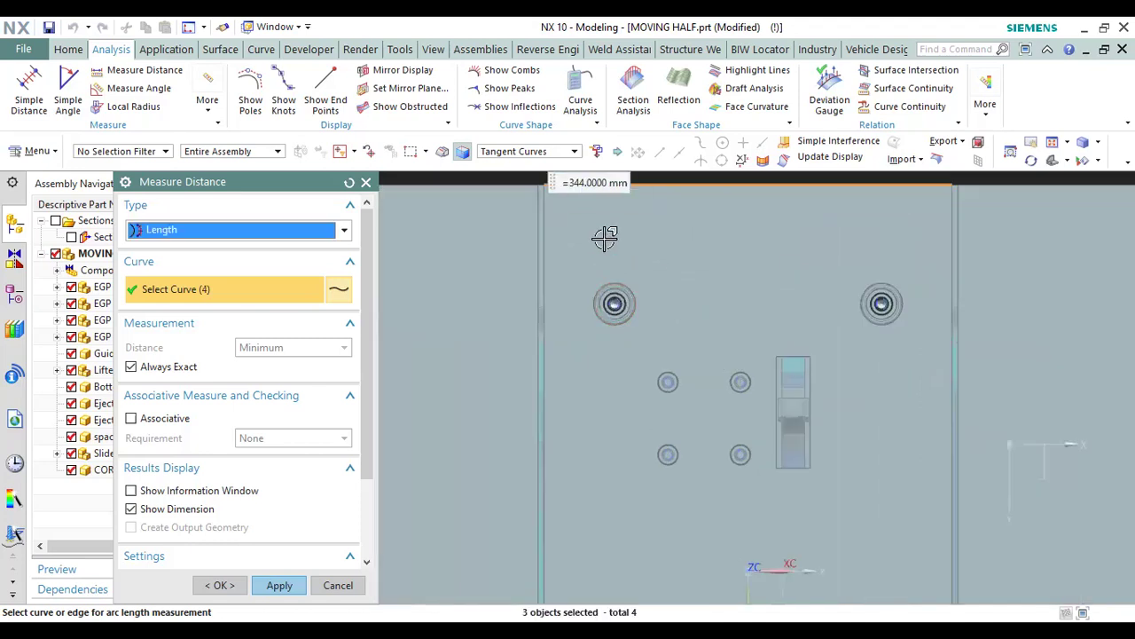
scroll(607, 231, down, 3)
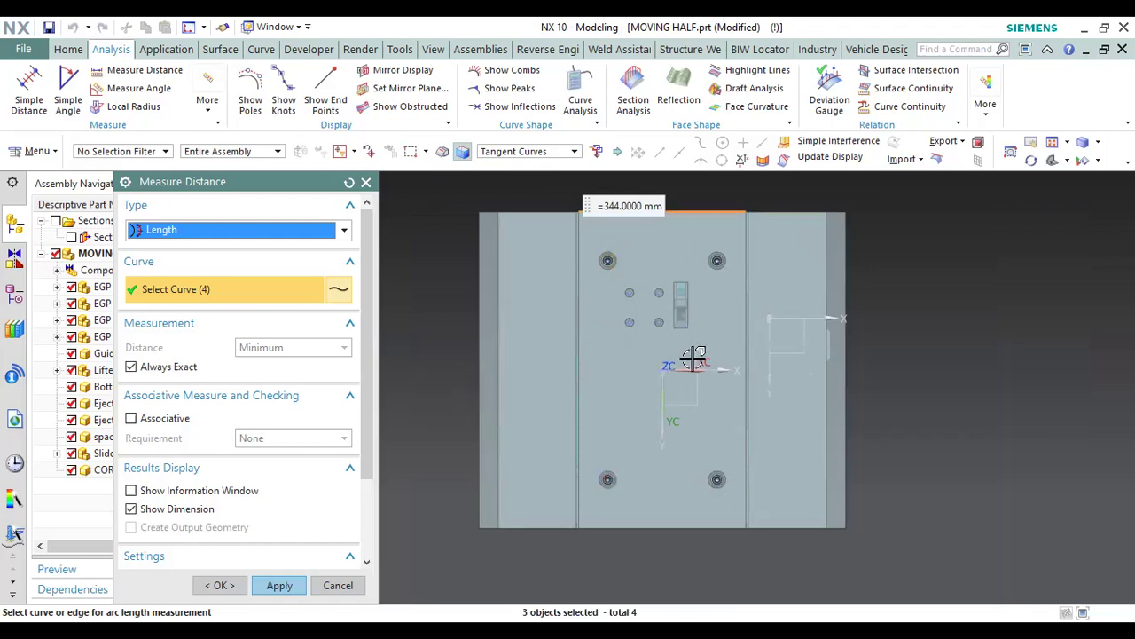
scroll(781, 218, down, 1)
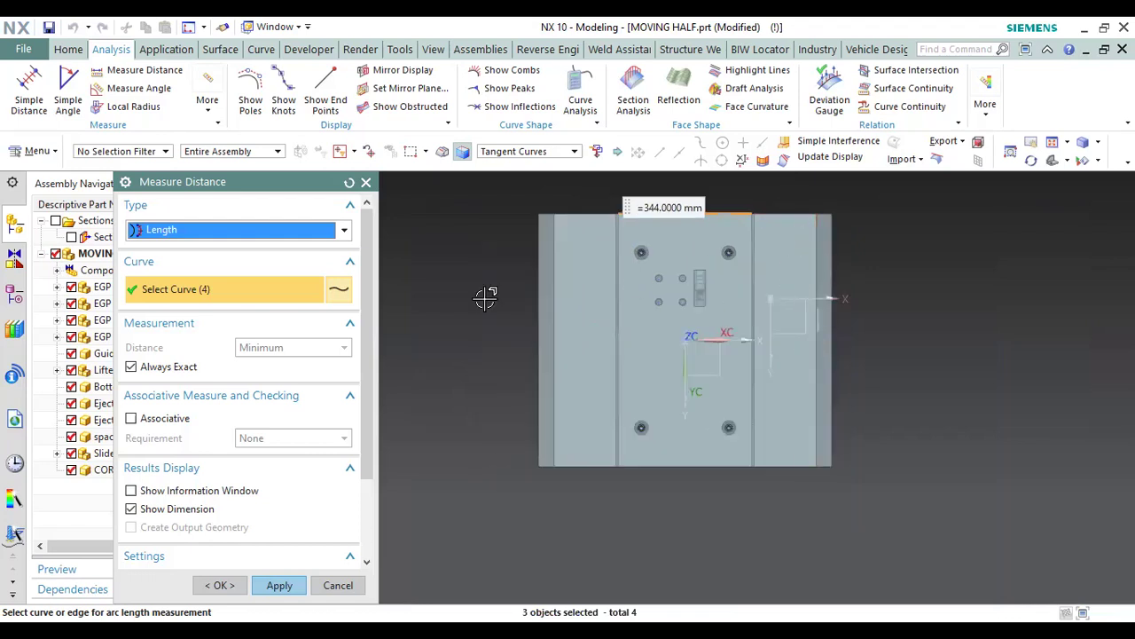
click(366, 181)
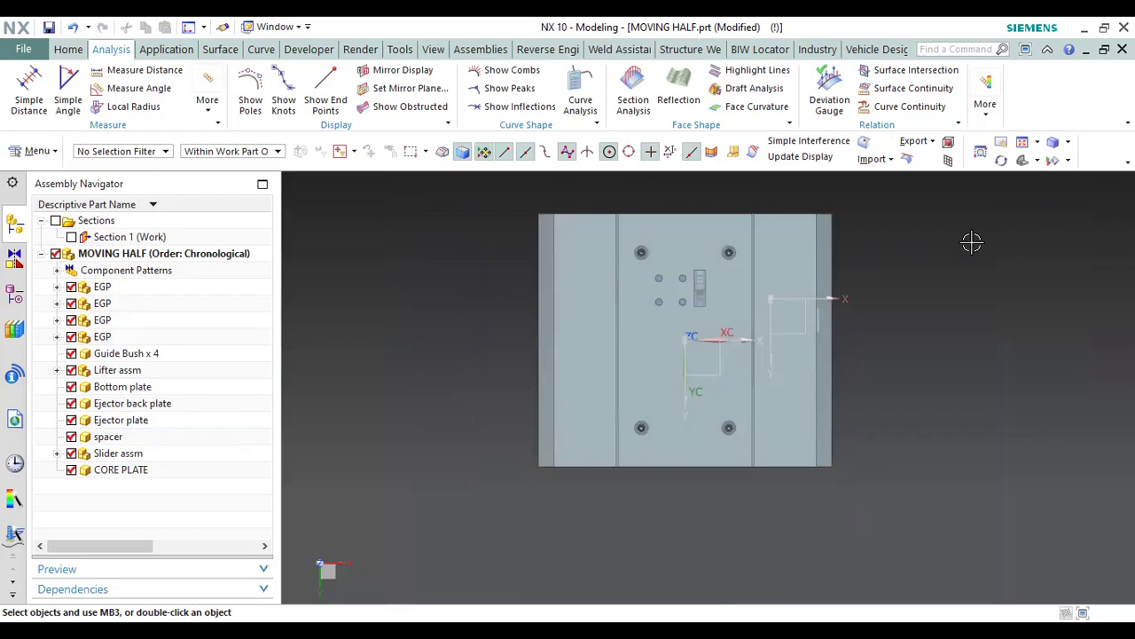
Examine the distance of the guide pillar screws from the plate edges in the square-on bottom view
scroll(666, 241, up, 2)
drag(575, 186, 697, 233)
drag(540, 185, 670, 214)
scroll(670, 216, down, 2)
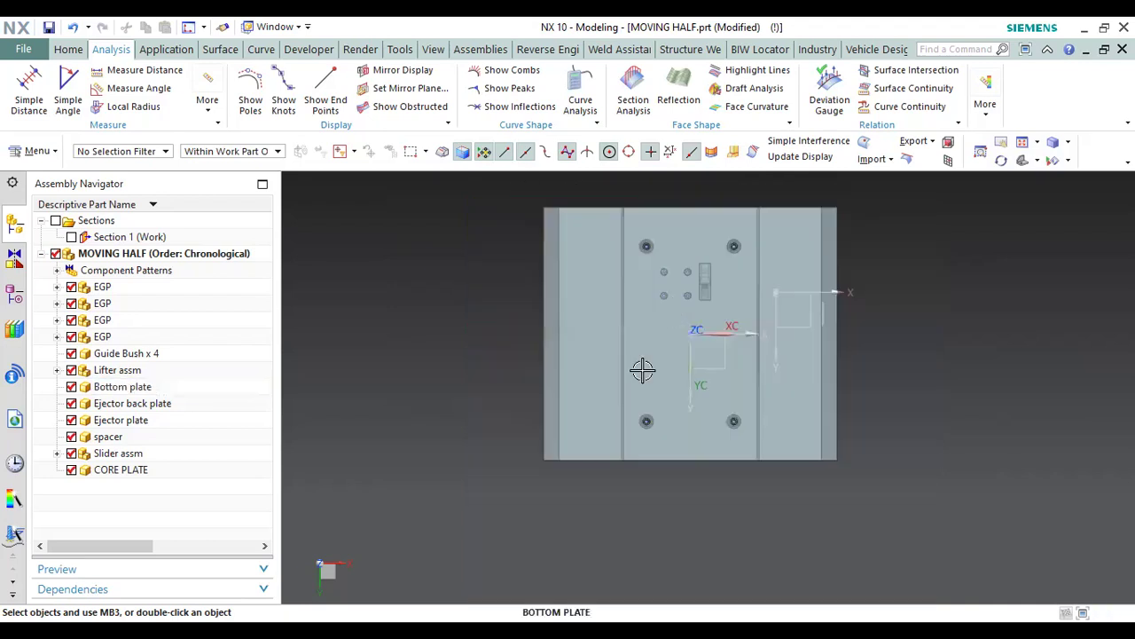
scroll(595, 411, down, 1)
scroll(646, 431, up, 1)
scroll(632, 269, up, 3)
click(656, 309)
scroll(539, 344, down, 1)
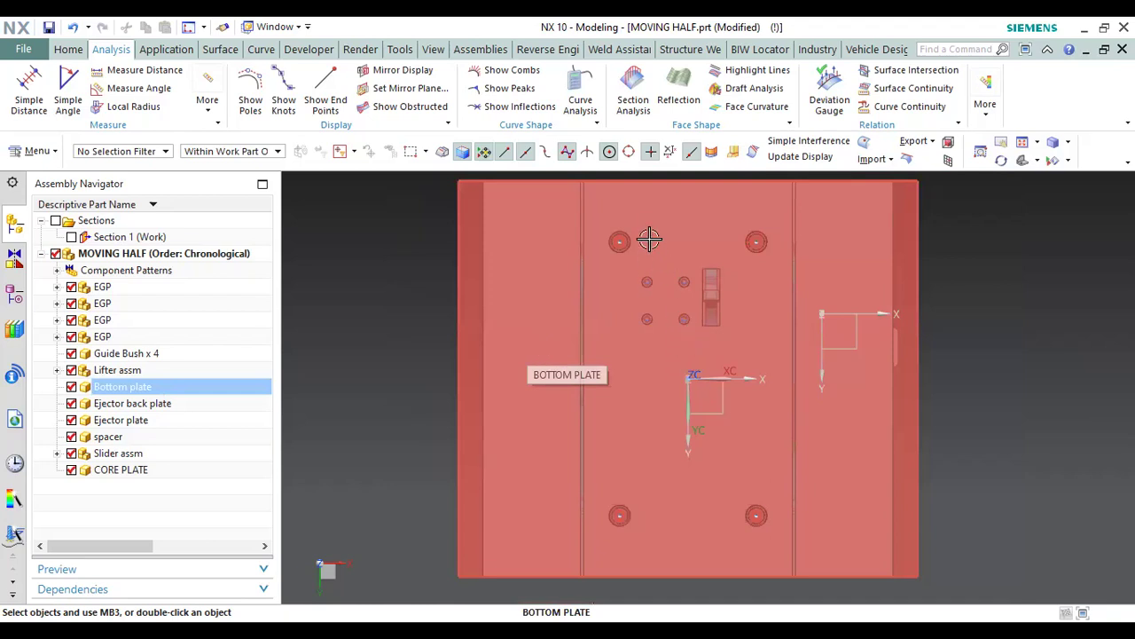
key(Escape)
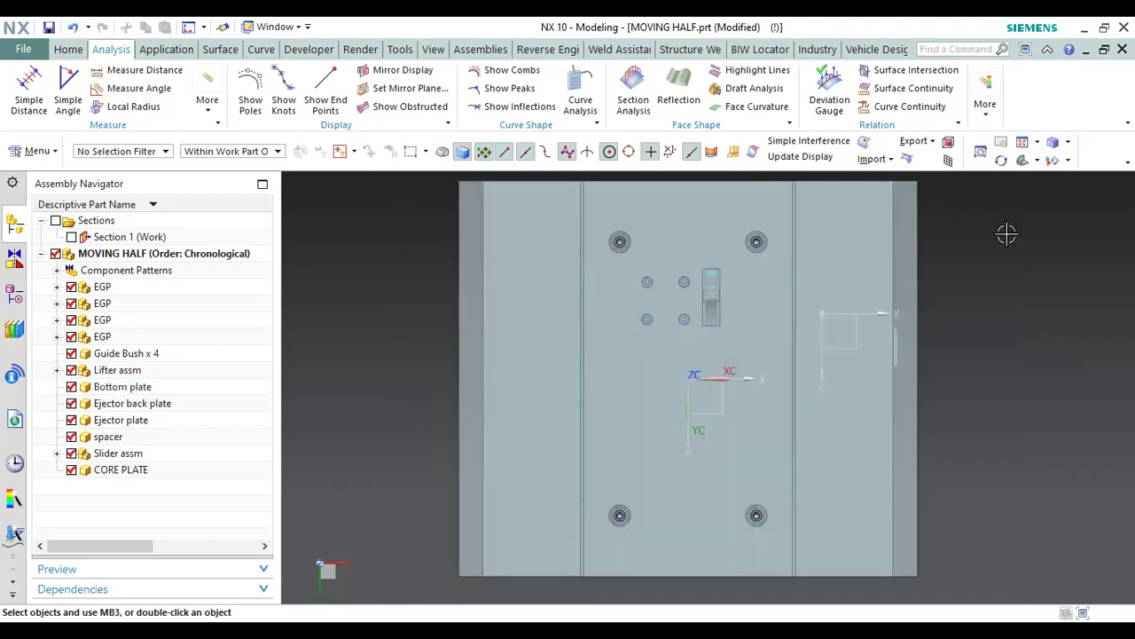
Examine the bottom plate and its guide pillar screws from tilted angles, and return to the square-on bottom view
click(646, 248)
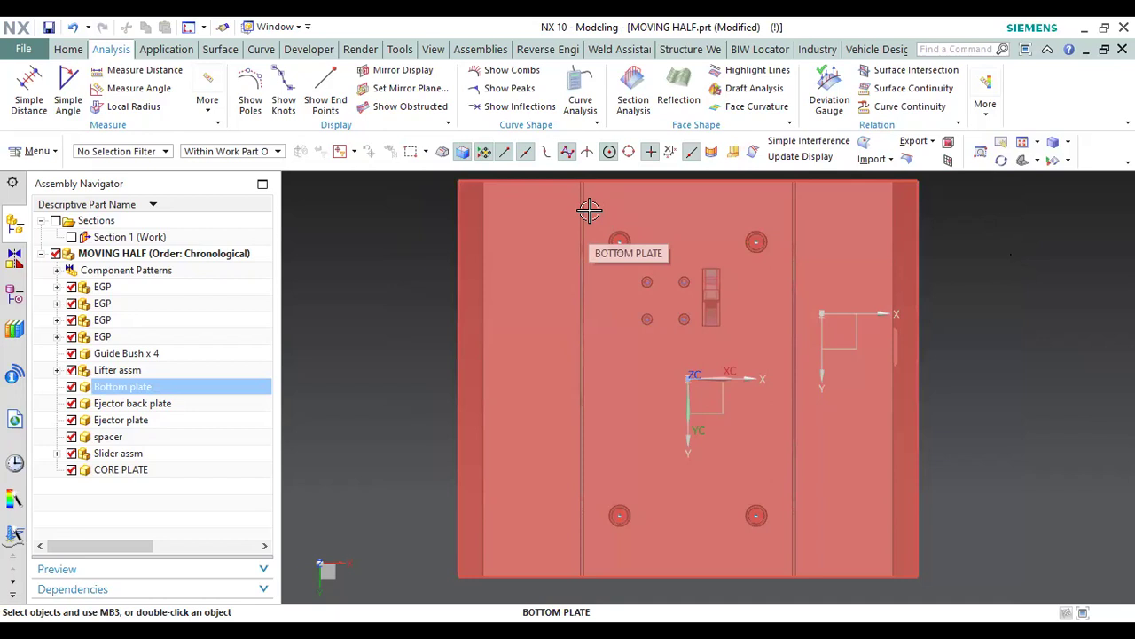
middle_drag(628, 233, 660, 304)
middle_drag(712, 244, 746, 199)
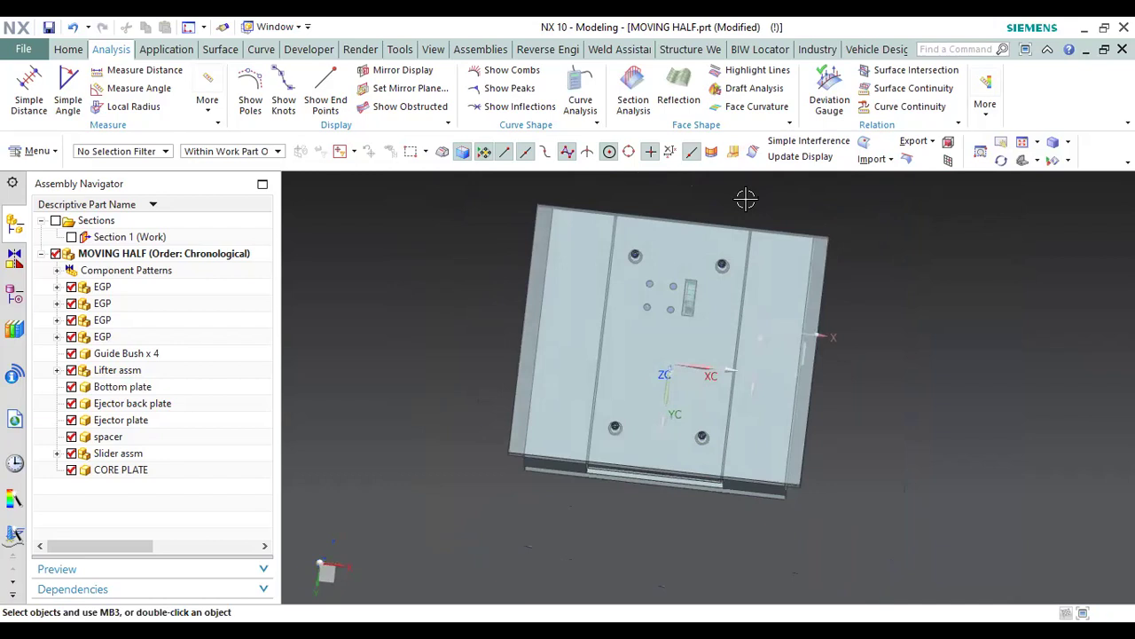
key(F8)
click(802, 365)
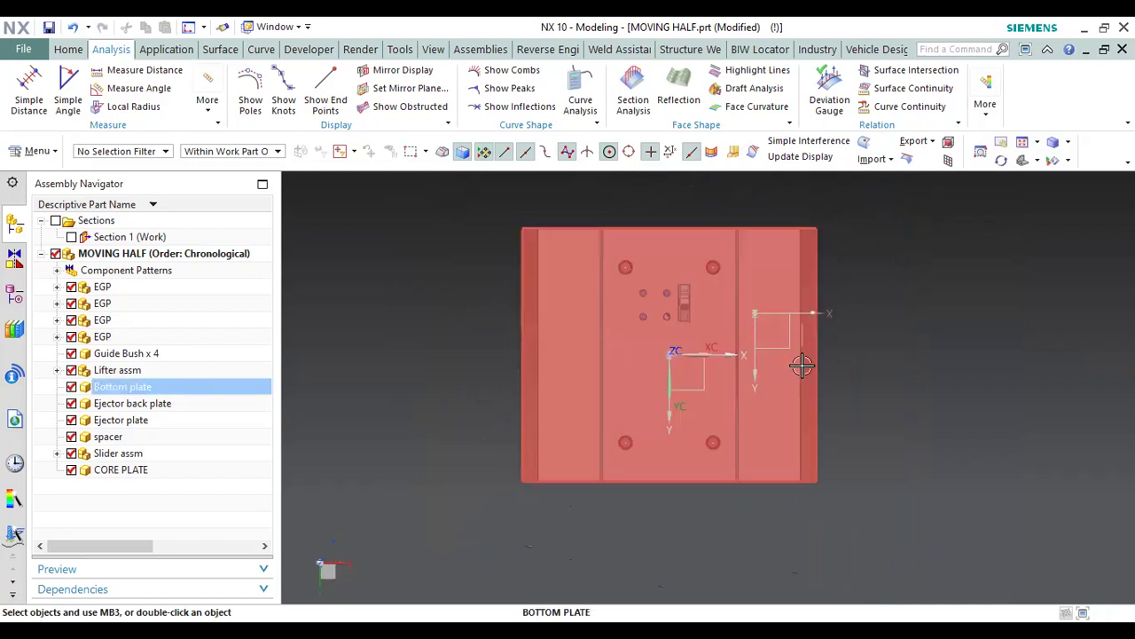
Examine the guide pillar screws and the nearby small holes and slot in the square-on bottom plate view
scroll(647, 299, up, 5)
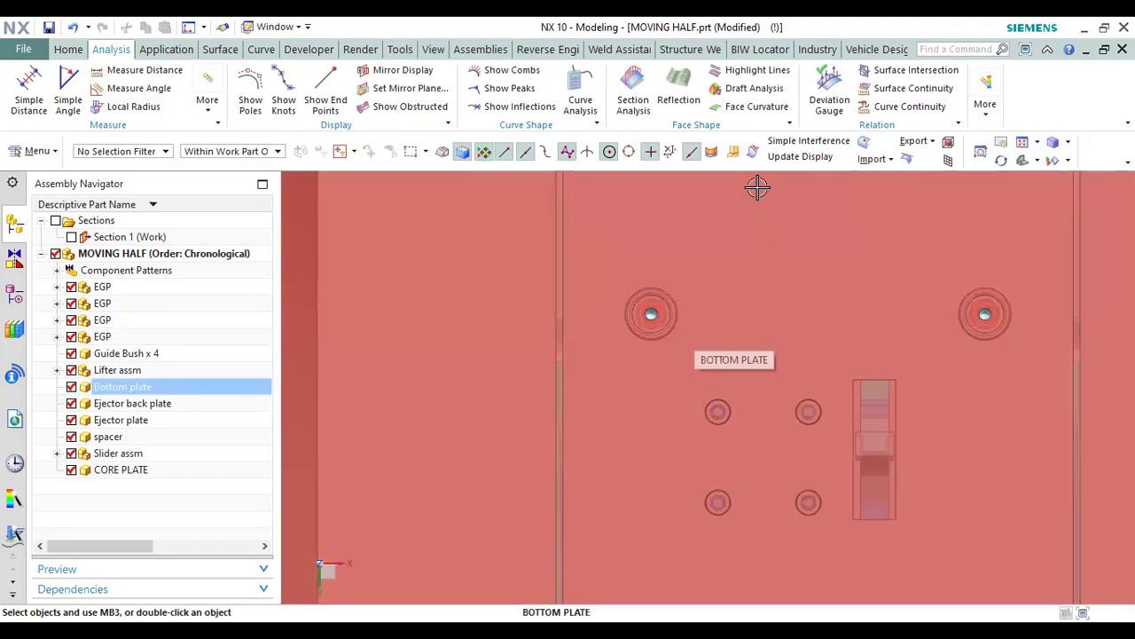
scroll(627, 306, down, 6)
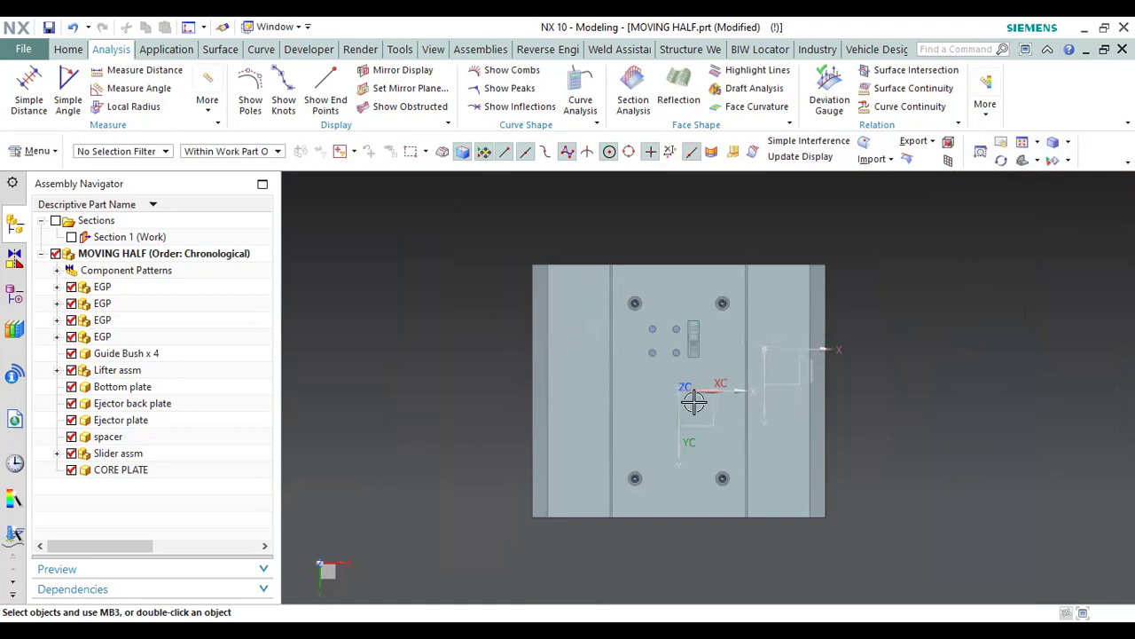
scroll(626, 264, up, 4)
scroll(655, 241, down, 4)
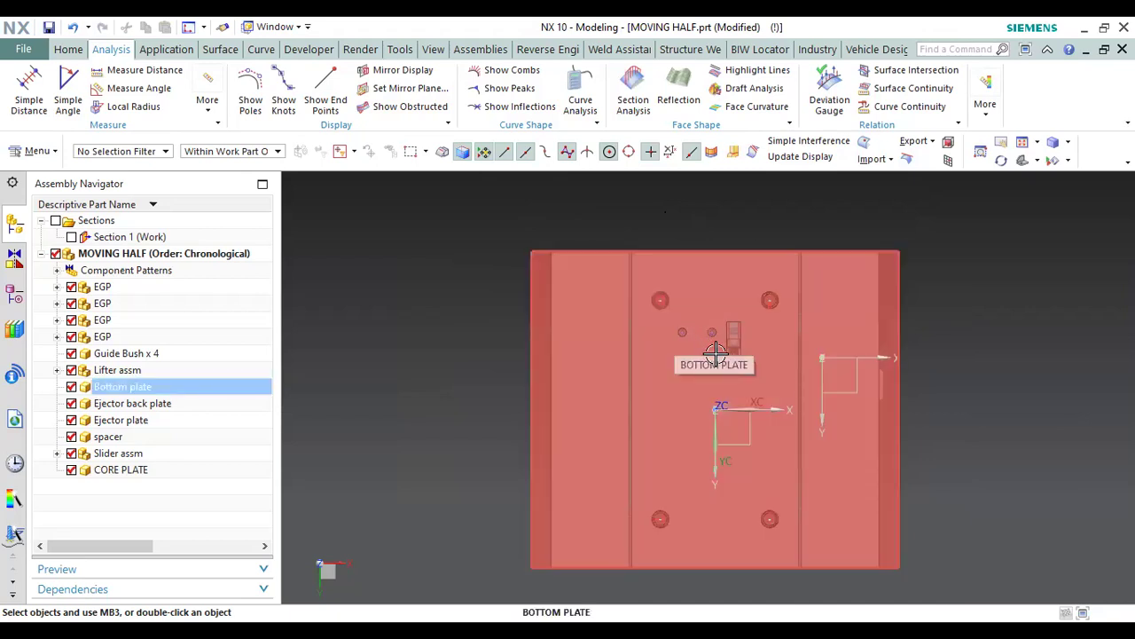
scroll(621, 262, down, 2)
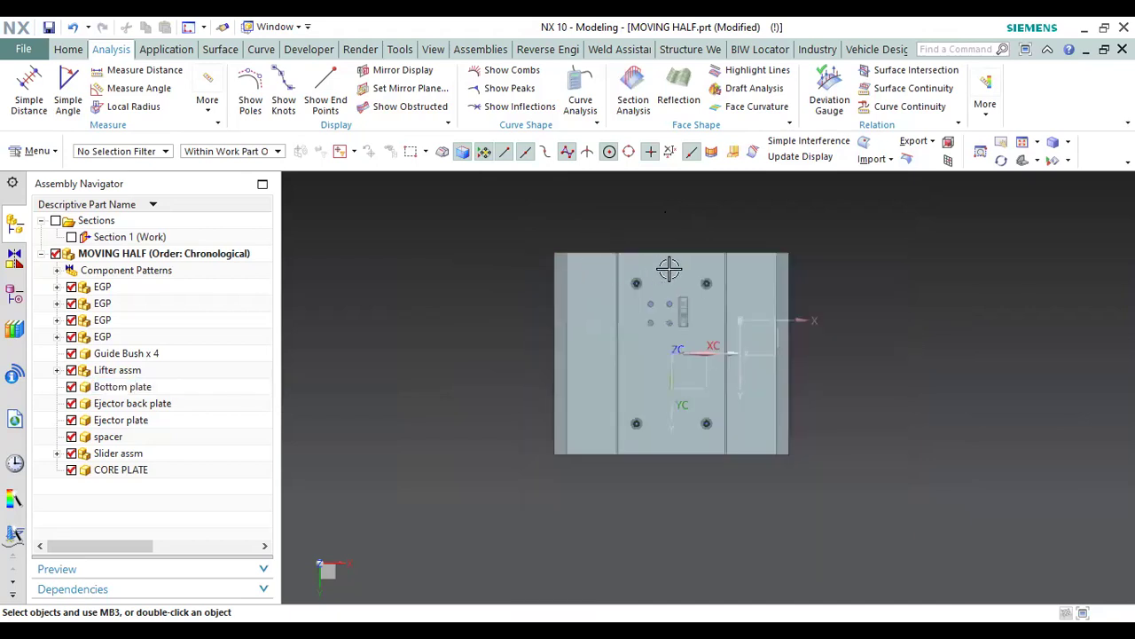
scroll(633, 297, up, 2)
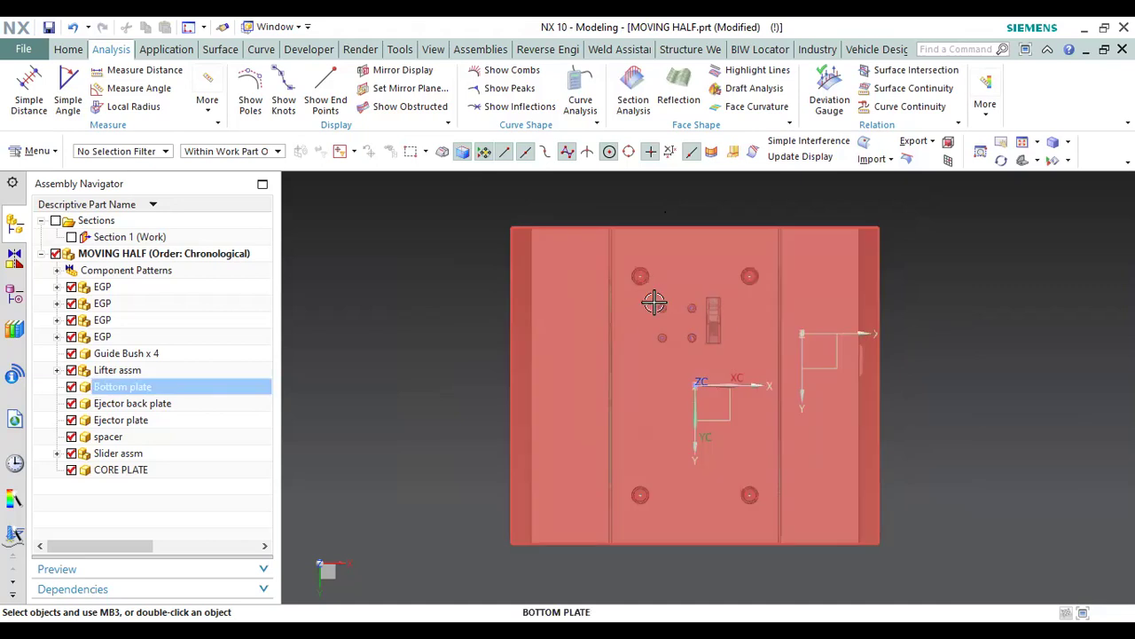
scroll(636, 272, down, 2)
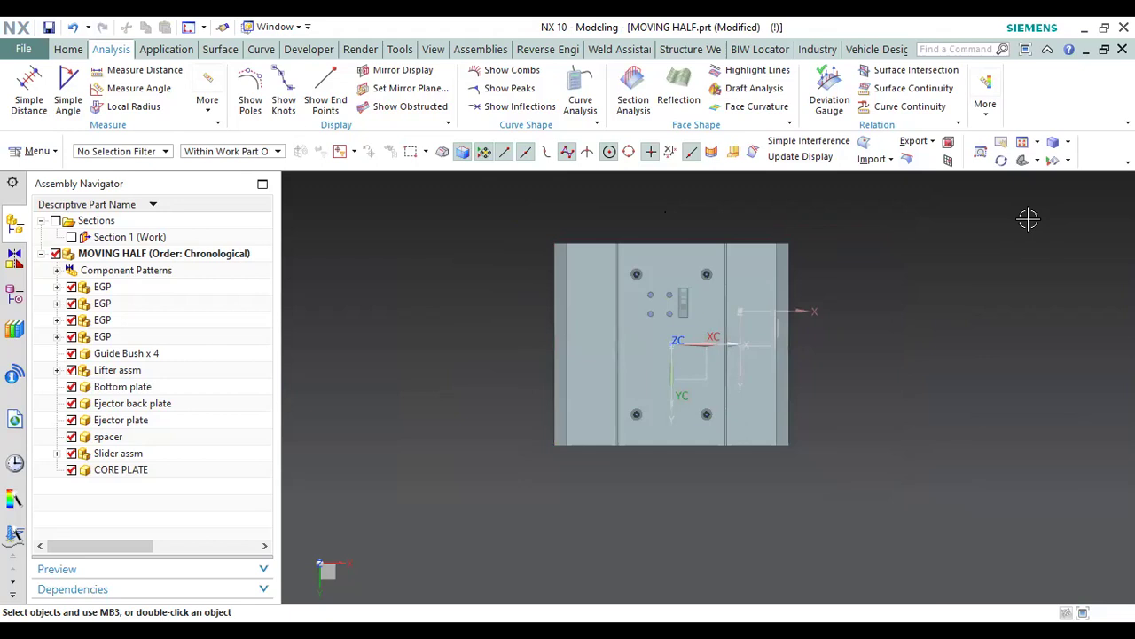
scroll(639, 355, up, 2)
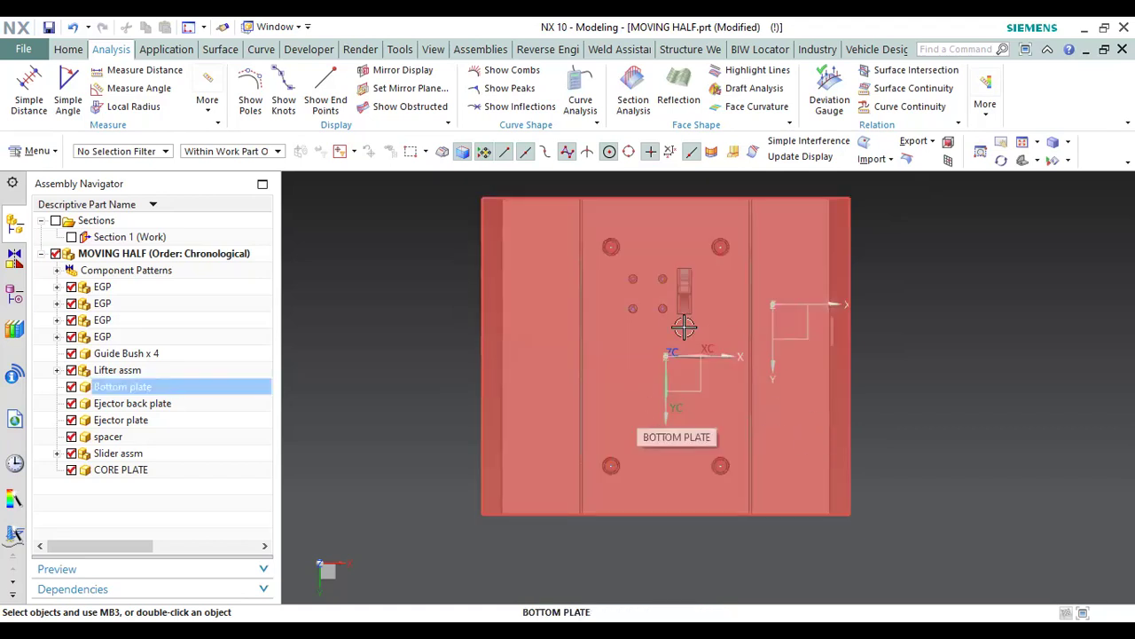
Examine the spacing of the four guide pillar screws relative to the spacer edges and the centre of the bottom plate
scroll(639, 329, up, 3)
drag(572, 358, 620, 421)
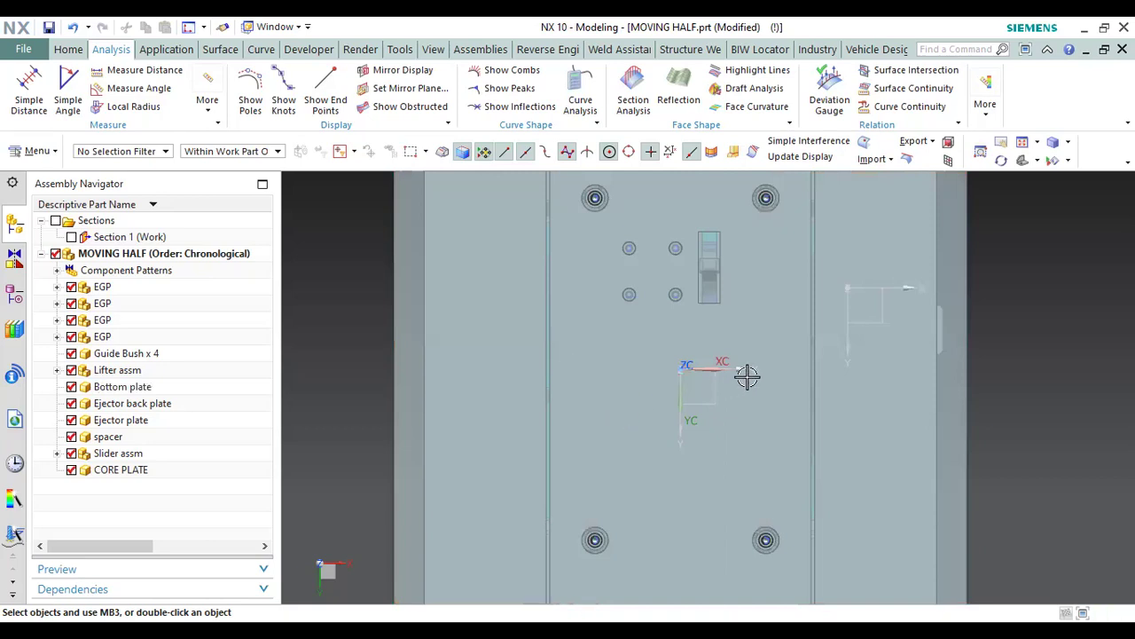
drag(771, 339, 779, 409)
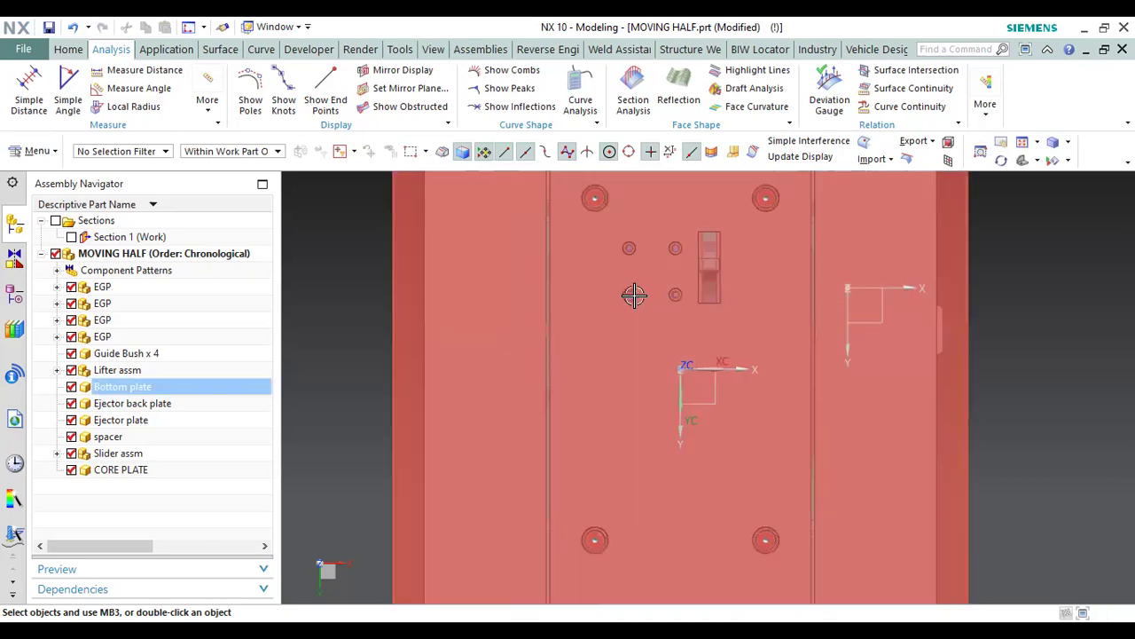
scroll(634, 296, down, 1)
drag(756, 347, 764, 387)
drag(597, 336, 596, 381)
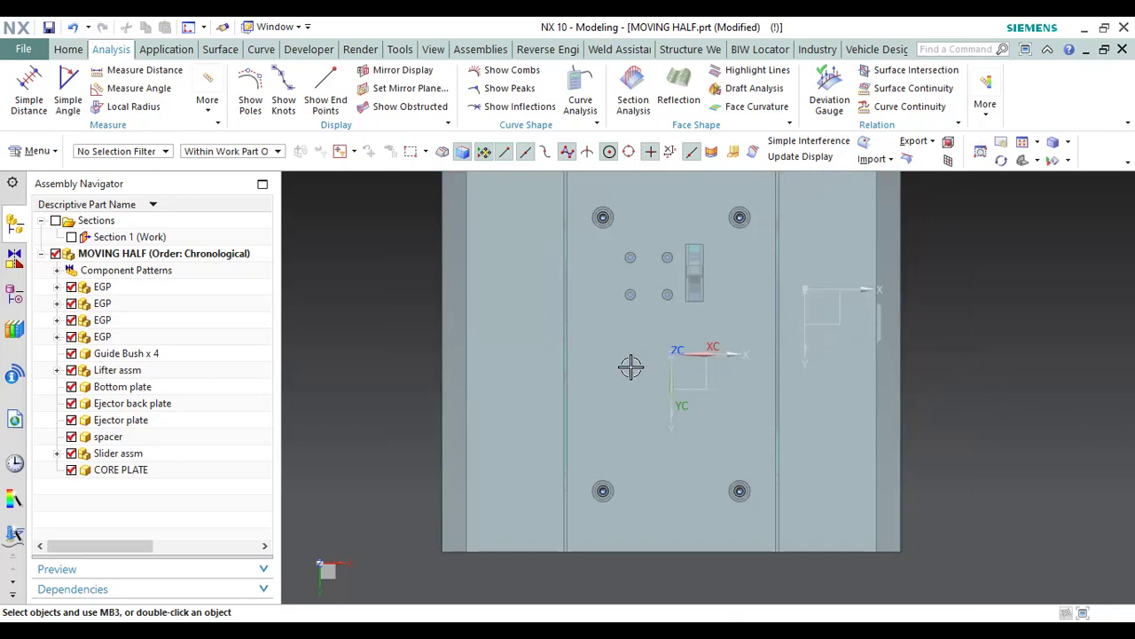
scroll(621, 360, down, 3)
scroll(619, 358, up, 1)
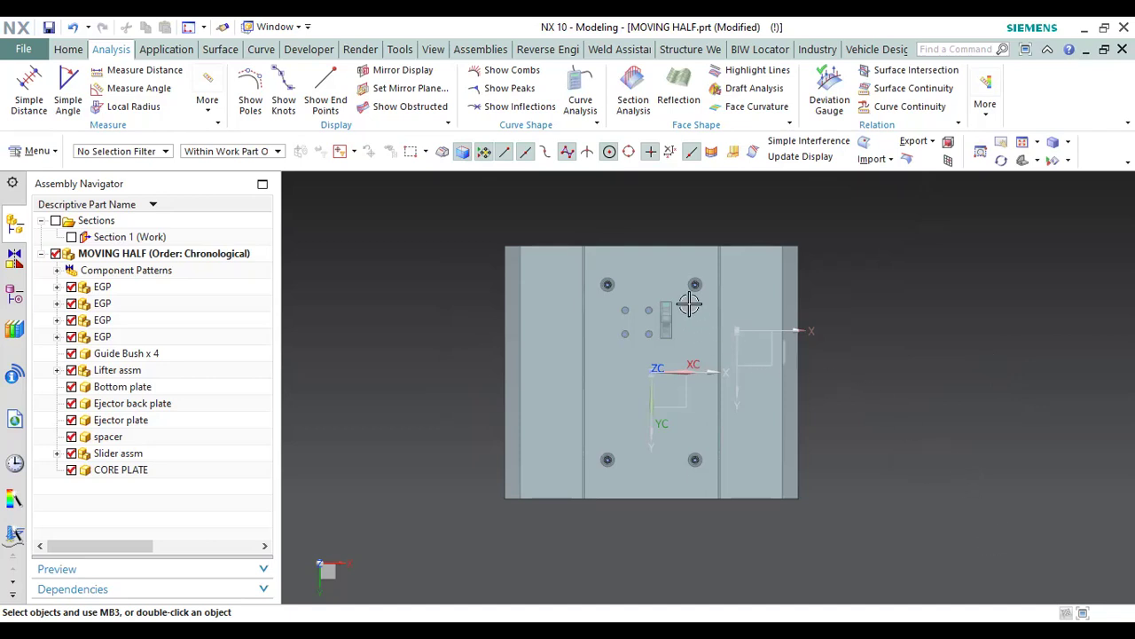
scroll(709, 284, up, 3)
scroll(736, 268, down, 2)
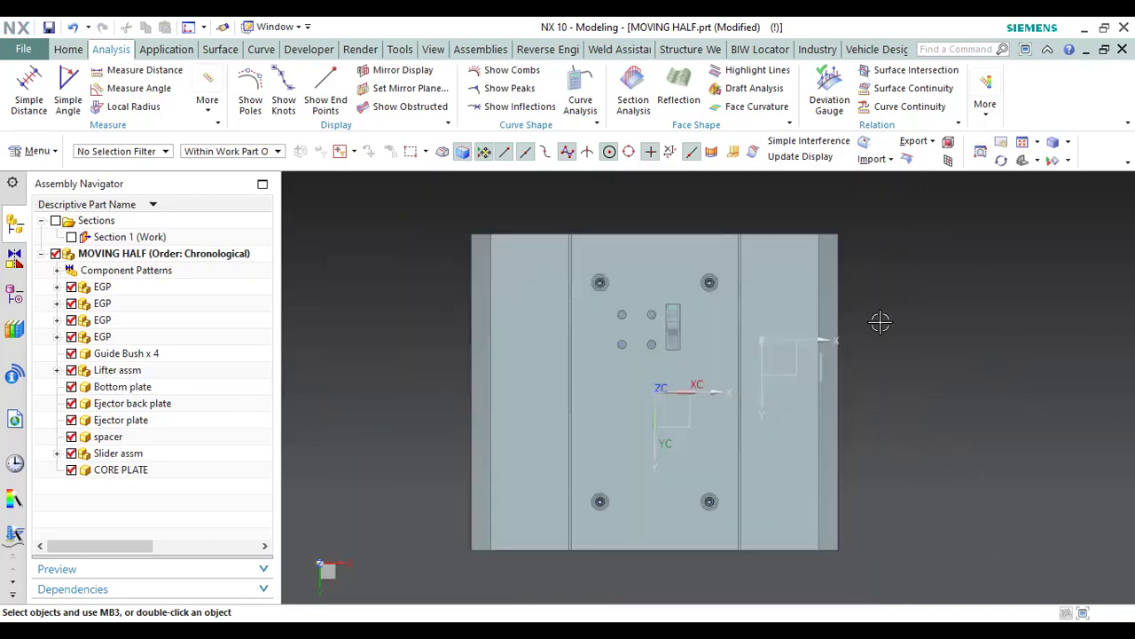
Orbit from the bottom plate to an angled top view of the whole moving half, with the assembly tree displayed
middle_drag(895, 322, 878, 271)
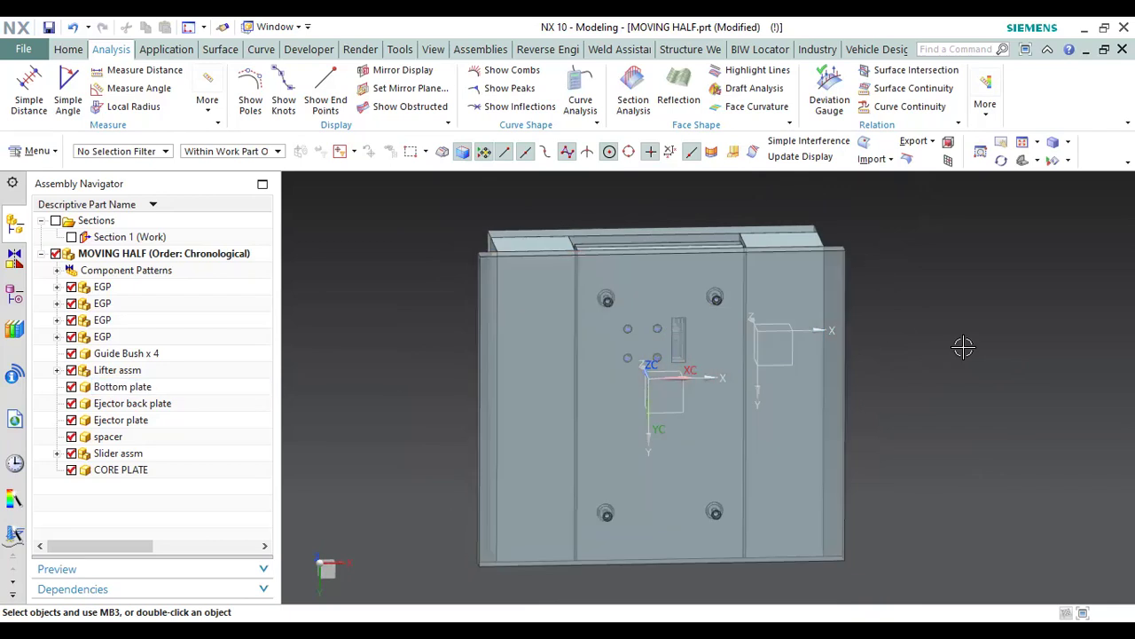
middle_drag(940, 327, 774, 409)
middle_drag(491, 341, 634, 353)
scroll(635, 357, down, 1)
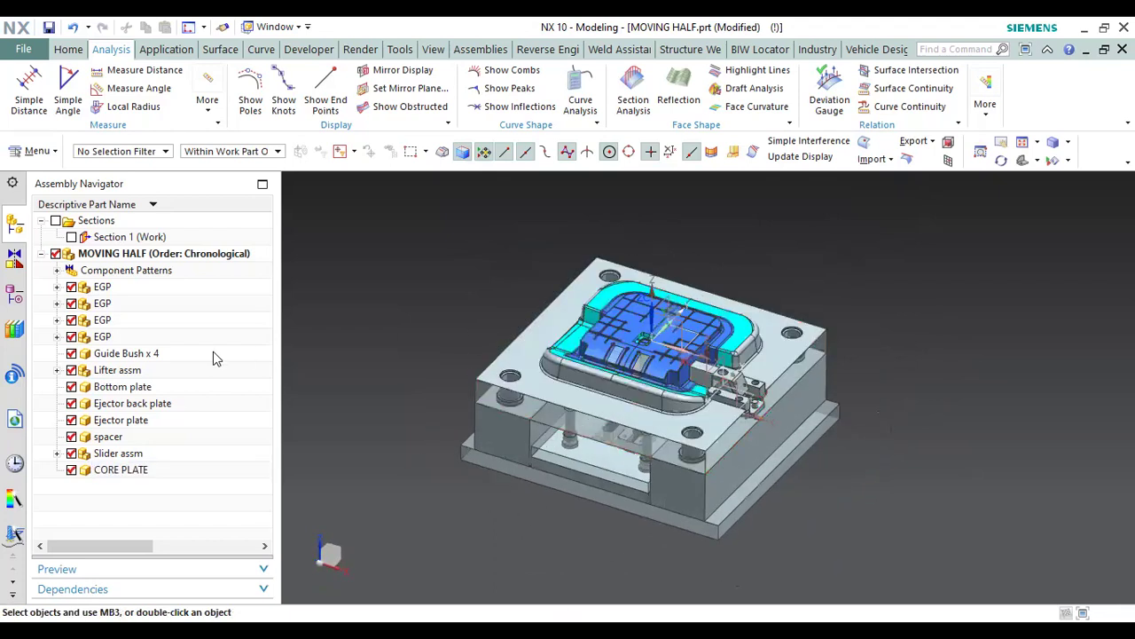
click(14, 292)
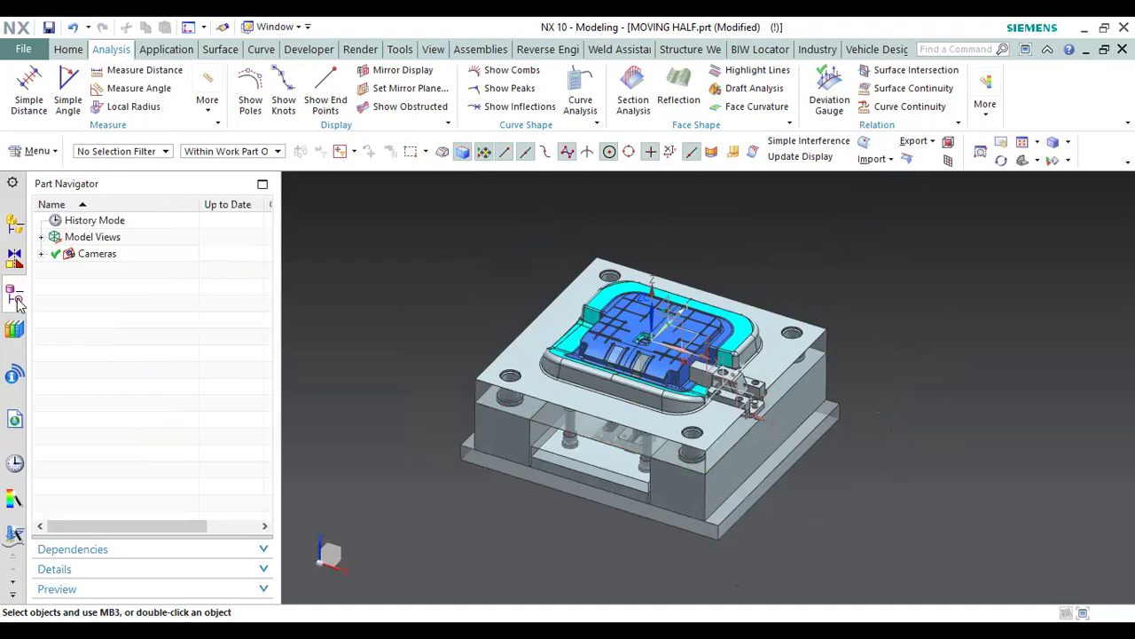
click(15, 226)
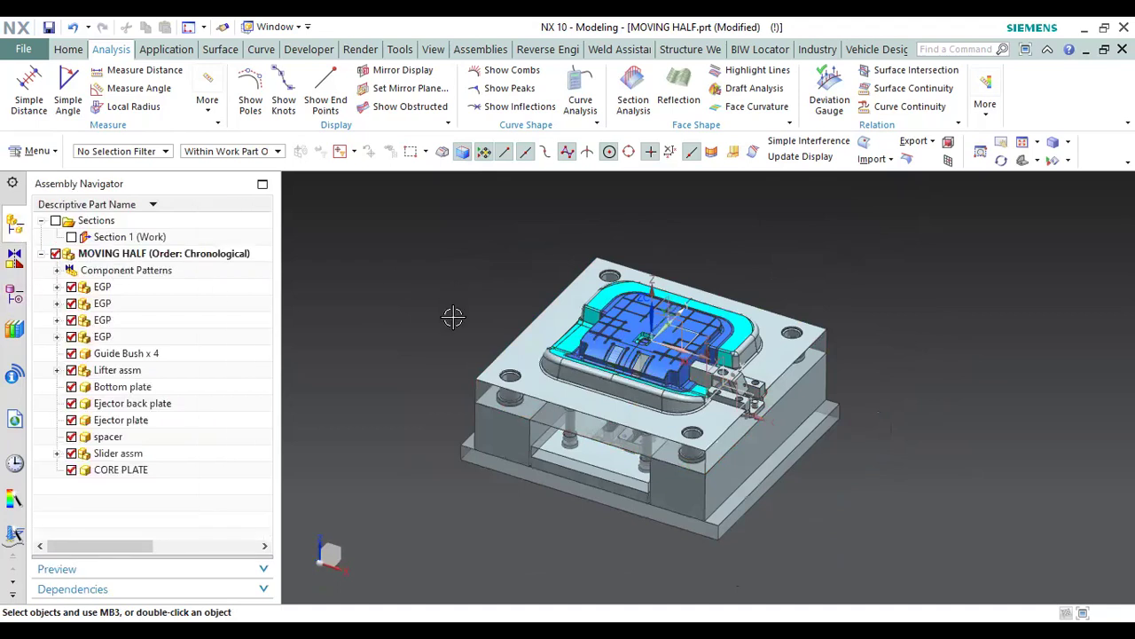
Examine the four guide bush positions at the corners of the core plate from above
scroll(493, 354, up, 1)
scroll(526, 391, up, 2)
scroll(582, 376, down, 3)
middle_drag(583, 375, 578, 383)
click(674, 240)
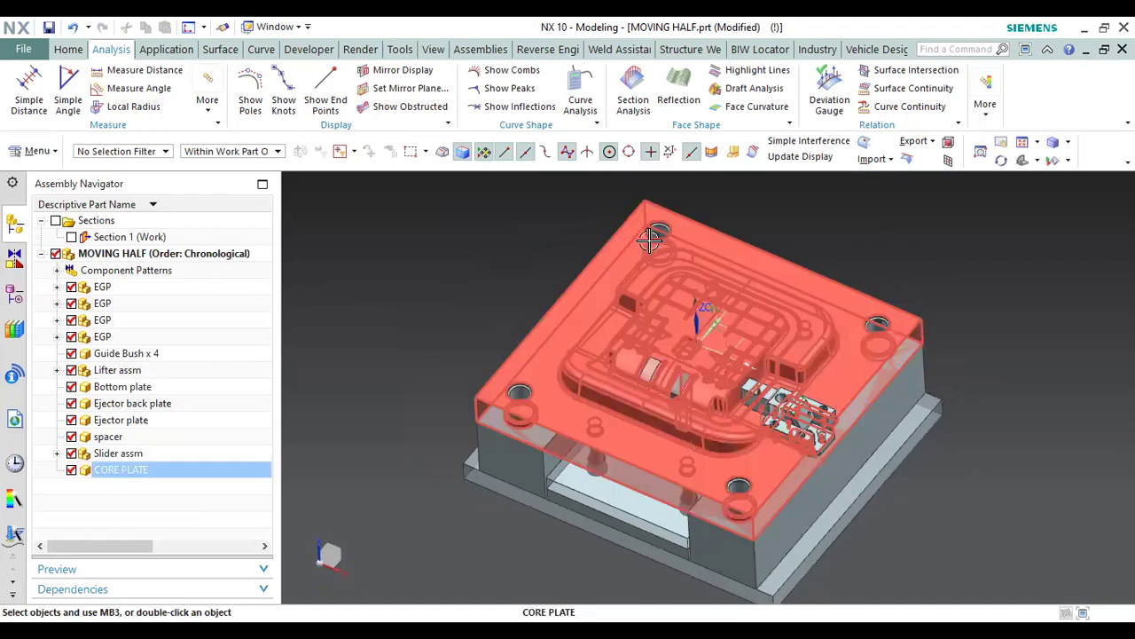
key(Escape)
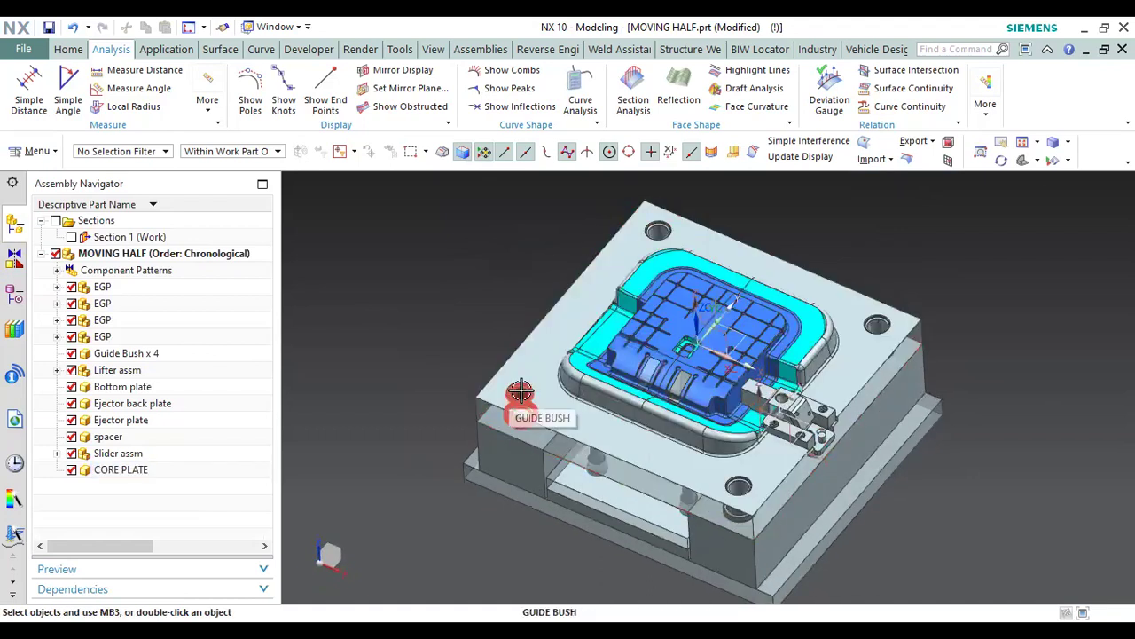
click(880, 312)
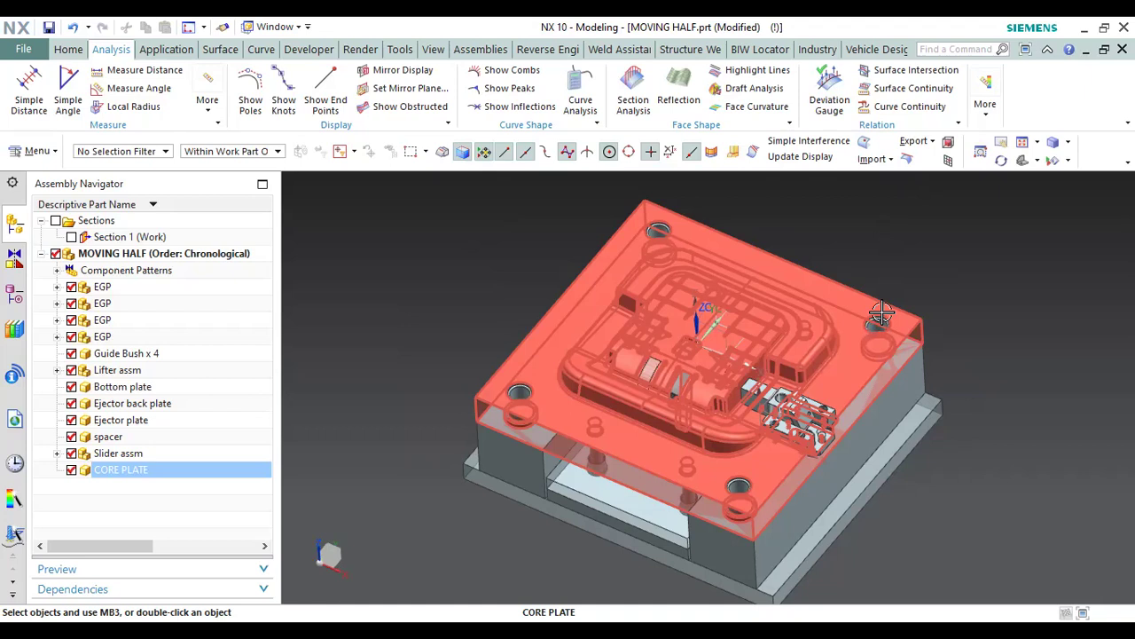
key(ctrl+b)
scroll(859, 328, up, 2)
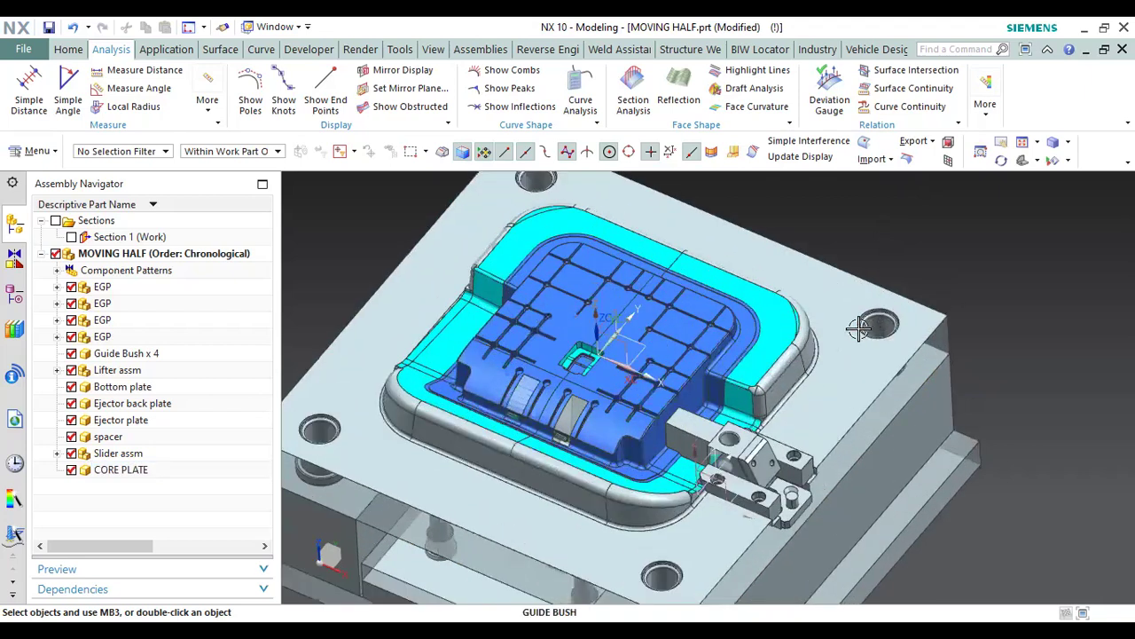
scroll(859, 328, down, 3)
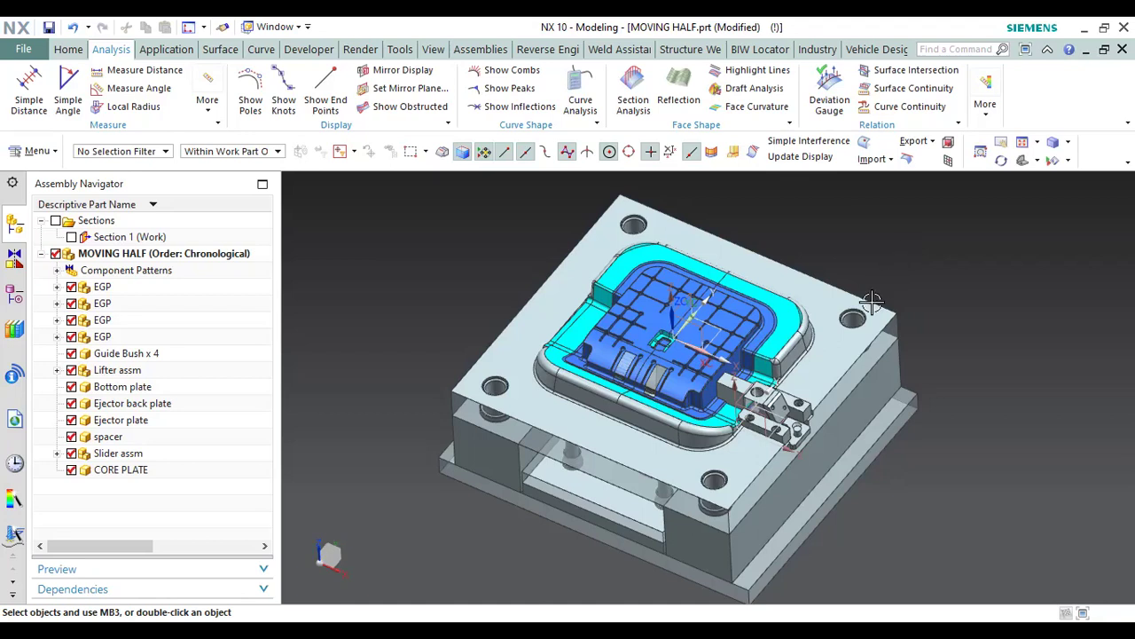
Hide the core plate to expose the corner guide bush, and orbit to see it from the side
scroll(872, 302, up, 10)
scroll(710, 325, up, 2)
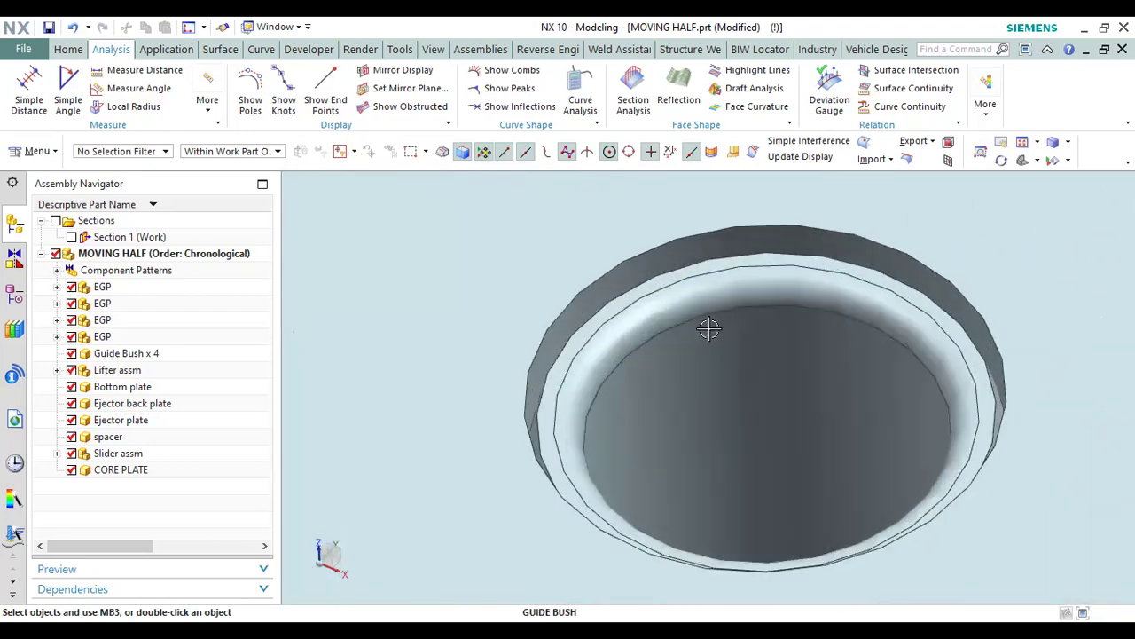
scroll(887, 213, down, 2)
click(891, 224)
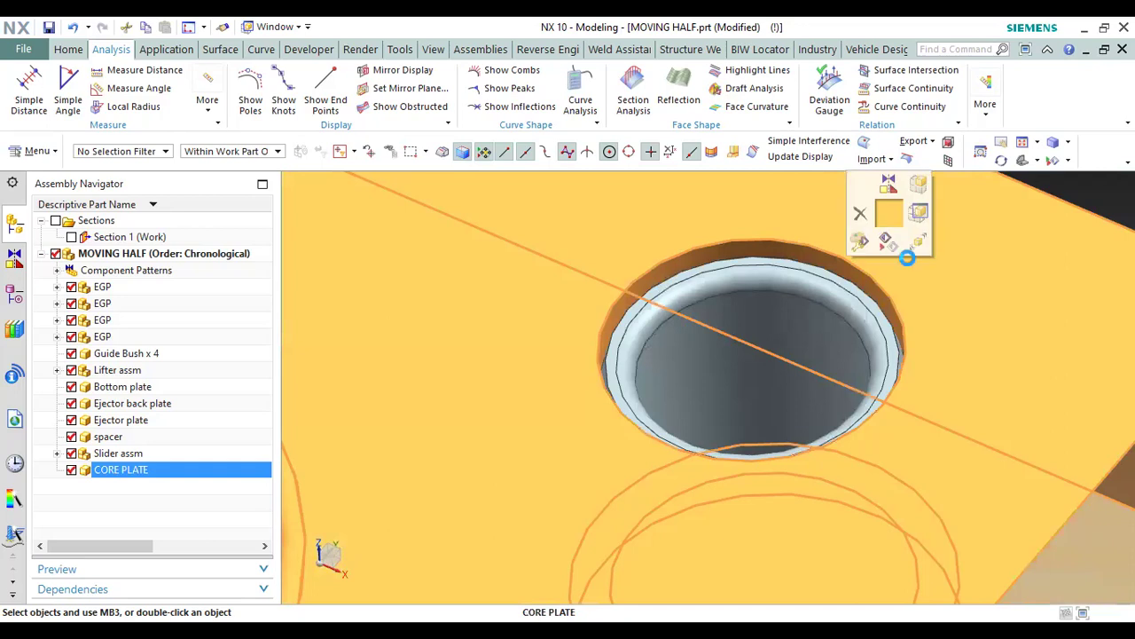
click(889, 217)
middle_drag(806, 240, 438, 257)
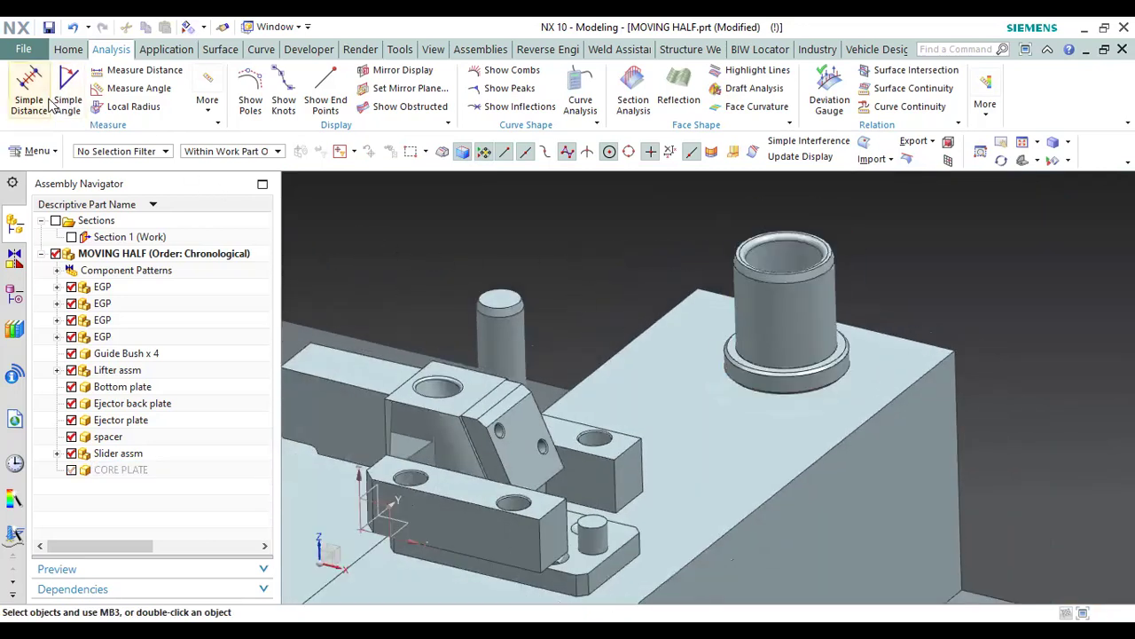
Measure the guide bush's wall thickness between its inner bore and outer cylindrical face, and close Measure Distance
click(149, 70)
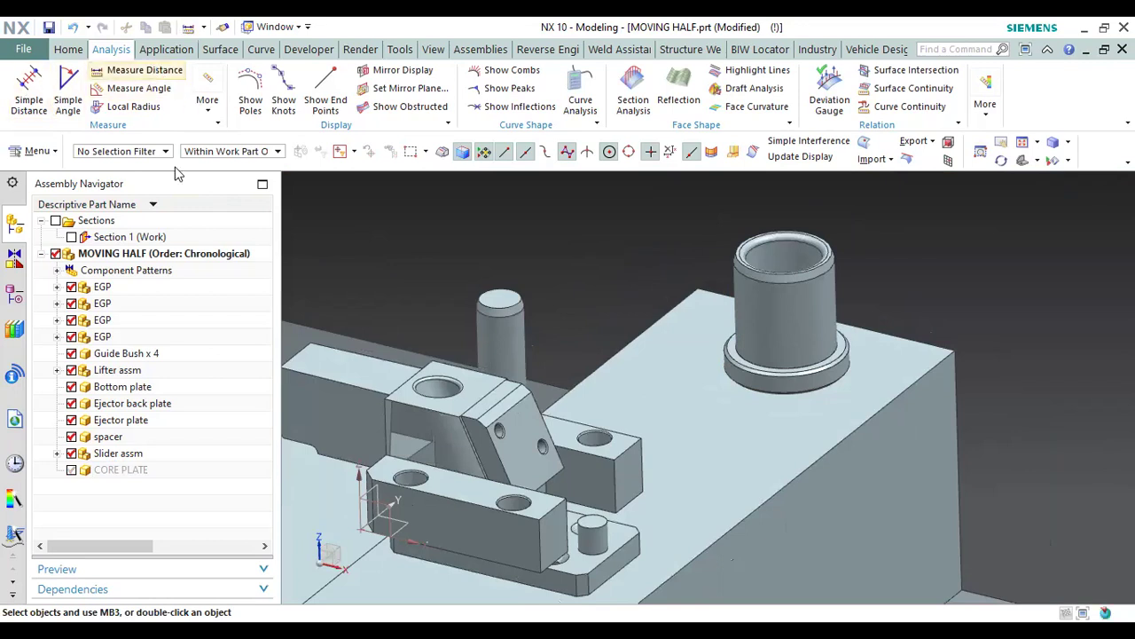
click(231, 229)
click(182, 251)
scroll(834, 277, up, 2)
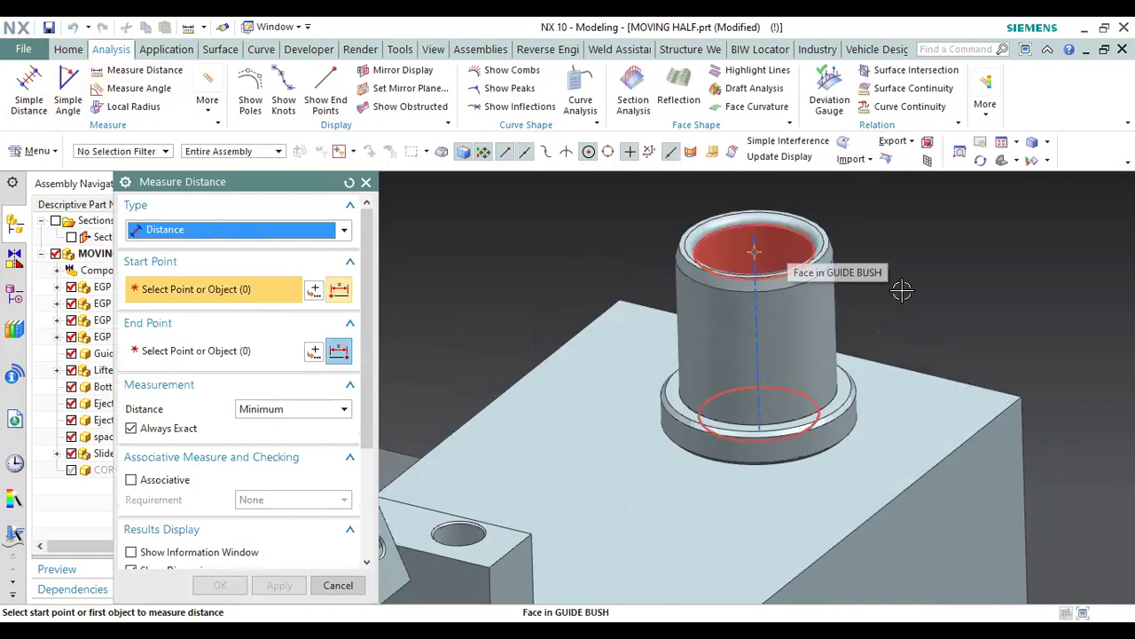
click(683, 229)
scroll(678, 204, up, 5)
scroll(847, 288, down, 3)
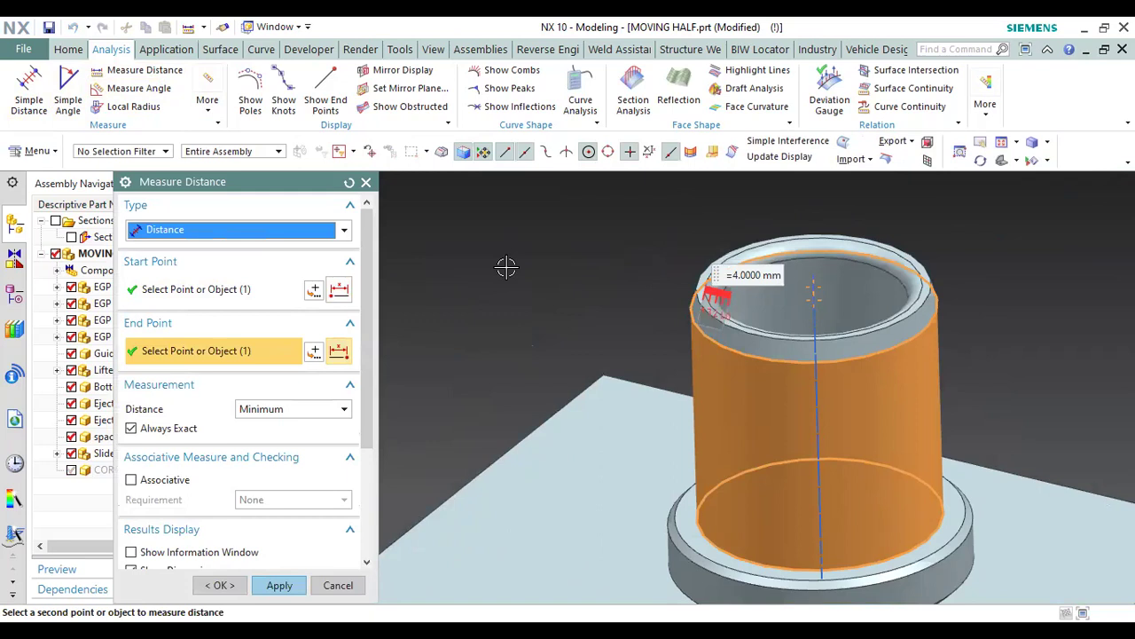
scroll(654, 261, down, 4)
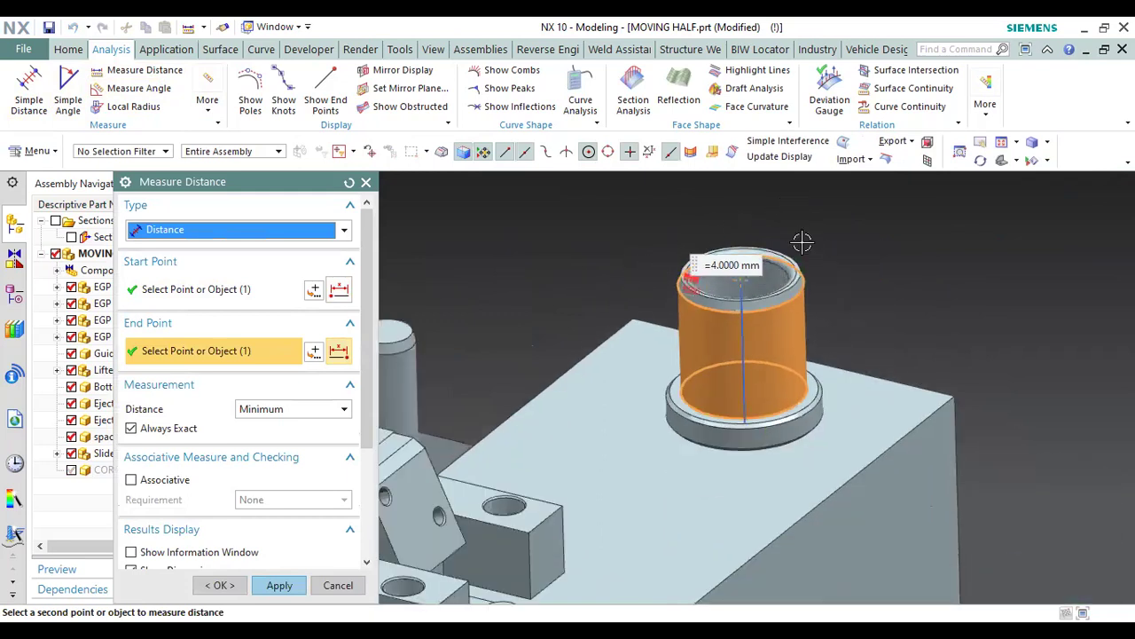
scroll(821, 243, down, 1)
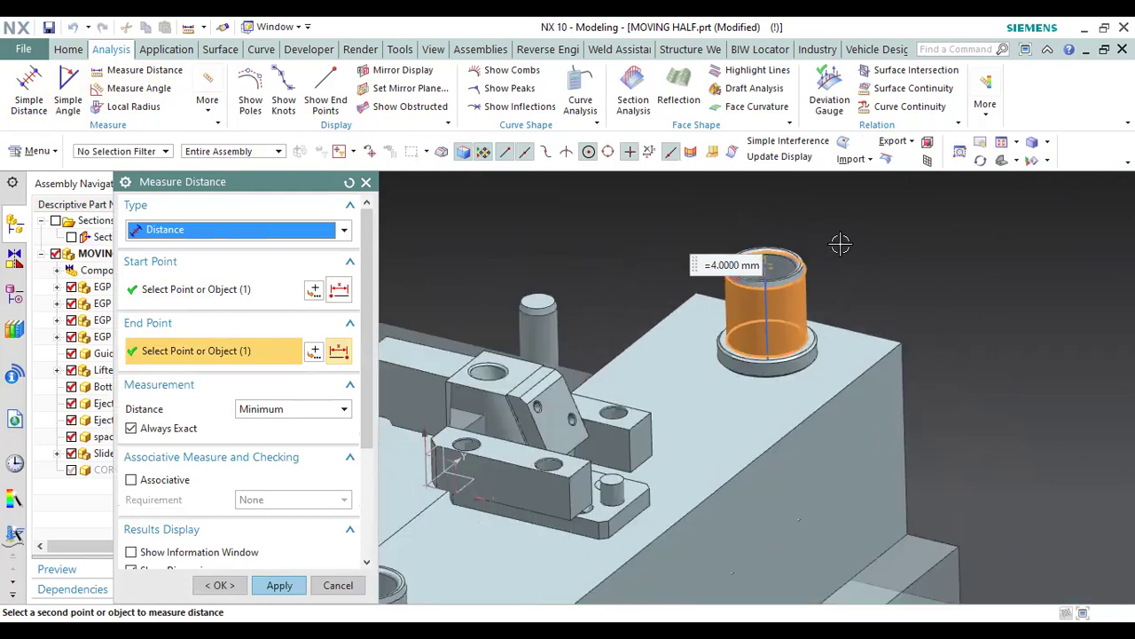
click(366, 181)
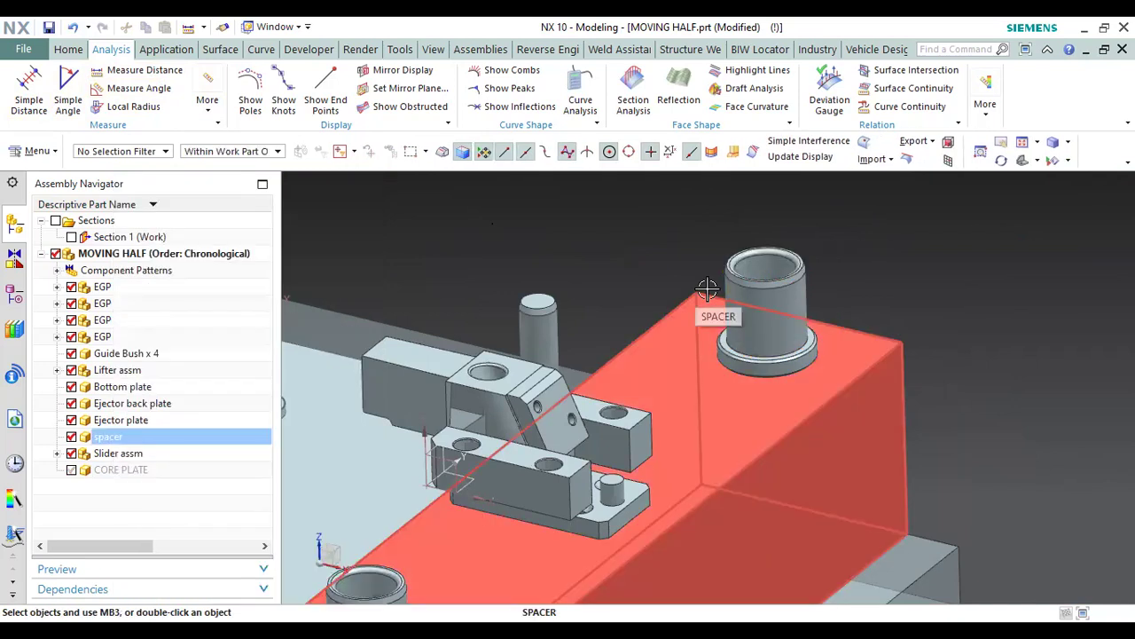
Examine the exposed guide bush's rim, bore and collar on the spacer from close up and from a lower angle
scroll(709, 284, up, 3)
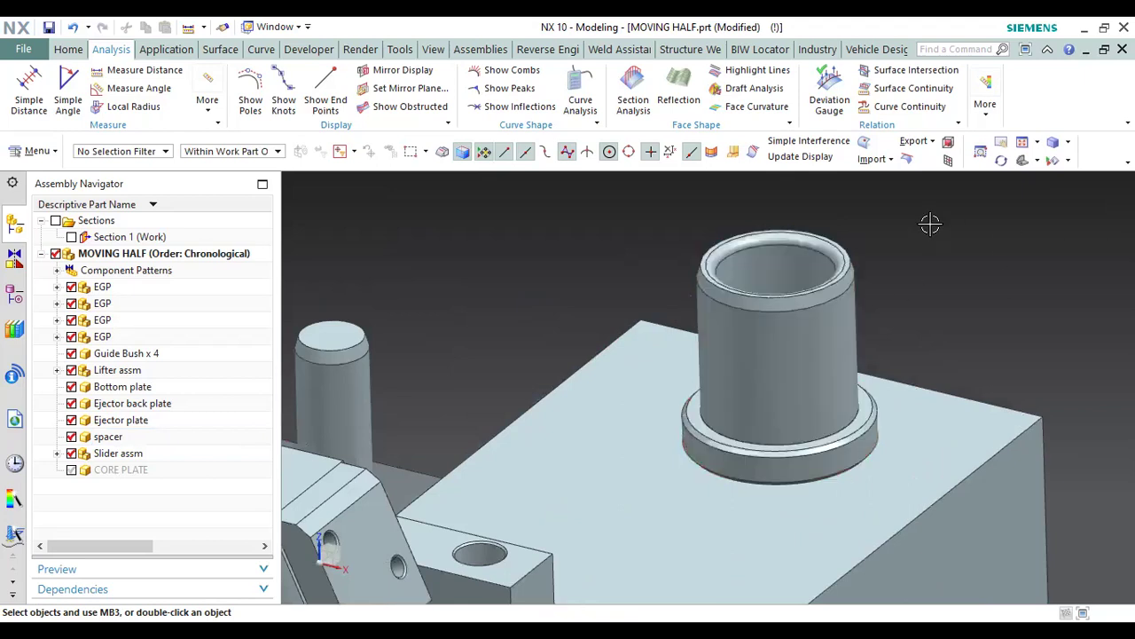
scroll(815, 207, down, 3)
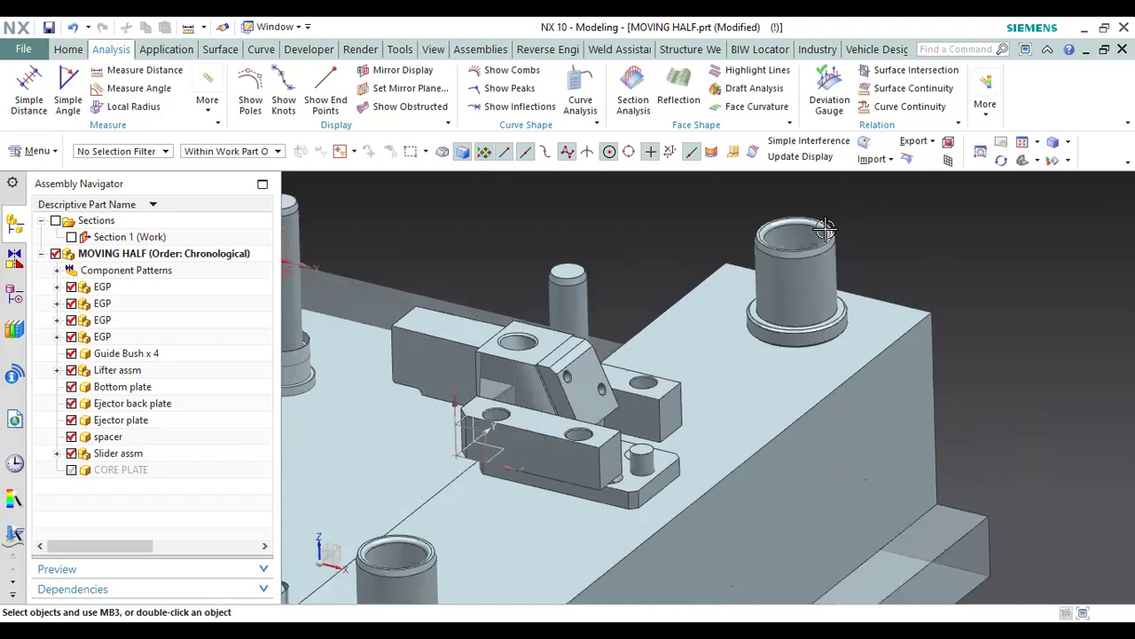
scroll(821, 293, up, 5)
scroll(684, 378, down, 2)
middle_drag(684, 378, 661, 354)
scroll(672, 340, down, 2)
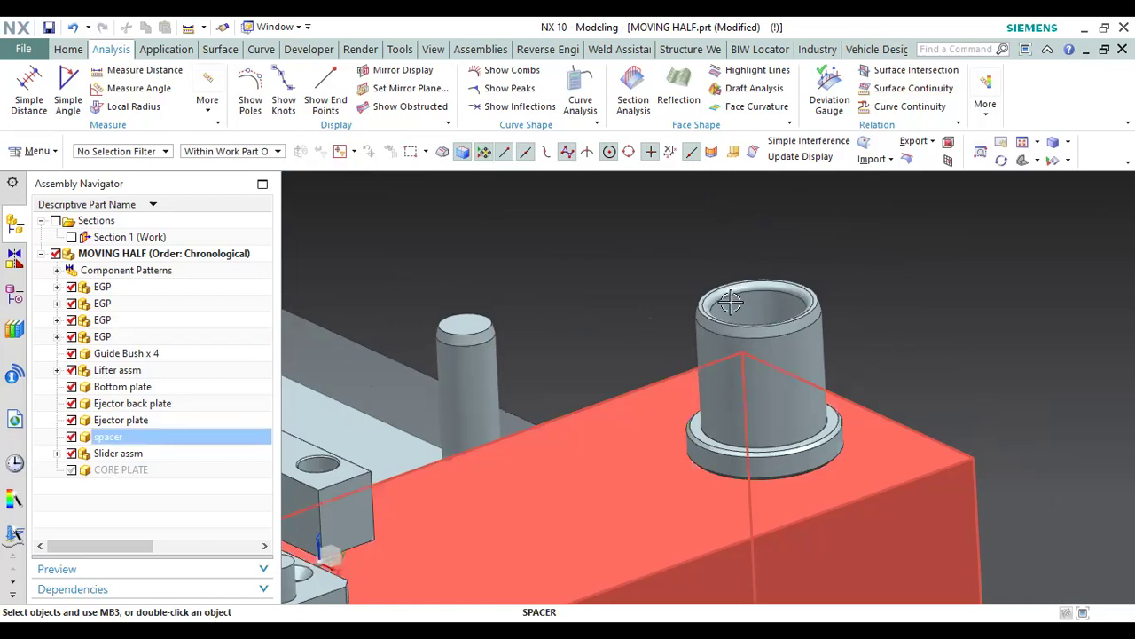
scroll(753, 300, up, 3)
key(Escape)
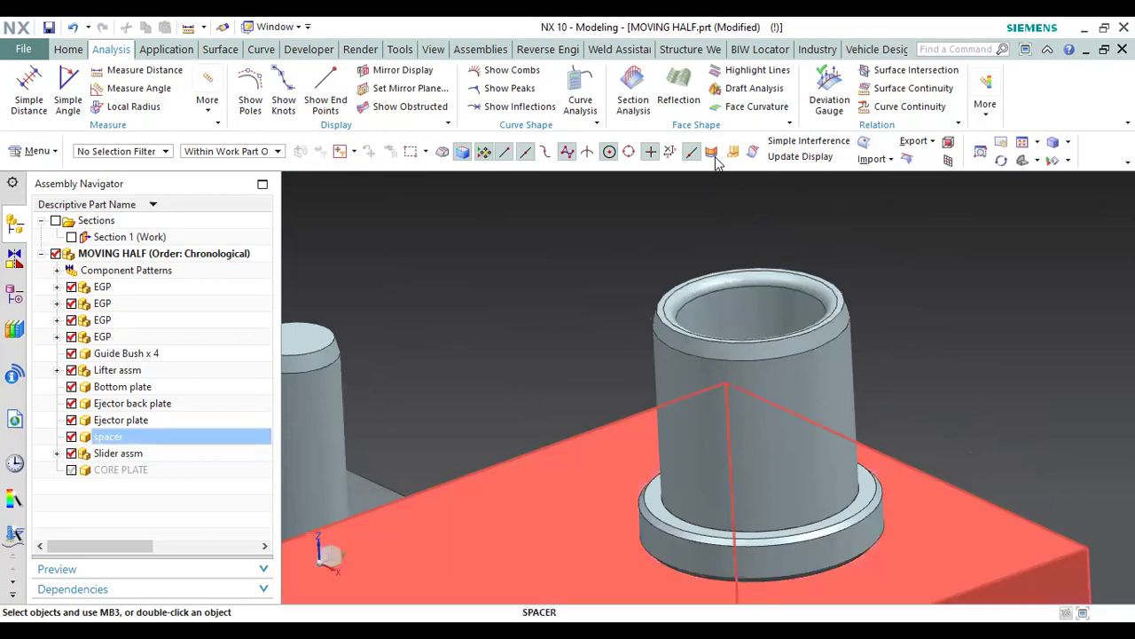
key(Escape)
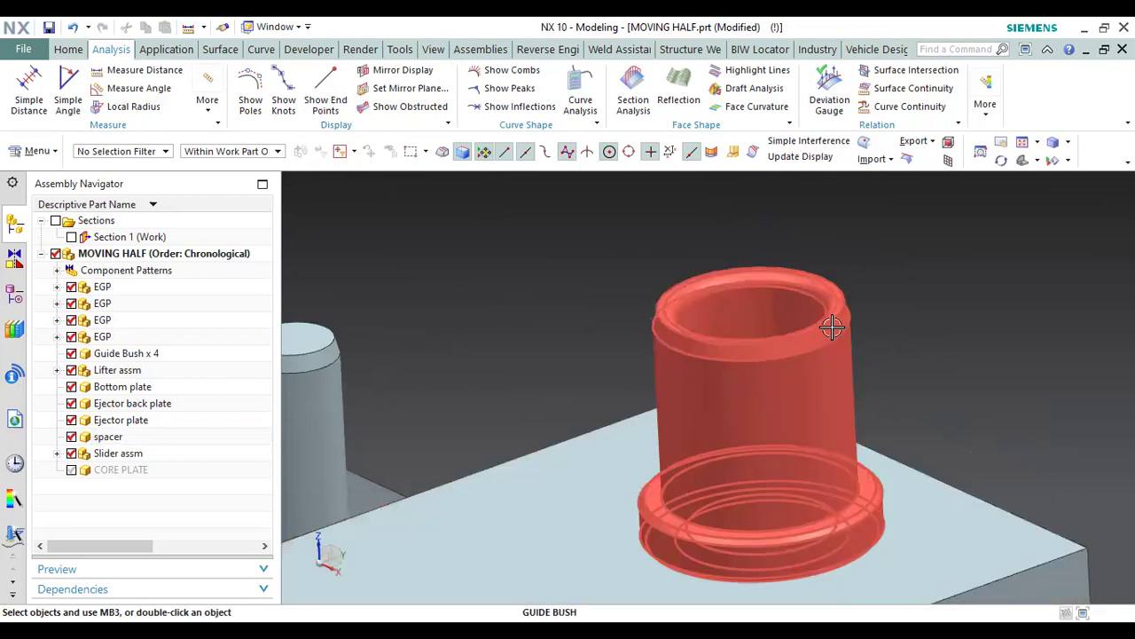
Examine the guide bush's cylindrical body and its bottom collar seated on the spacer from near and far
scroll(851, 324, down, 3)
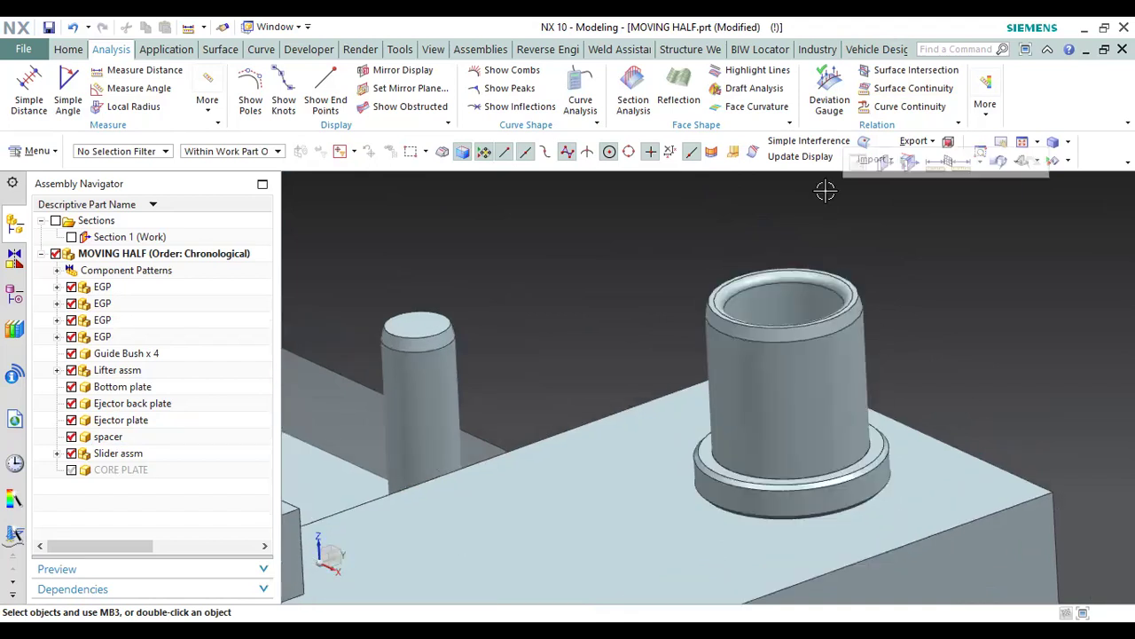
scroll(824, 363, up, 2)
scroll(761, 355, down, 2)
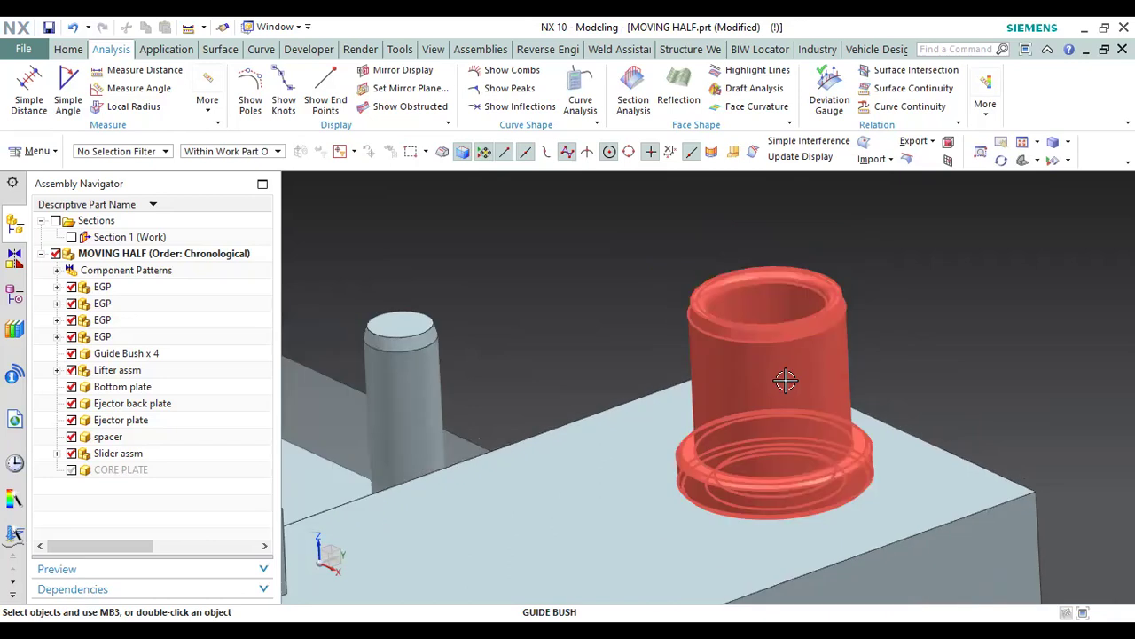
scroll(822, 444, up, 3)
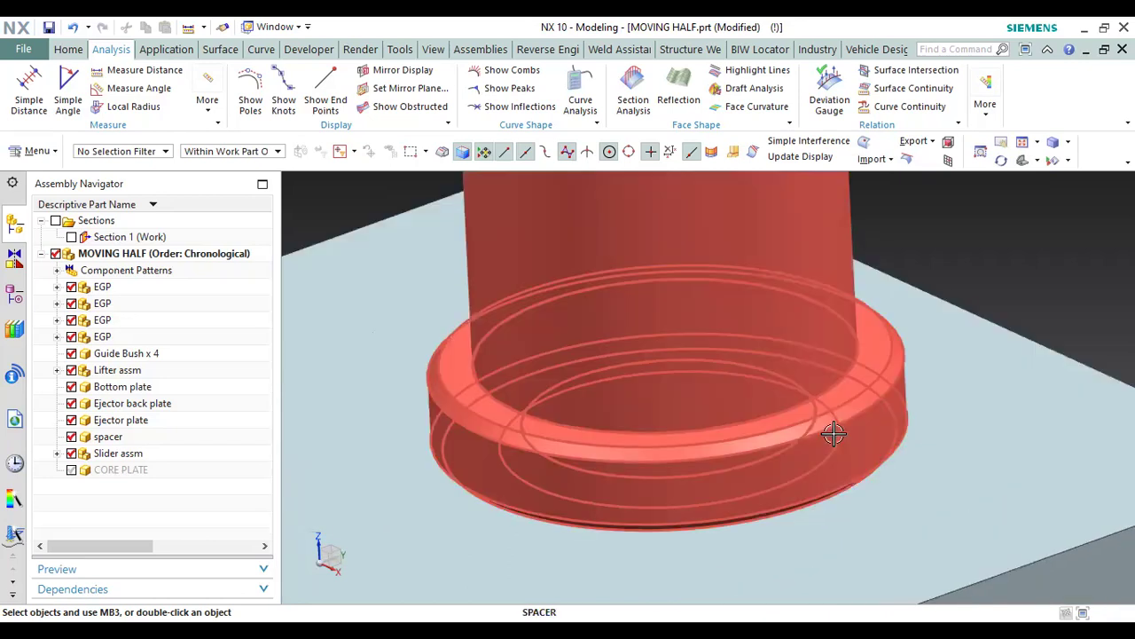
scroll(801, 423, down, 3)
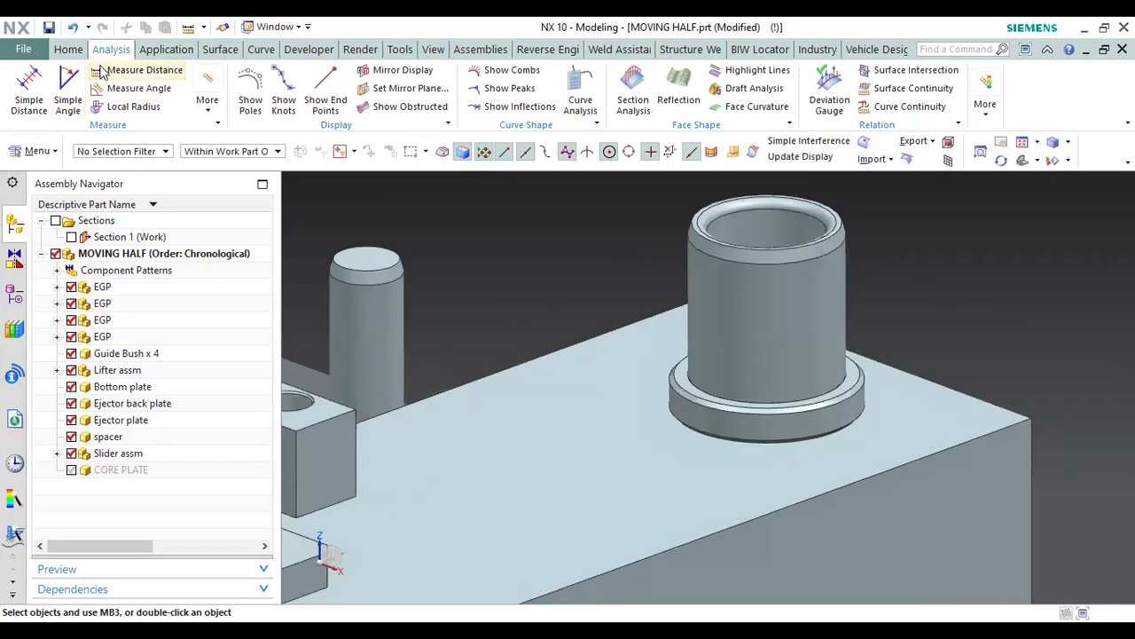
click(99, 66)
click(200, 230)
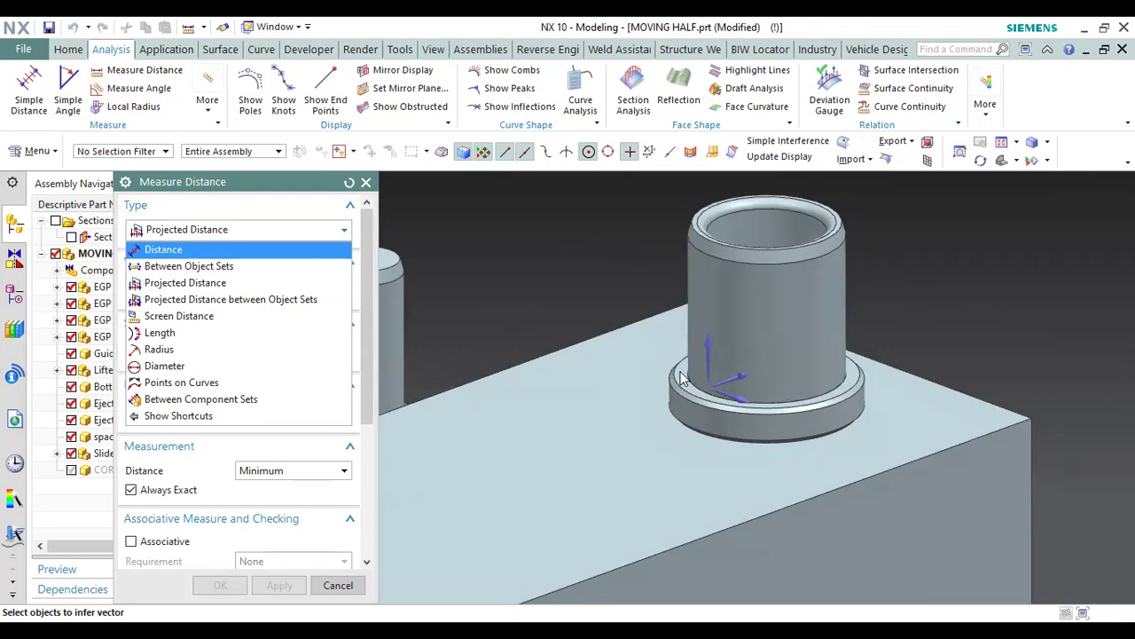
click(362, 181)
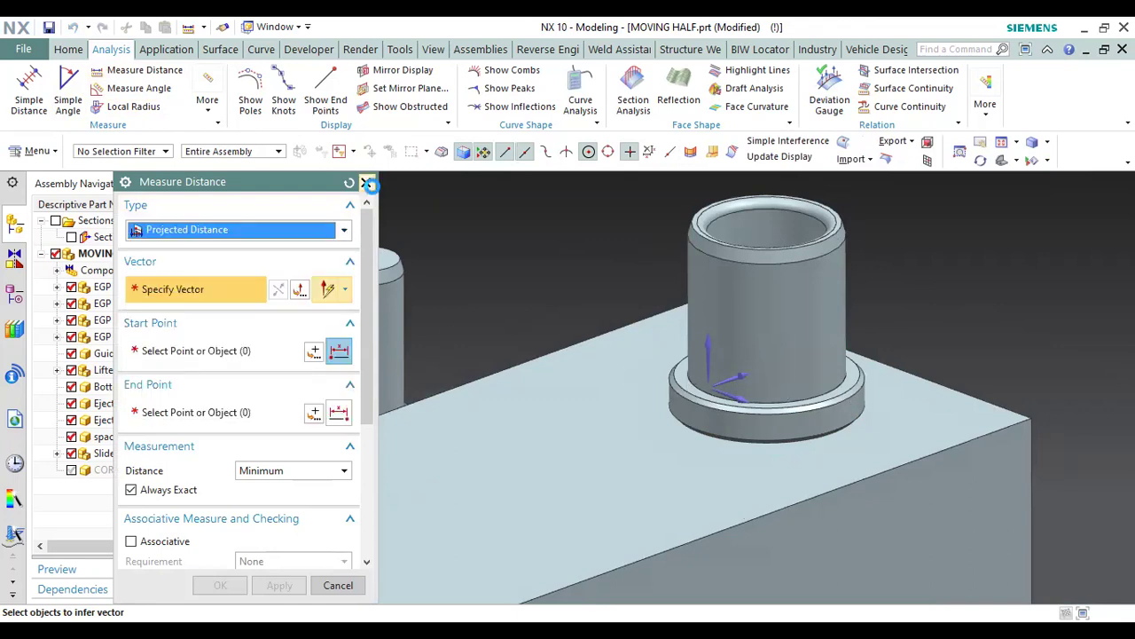
click(367, 183)
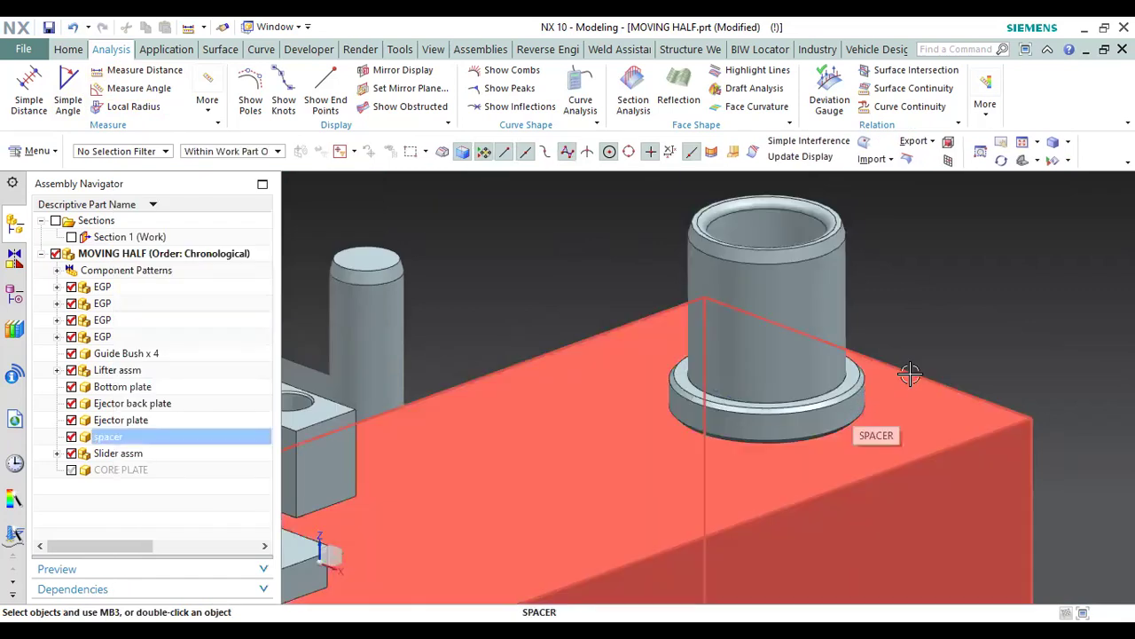
Examine the corner guide bush, then all the guide bushes standing on the spacers across the moving half
scroll(761, 388, down, 1)
scroll(783, 358, down, 2)
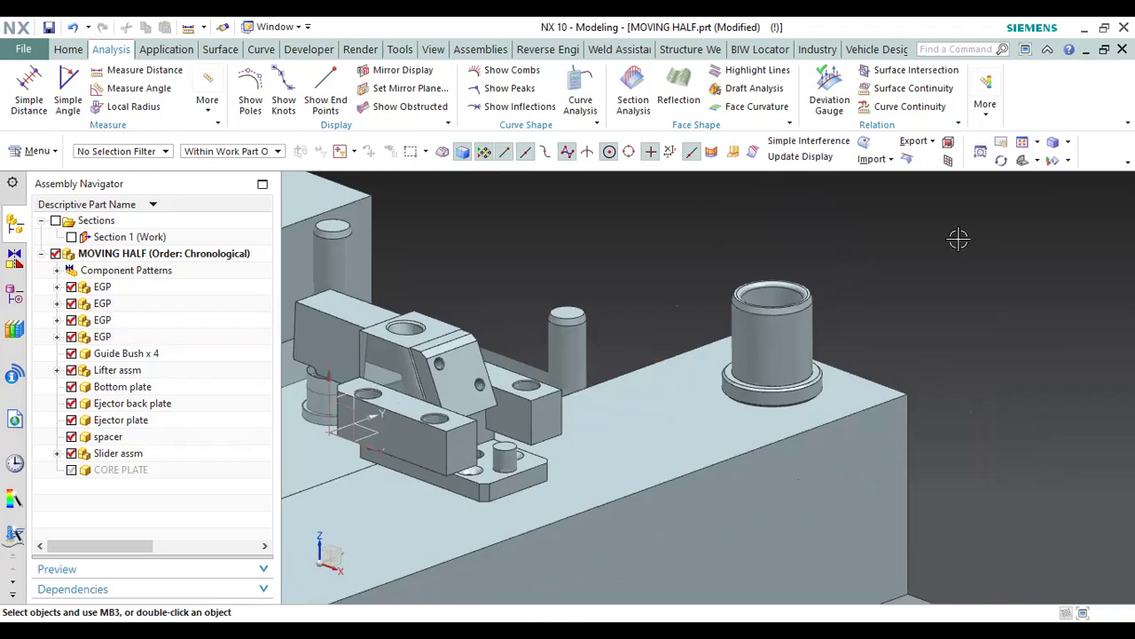
scroll(803, 315, up, 3)
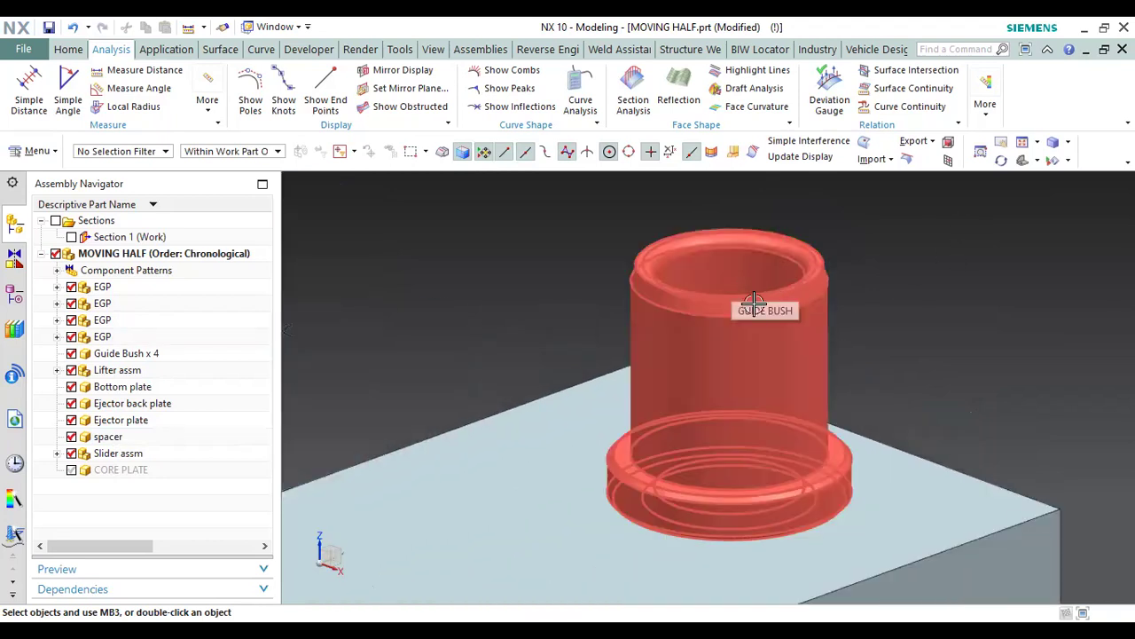
scroll(763, 351, down, 2)
scroll(769, 365, down, 3)
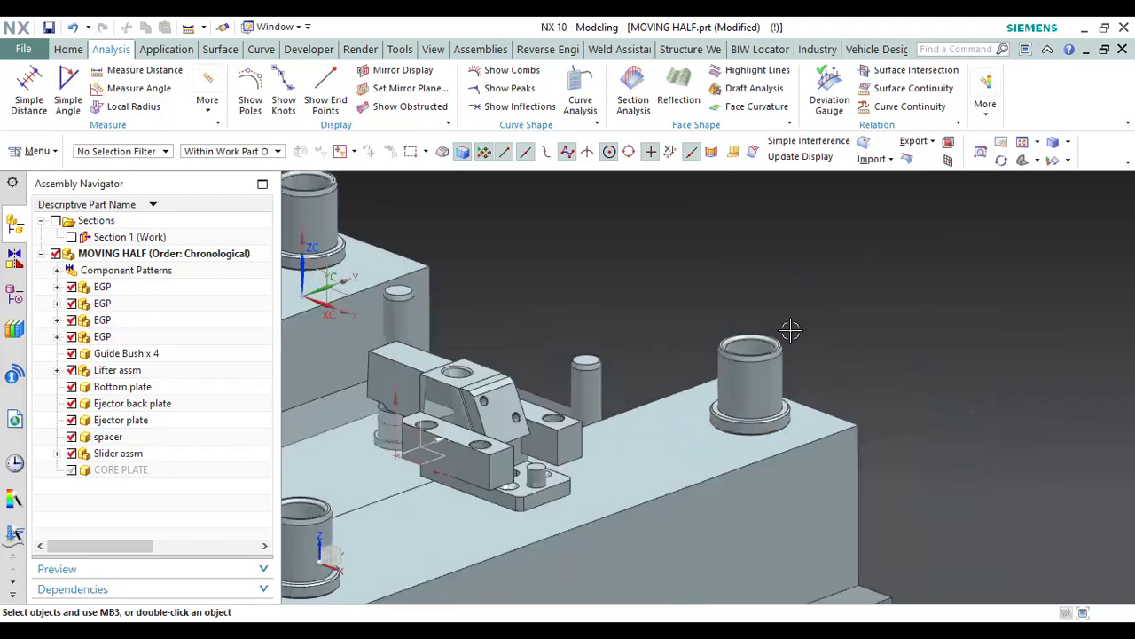
scroll(790, 350, down, 2)
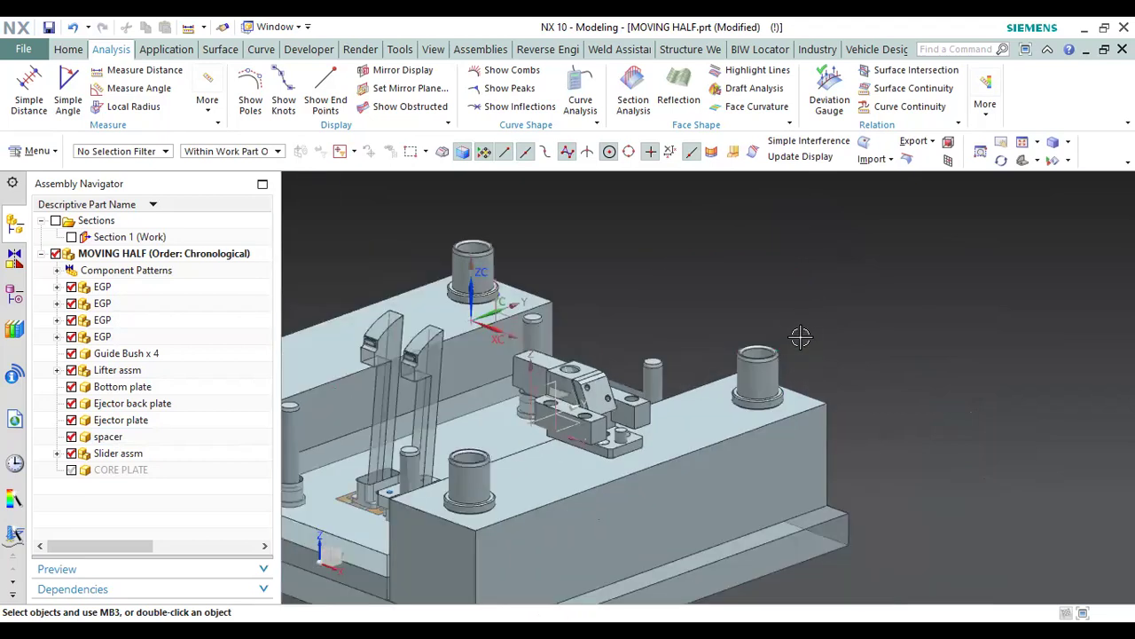
scroll(798, 339, down, 4)
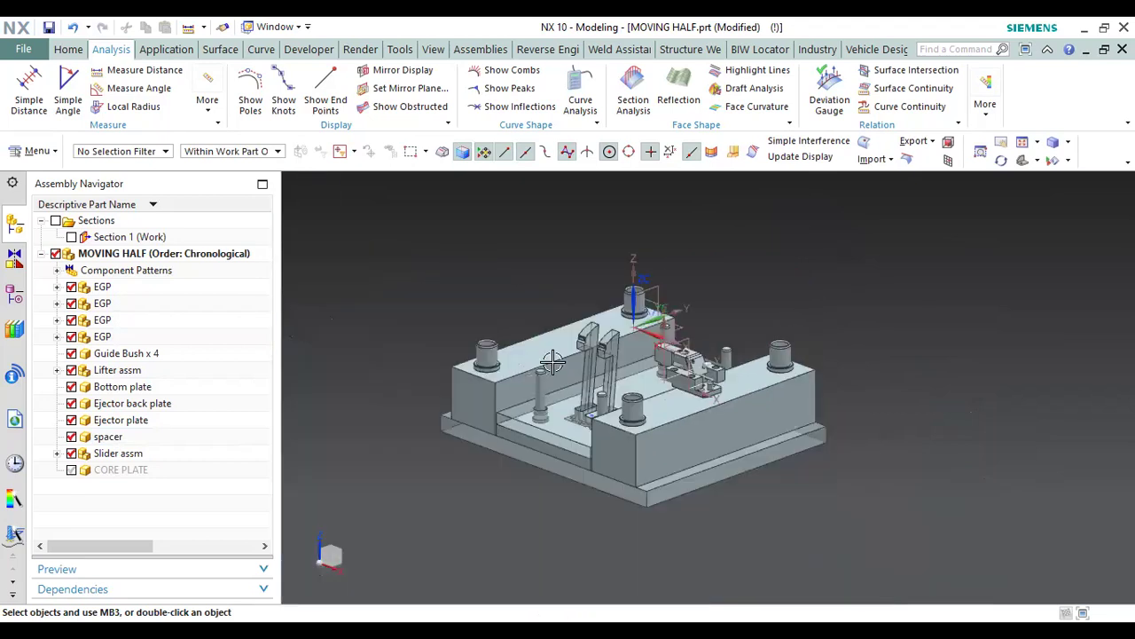
Display the parent assembly TOP ASSM of MOVING HALF
right_click(130, 257)
mouse_move(225, 287)
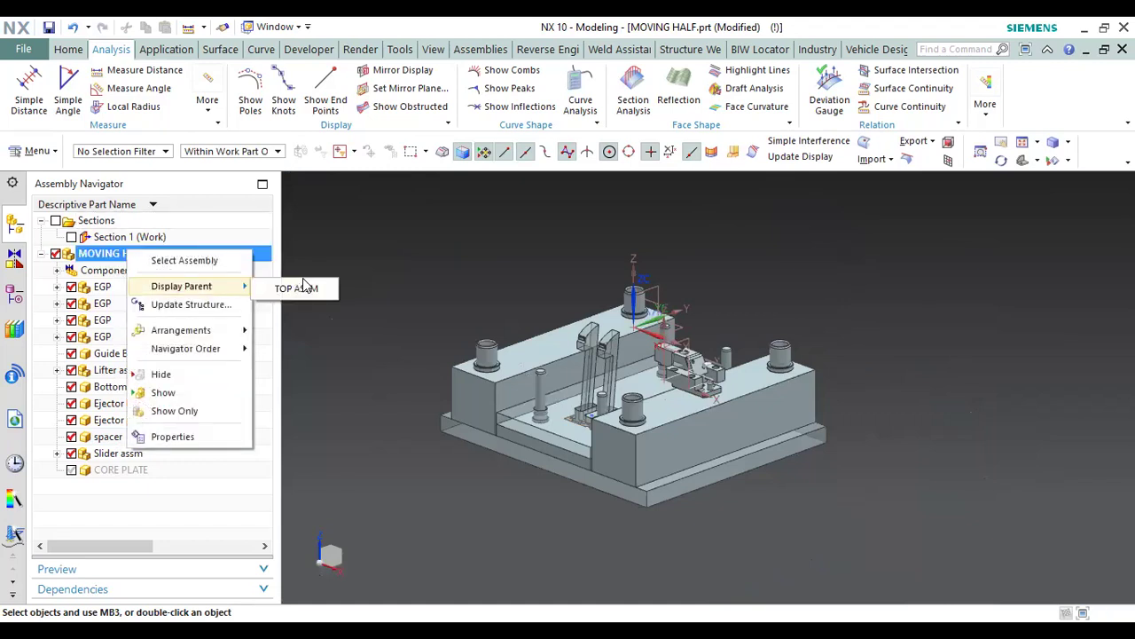
click(295, 289)
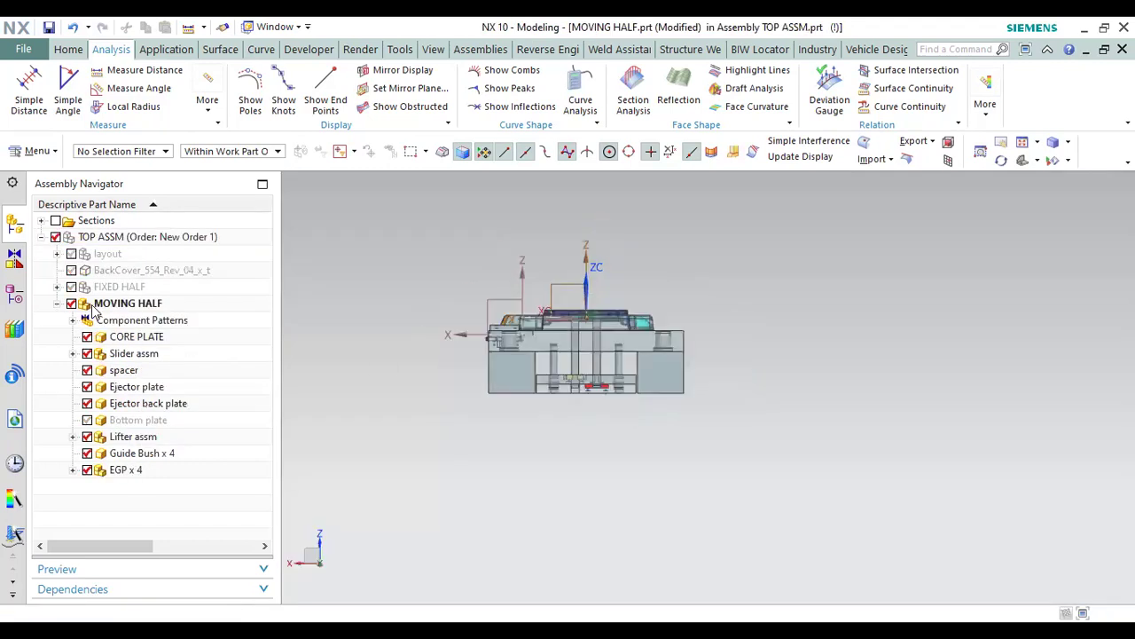
Switch the visible components from MOVING HALF to FIXED HALF, and make TOP ASSM the work part
click(71, 304)
middle_drag(517, 299, 463, 301)
double_click(124, 237)
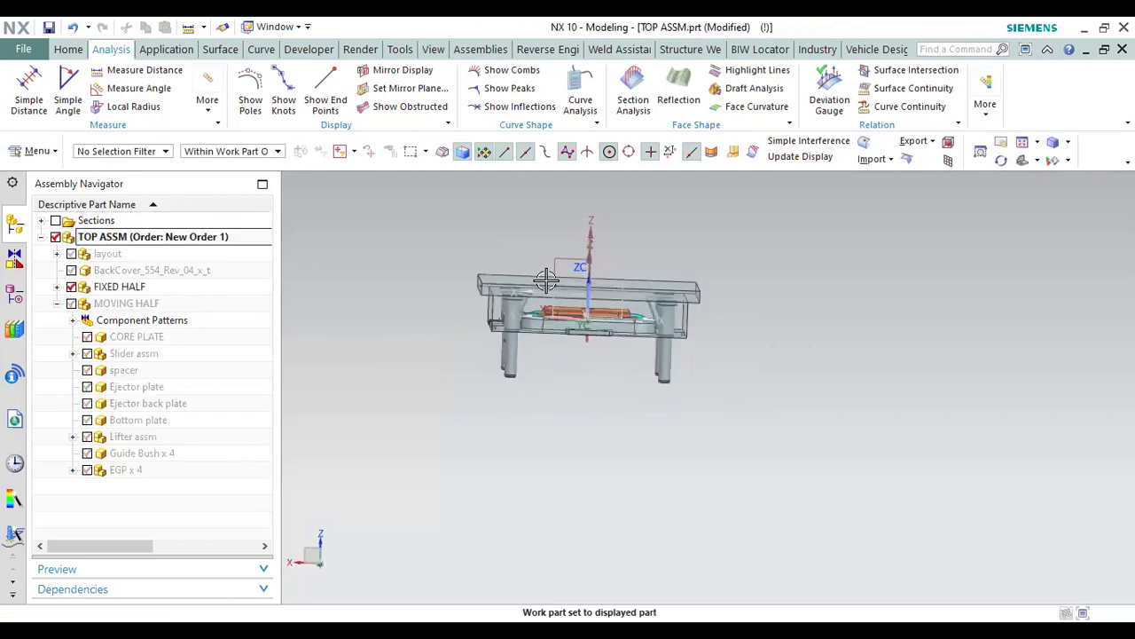
Expand FIXED HALF, set the selection scope to Entire Assembly, and show only one corner guide pillar
scroll(692, 395, up, 3)
click(787, 410)
right_click(787, 410)
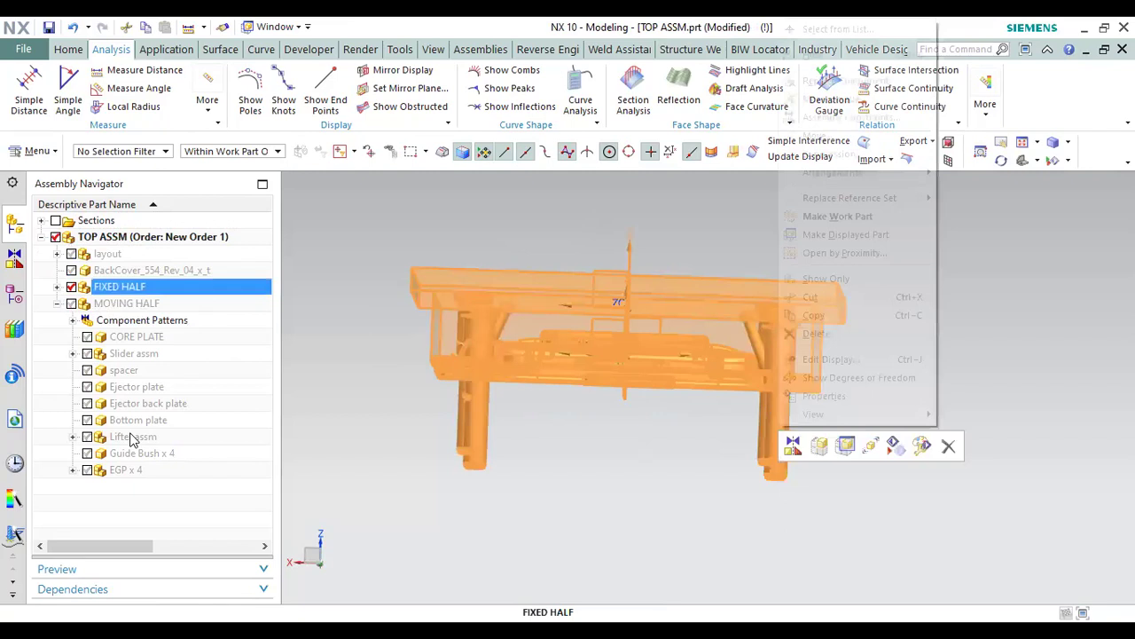
click(57, 286)
click(200, 151)
click(213, 167)
right_click(792, 425)
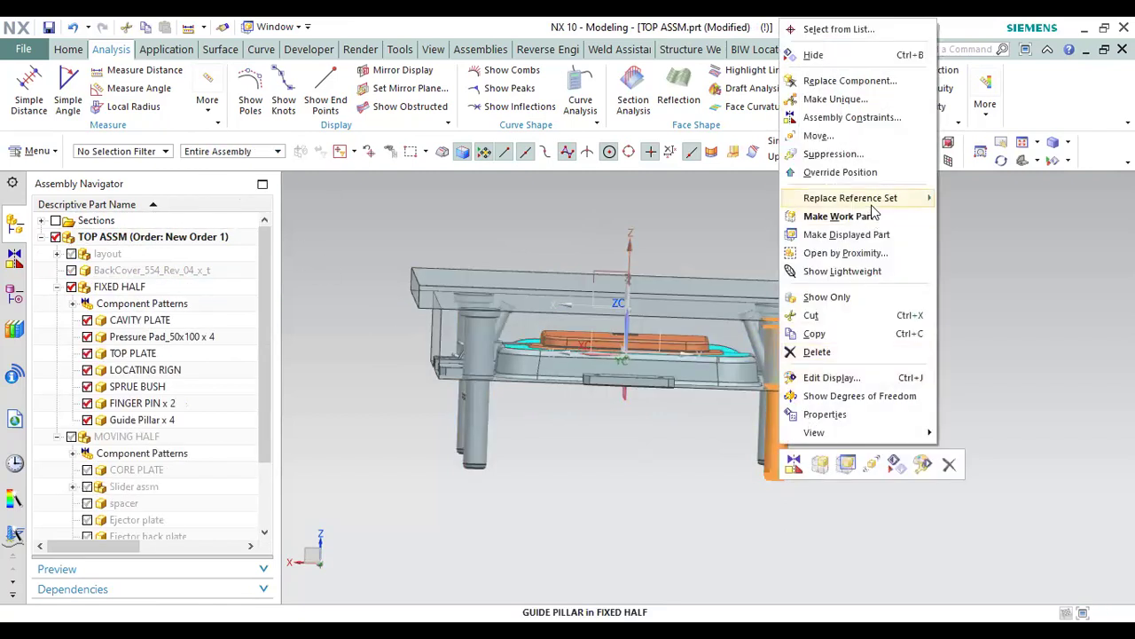
click(827, 297)
Examine the isolated guide pillar's head, stepped shoulder, guiding diameter and chamfered tip from several angles
middle_drag(745, 261, 724, 344)
scroll(724, 345, up, 5)
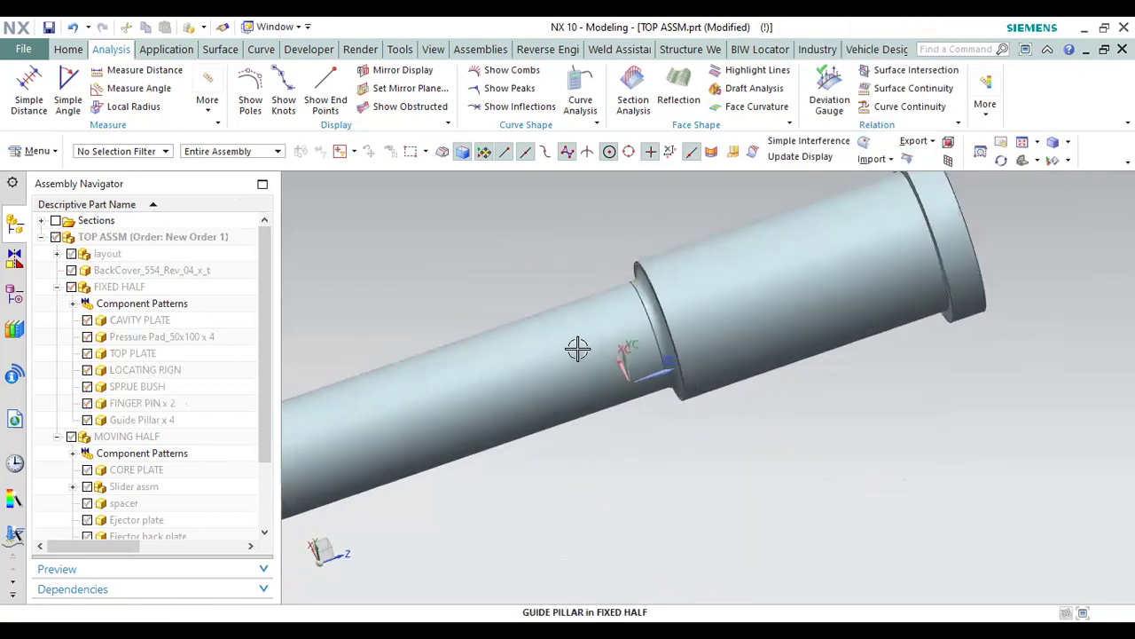
middle_drag(736, 272, 778, 263)
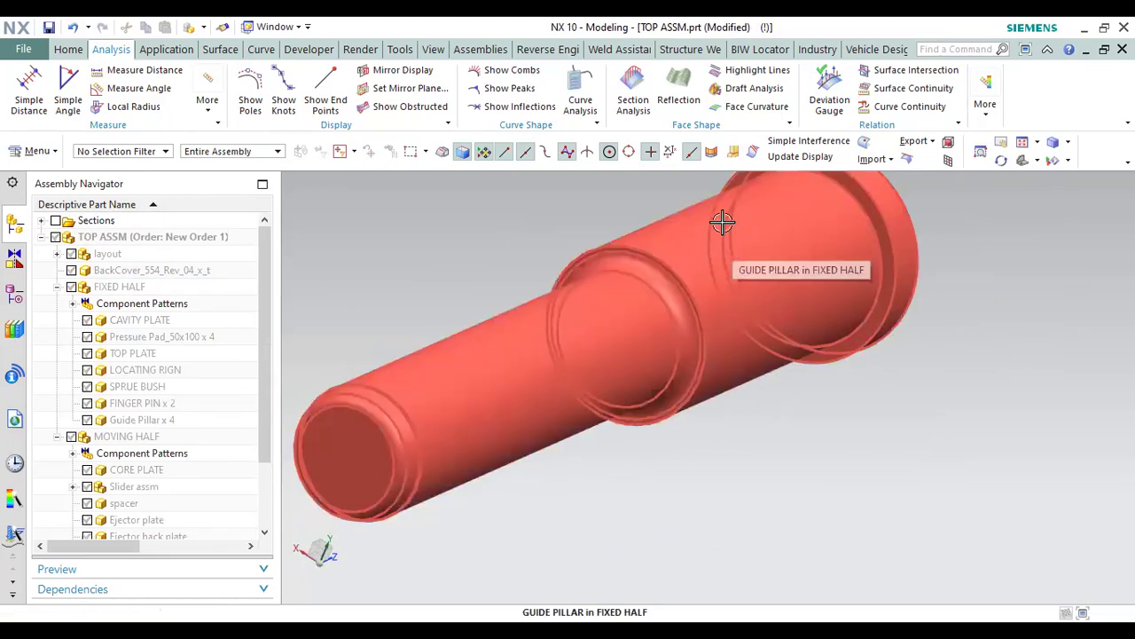
scroll(761, 285, down, 3)
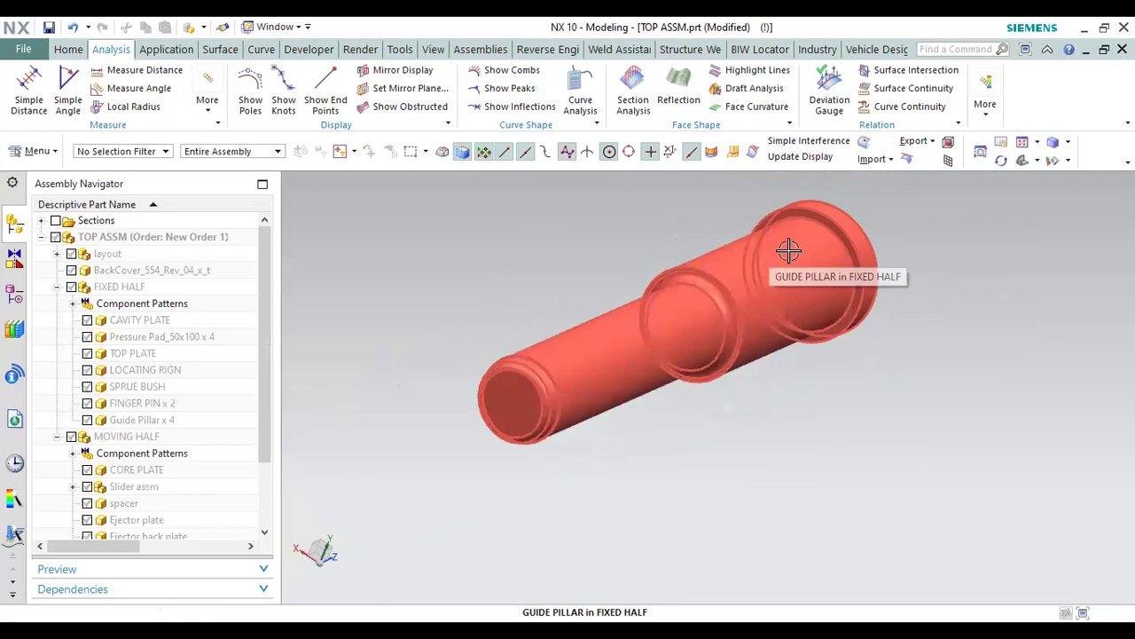
scroll(801, 242, up, 2)
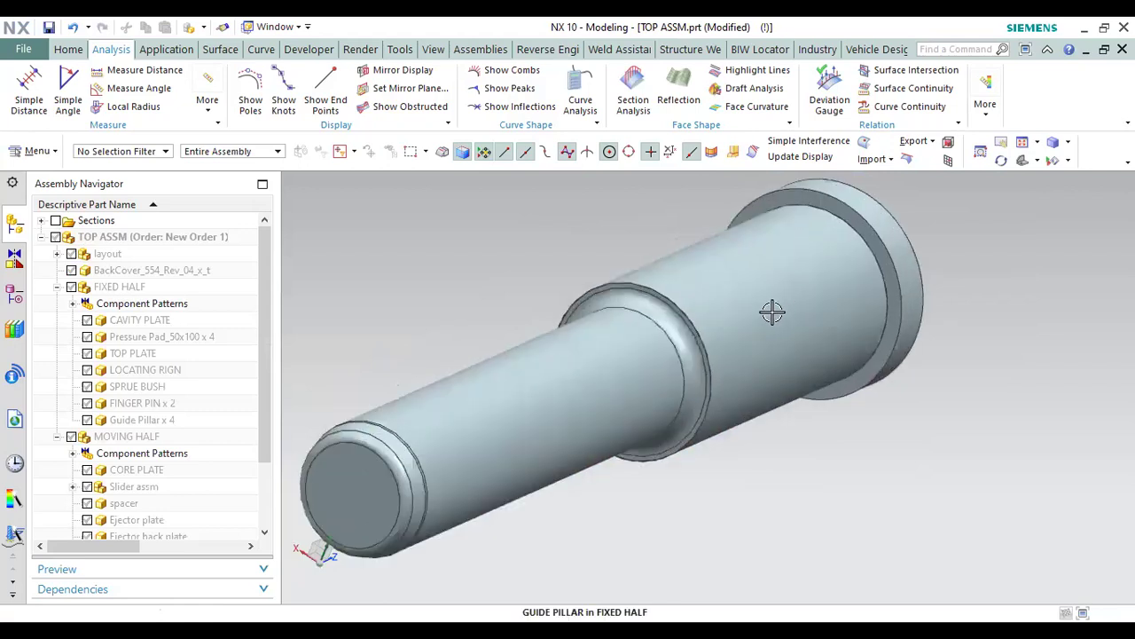
scroll(773, 309, down, 2)
scroll(841, 268, up, 2)
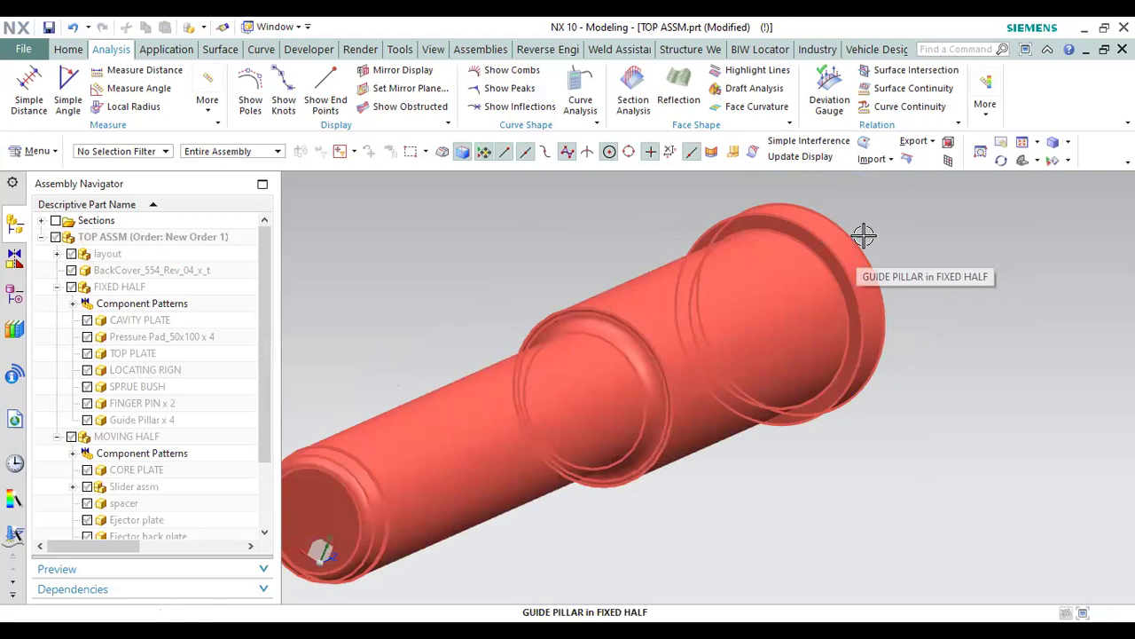
scroll(847, 258, down, 2)
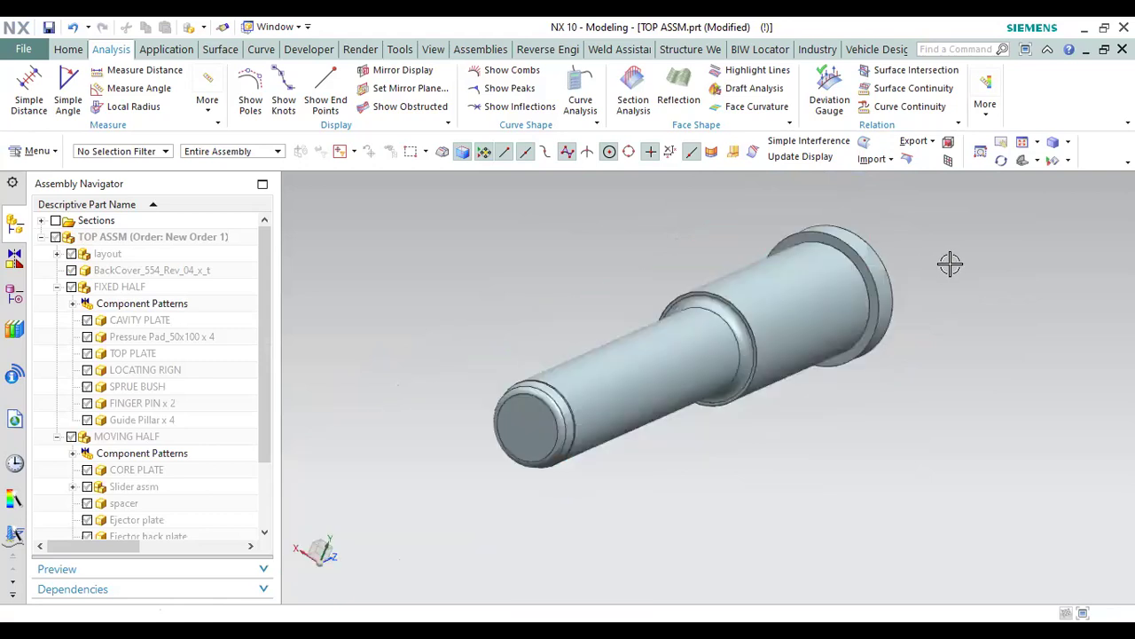
middle_drag(958, 245, 931, 257)
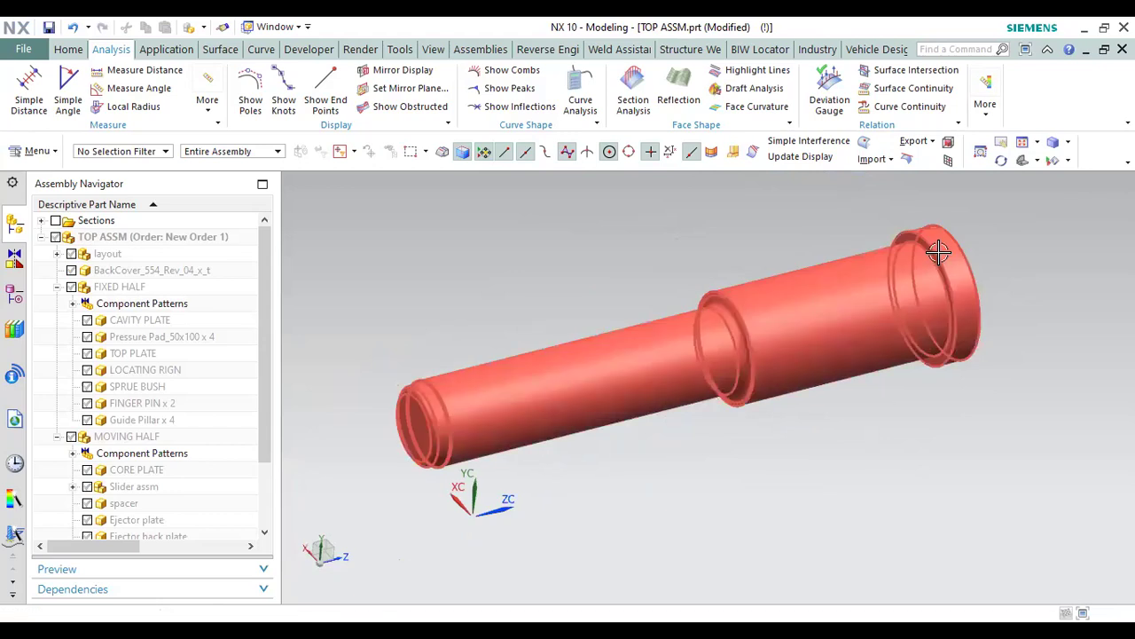
mouse_move(1007, 218)
middle_down()
mouse_move(996, 261)
mouse_move(837, 317)
mouse_move(839, 345)
mouse_move(857, 313)
mouse_move(844, 309)
middle_up()
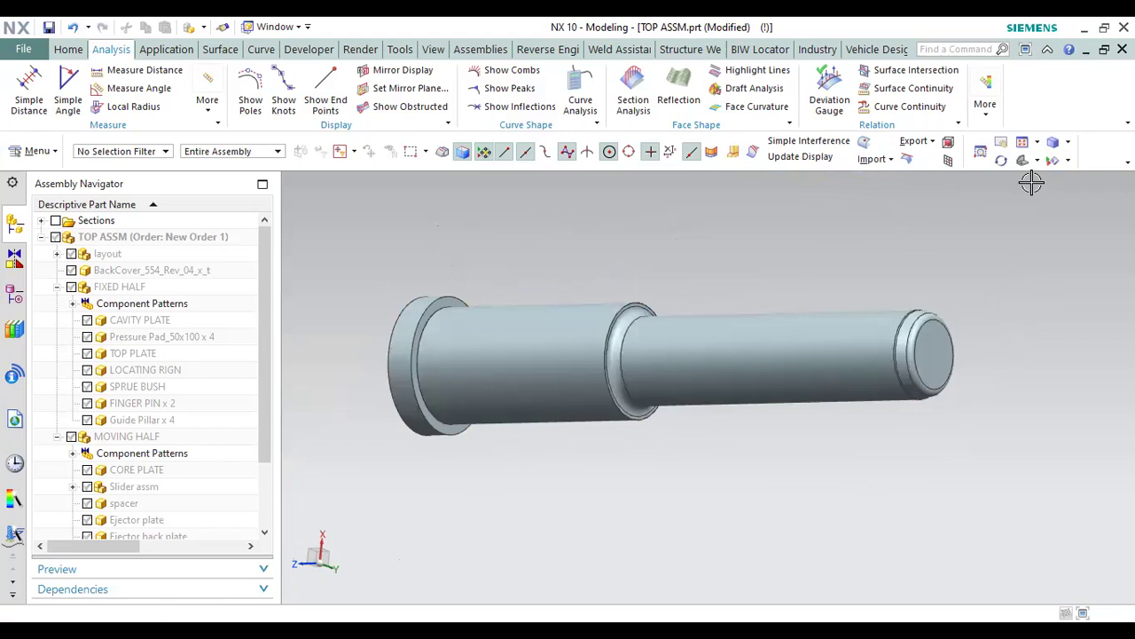
Show all FIXED HALF components again and turn the assembly so the guide pillars point upward
click(78, 286)
middle_drag(431, 299, 760, 248)
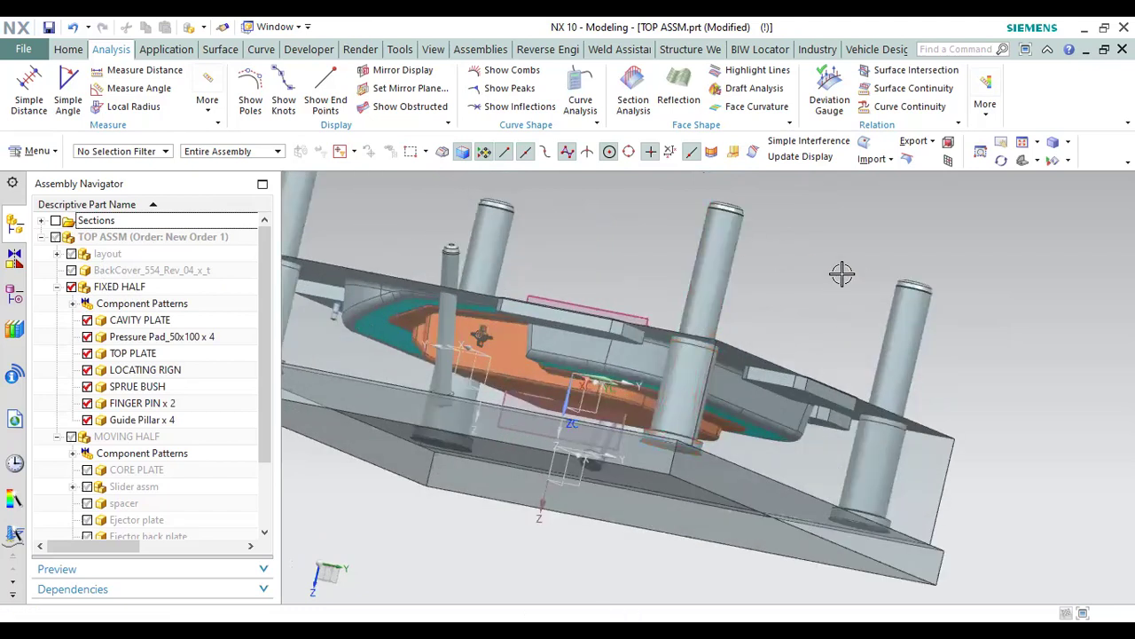
scroll(618, 358, down, 2)
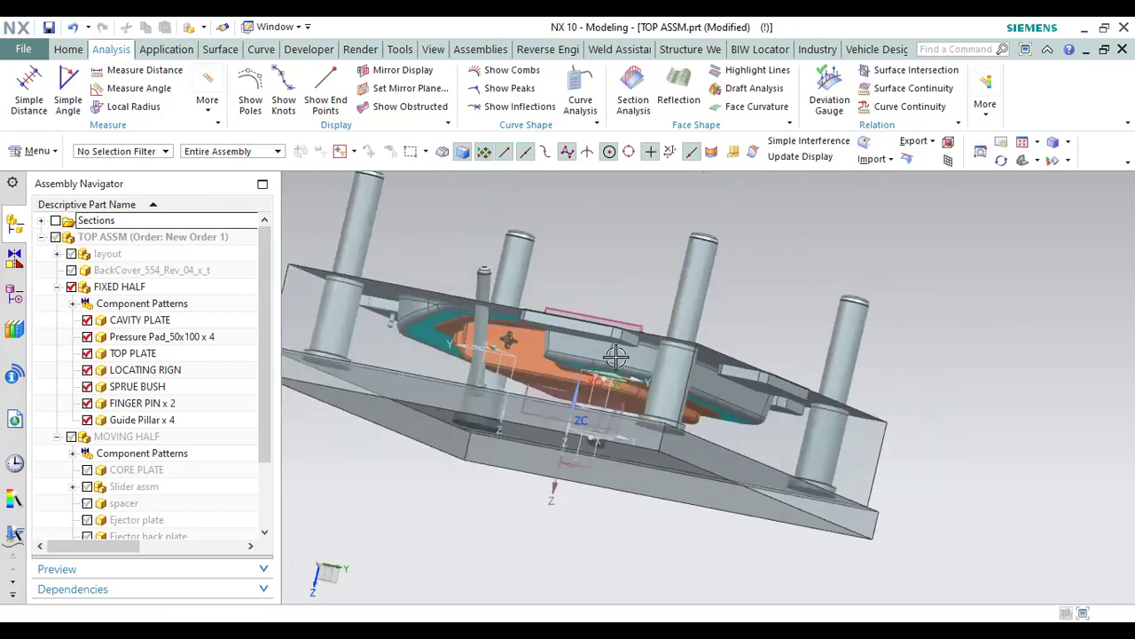
middle_drag(696, 259, 718, 281)
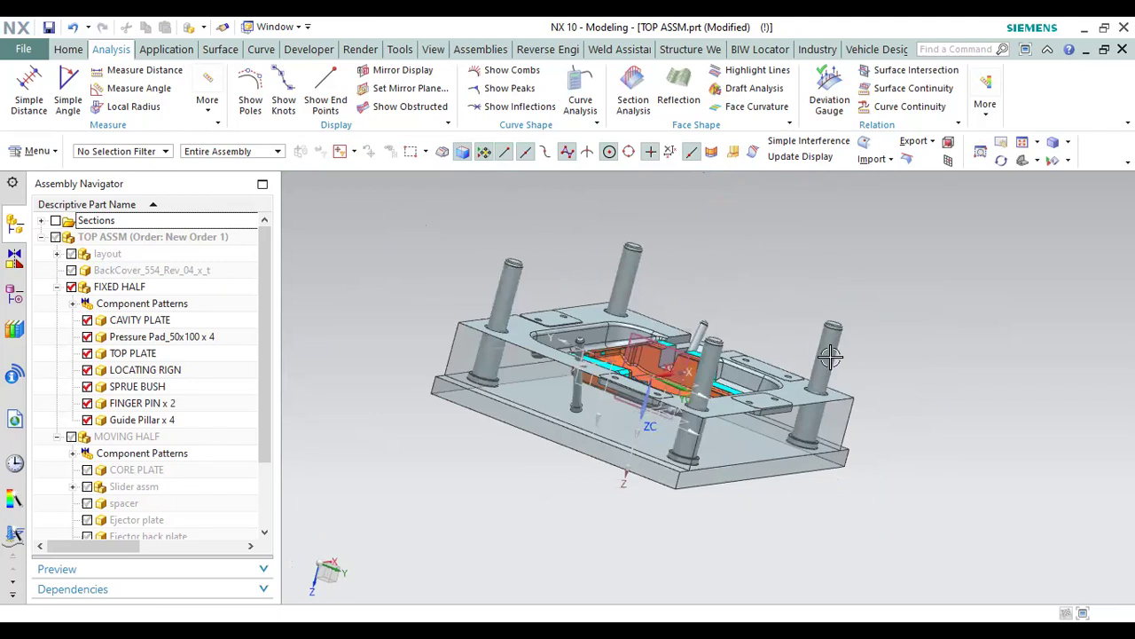
Examine a corner guide pillar projecting from the cavity plate, including its tip, shank and fit in the plate hole
scroll(829, 353, up, 4)
scroll(824, 321, up, 1)
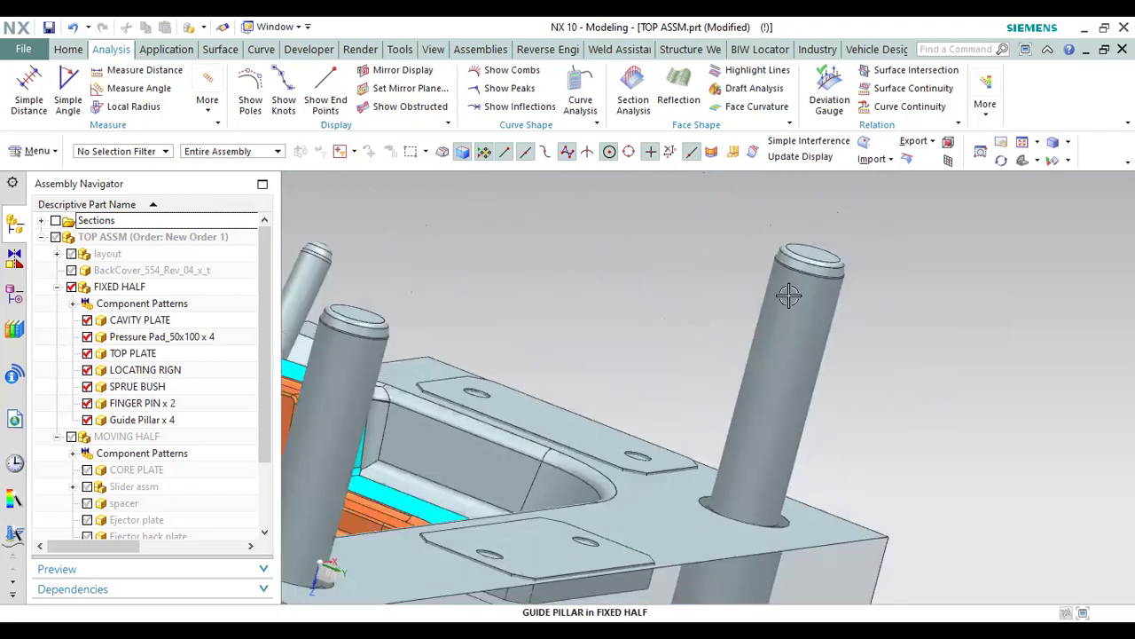
scroll(817, 312, up, 1)
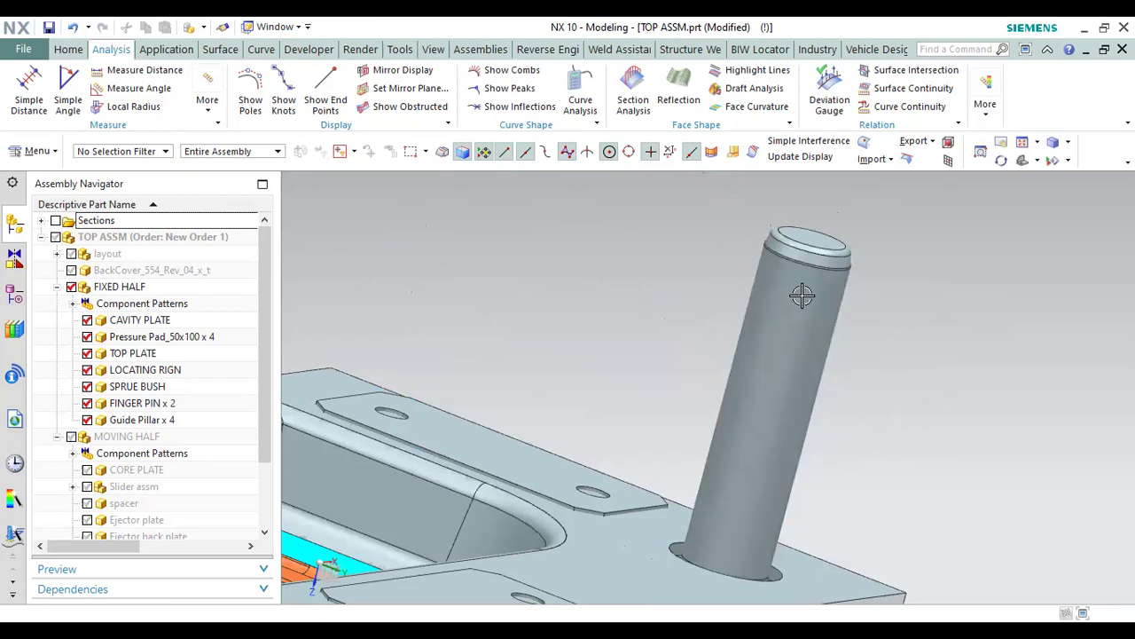
scroll(803, 295, down, 3)
middle_drag(781, 282, 770, 363)
scroll(770, 363, up, 5)
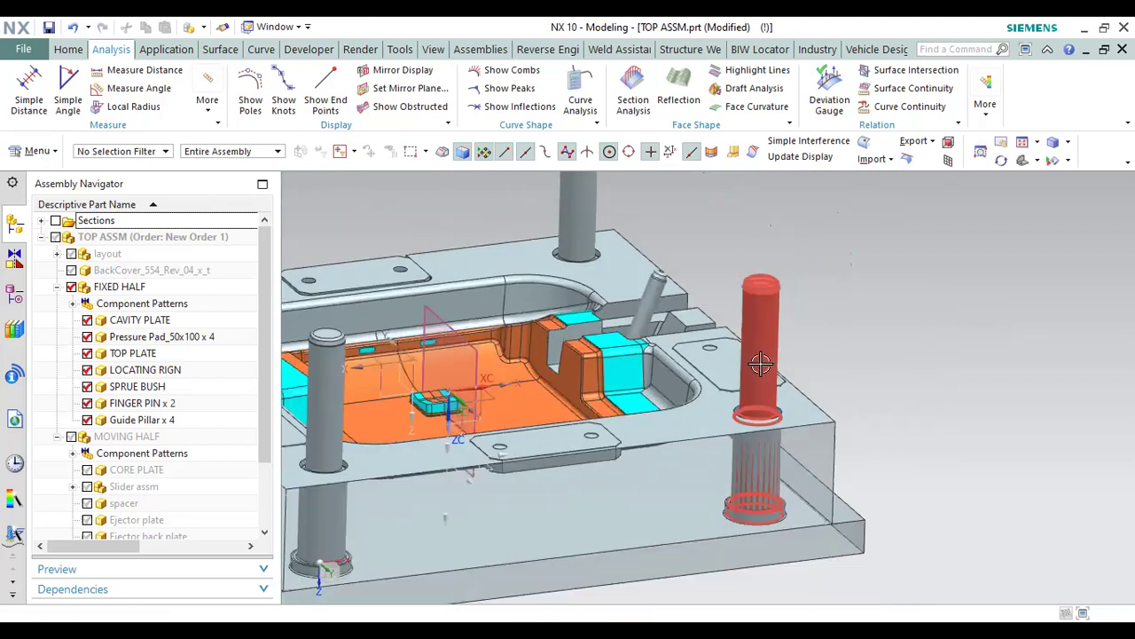
middle_drag(823, 319, 915, 291)
scroll(874, 274, down, 3)
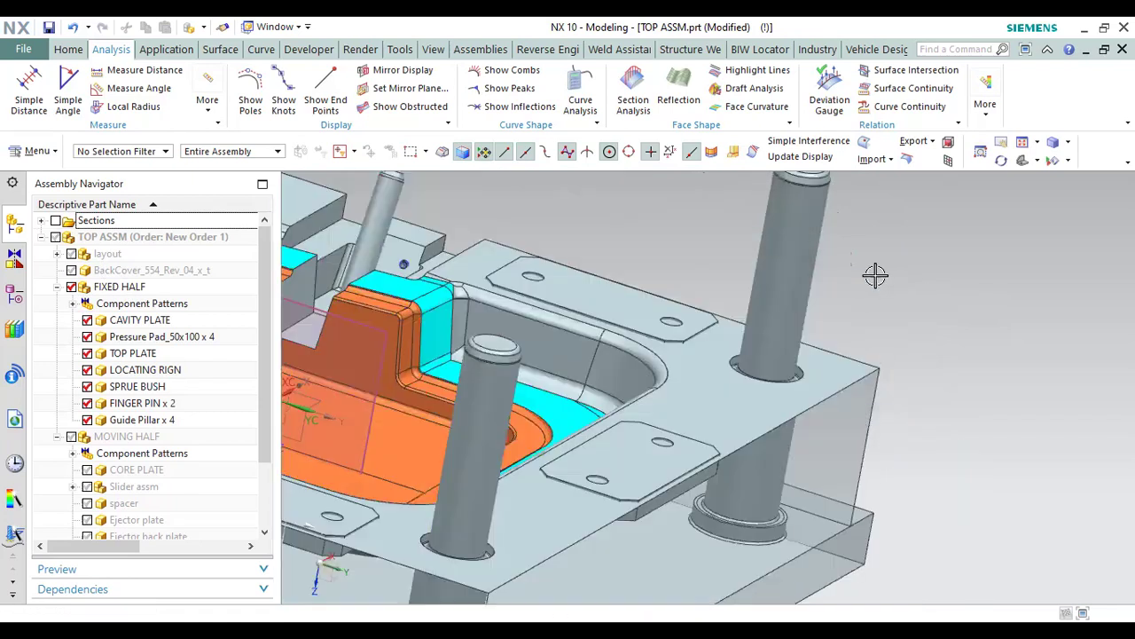
scroll(818, 359, up, 4)
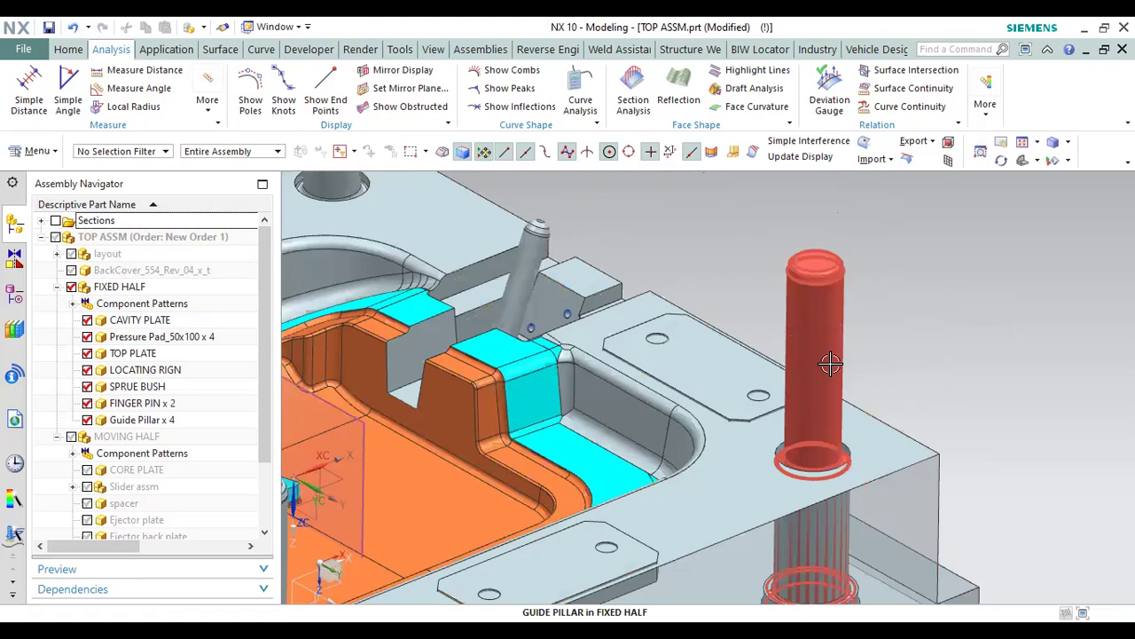
scroll(843, 365, up, 2)
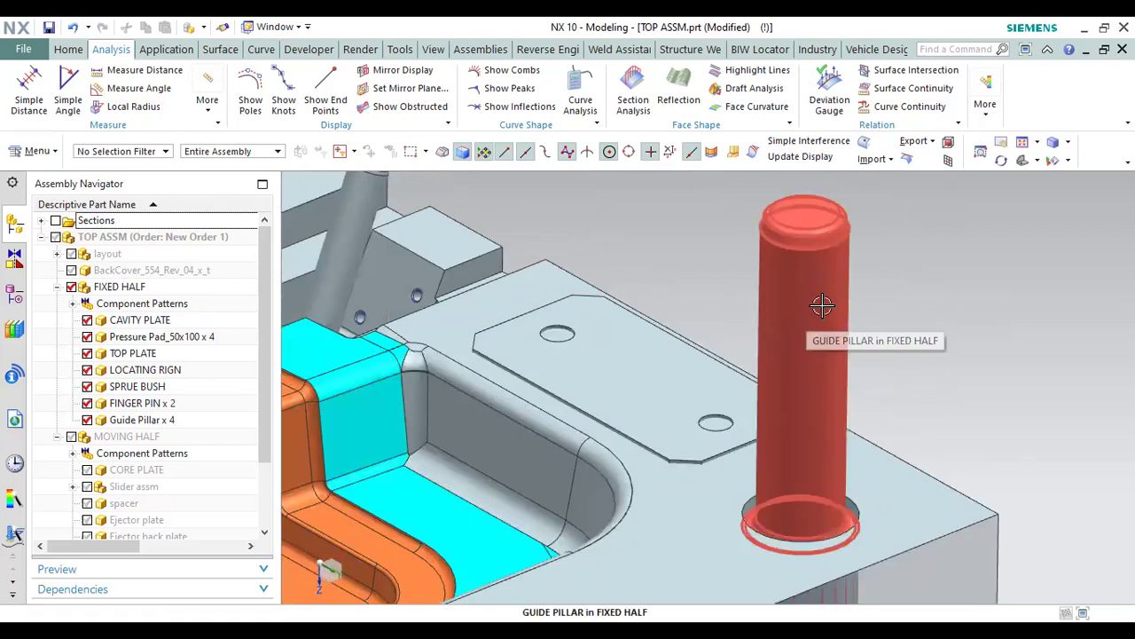
scroll(825, 303, down, 2)
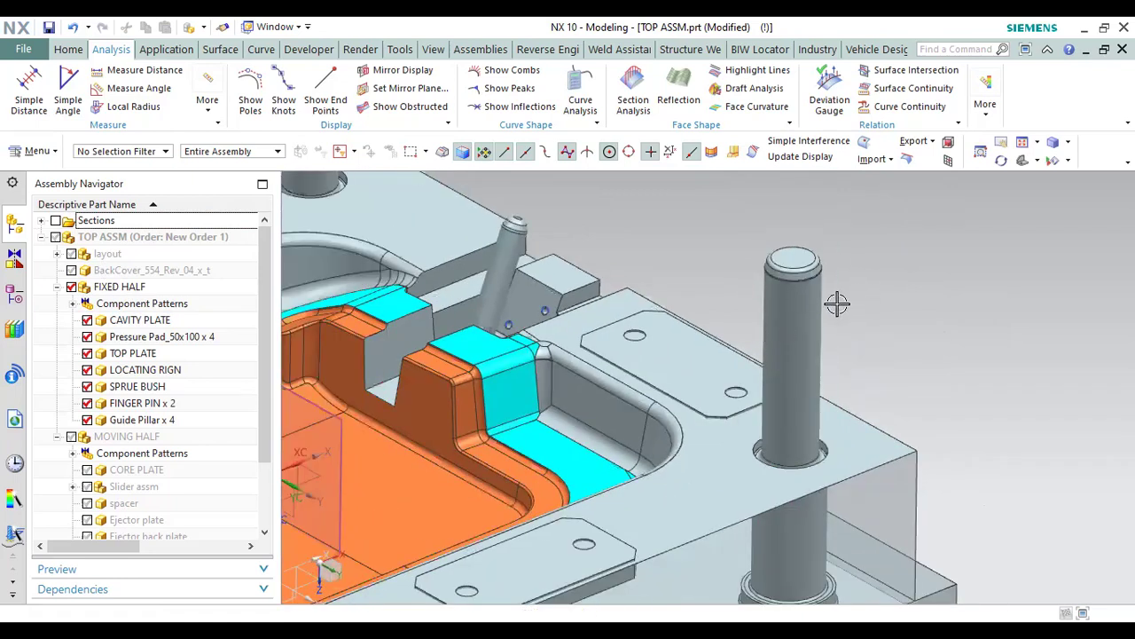
Examine how a corner guide pillar passes through the cavity plate hole and how its head seats below
scroll(819, 307, up, 2)
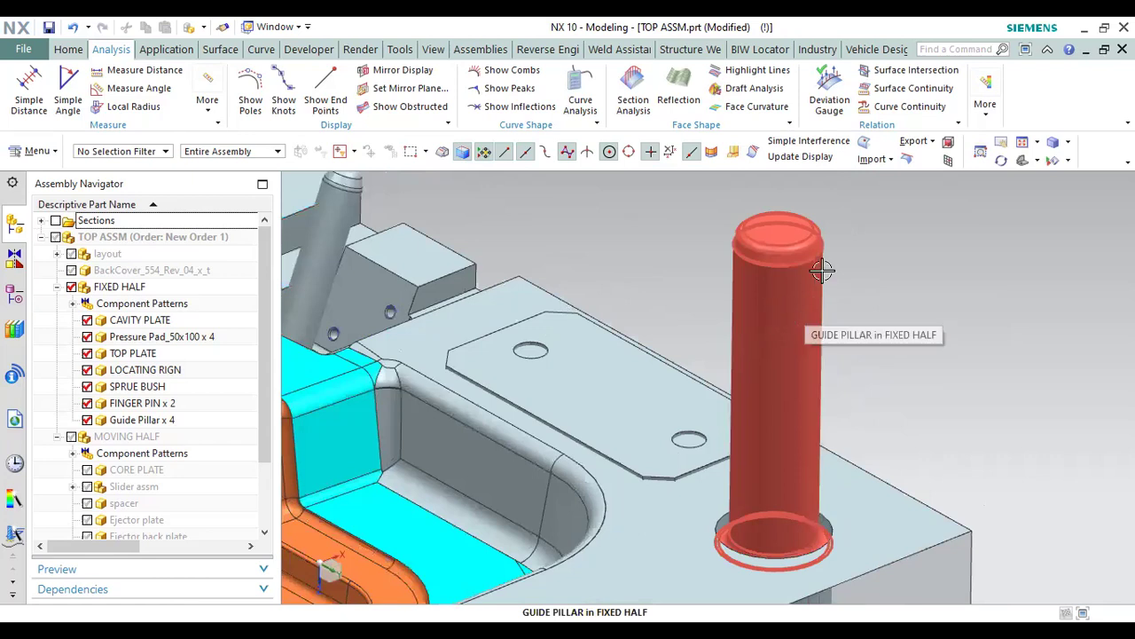
scroll(818, 312, down, 2)
scroll(816, 382, up, 5)
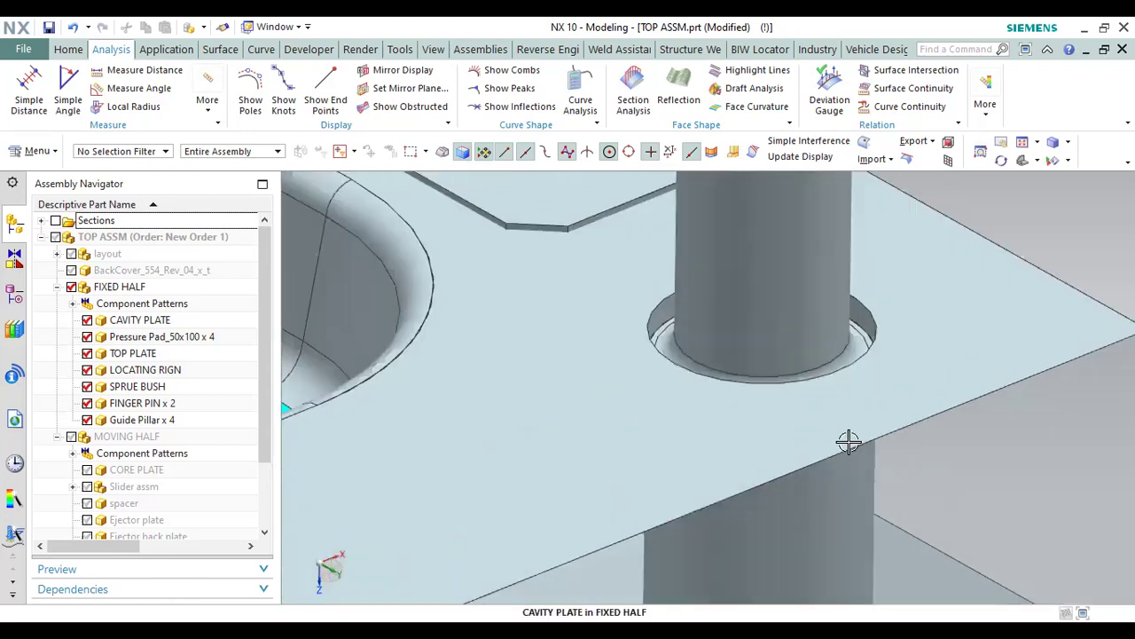
scroll(857, 327, down, 3)
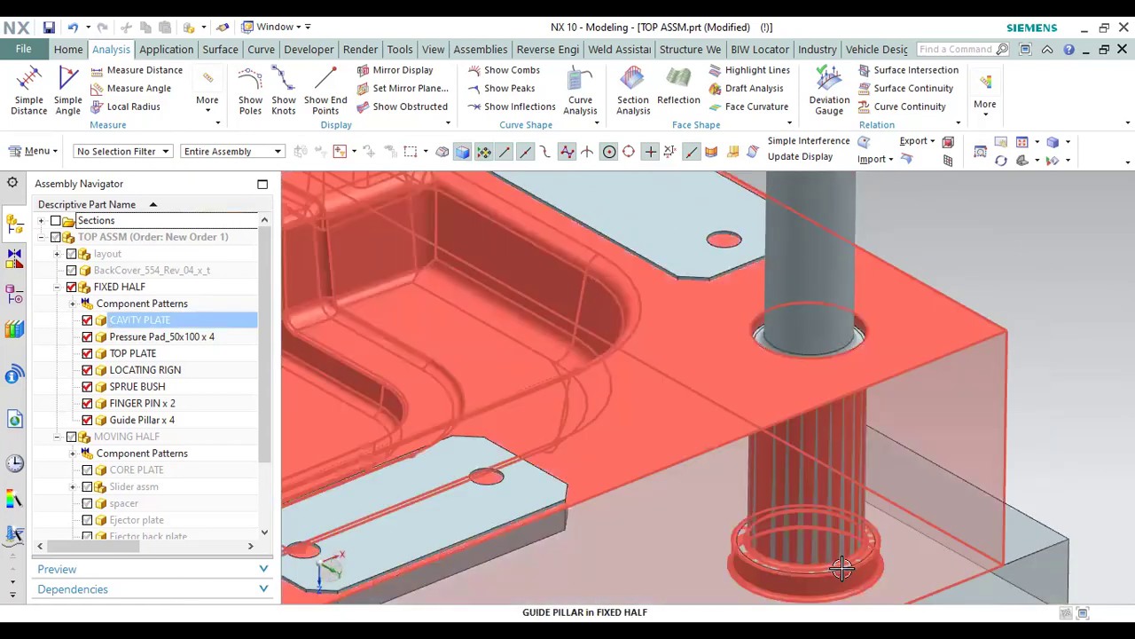
scroll(815, 541, up, 1)
scroll(882, 369, down, 4)
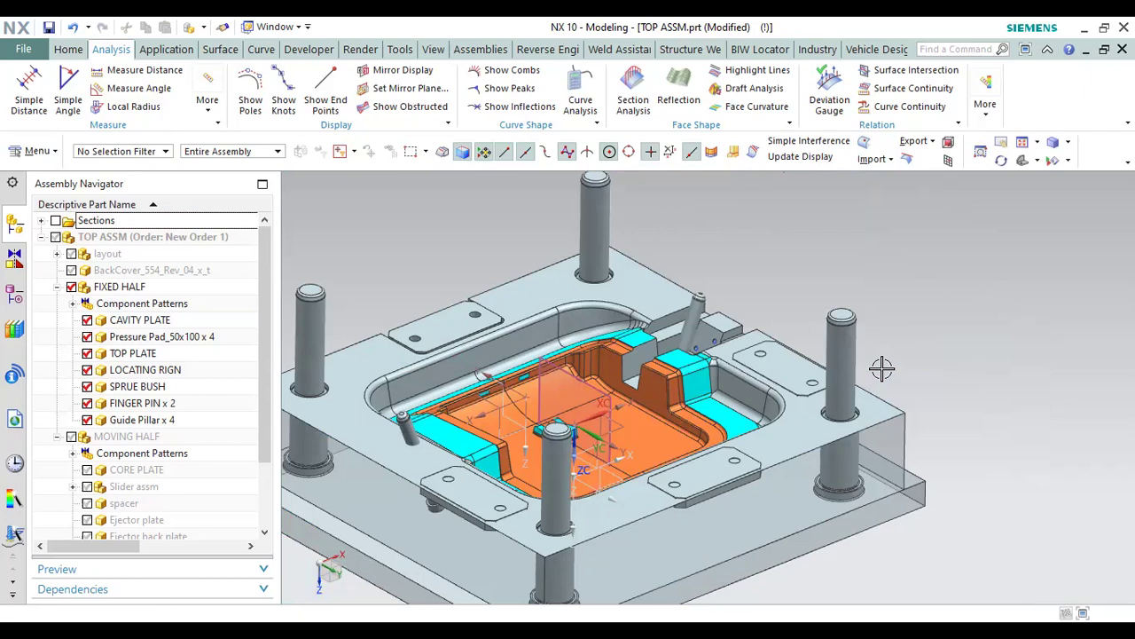
Compare the corner guide pillar's projecting length and tip with the other guide pillars and the finger pins
scroll(883, 368, up, 3)
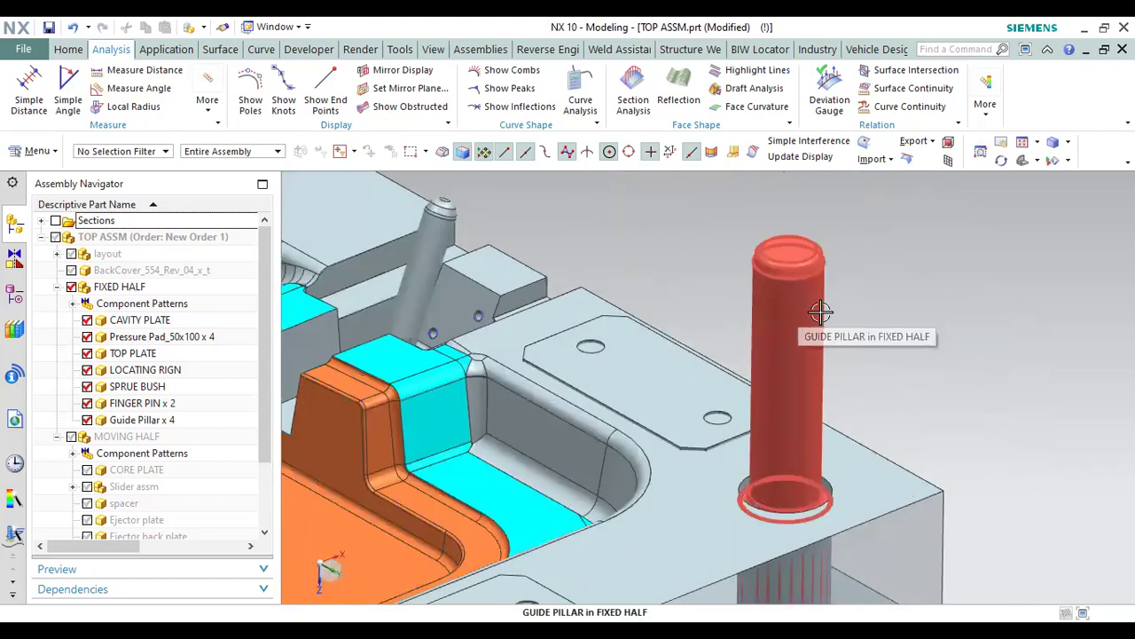
scroll(801, 348, down, 3)
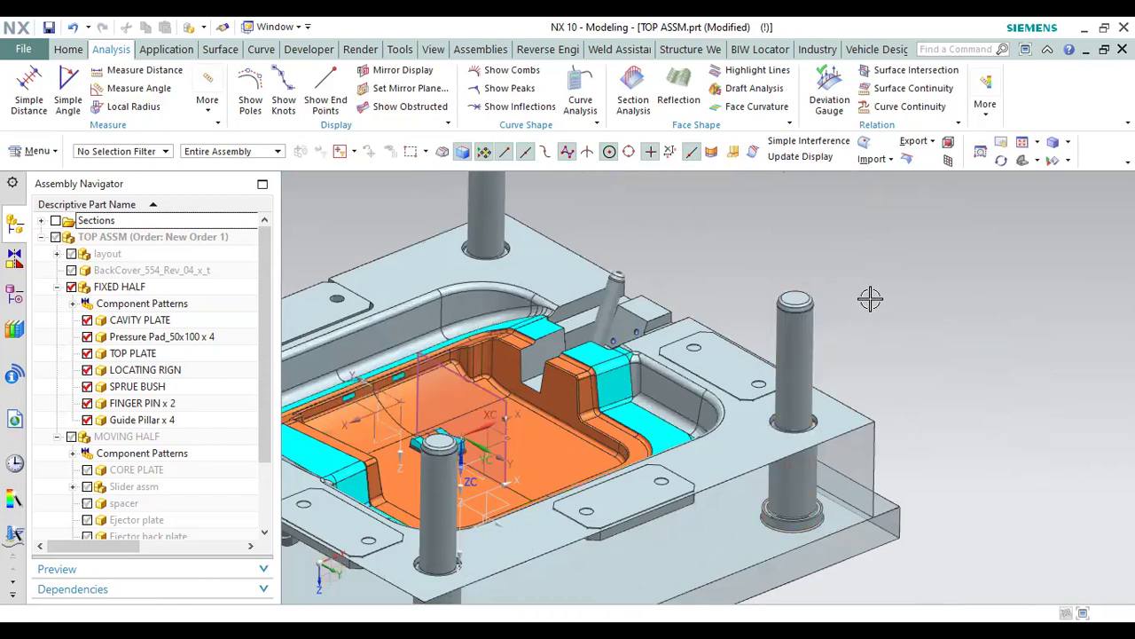
scroll(814, 348, up, 2)
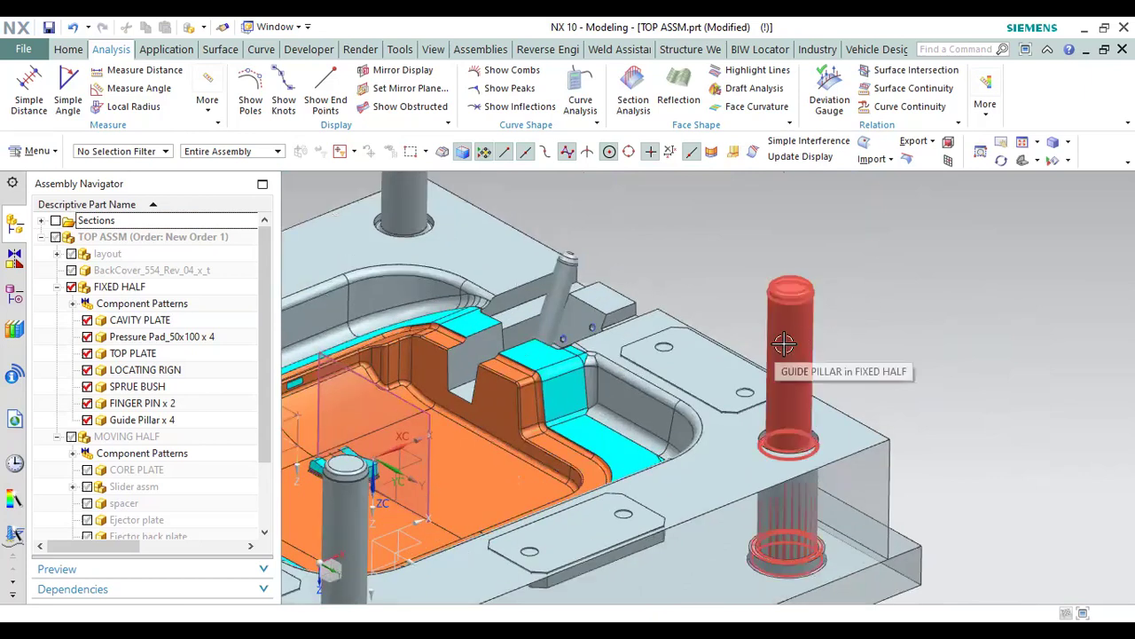
scroll(799, 331, up, 1)
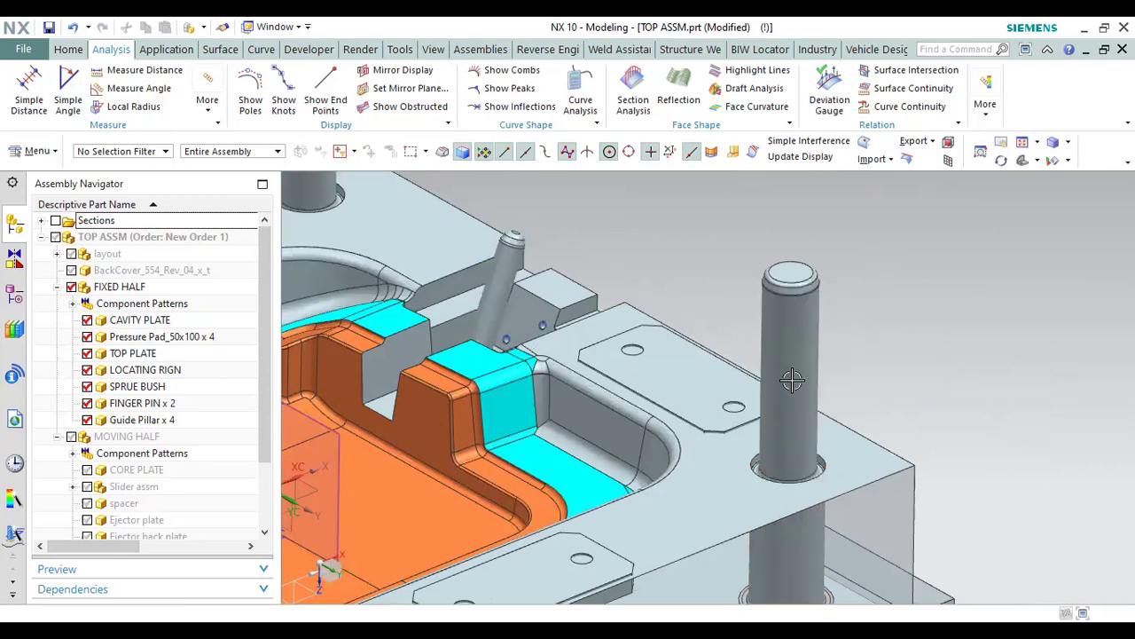
scroll(792, 380, down, 3)
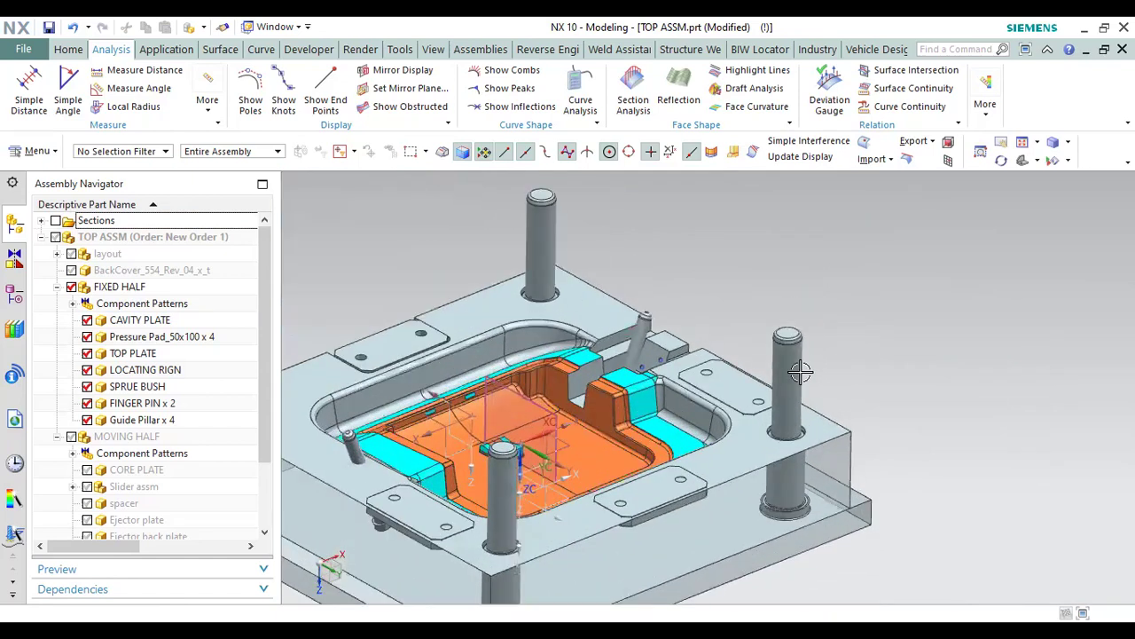
scroll(786, 330, down, 1)
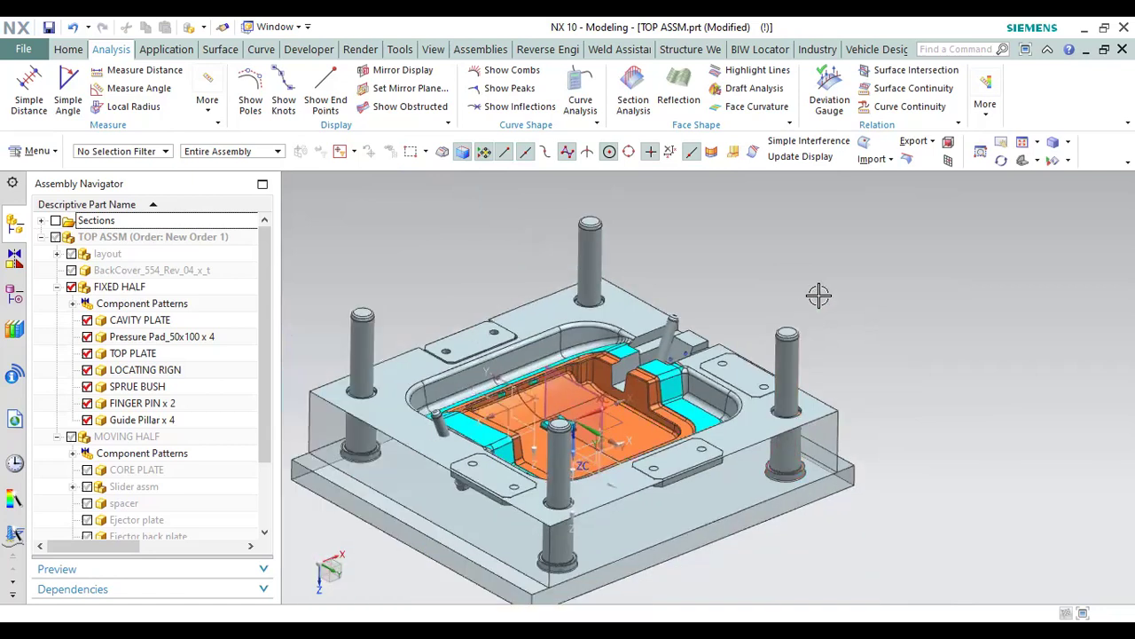
scroll(797, 358, up, 3)
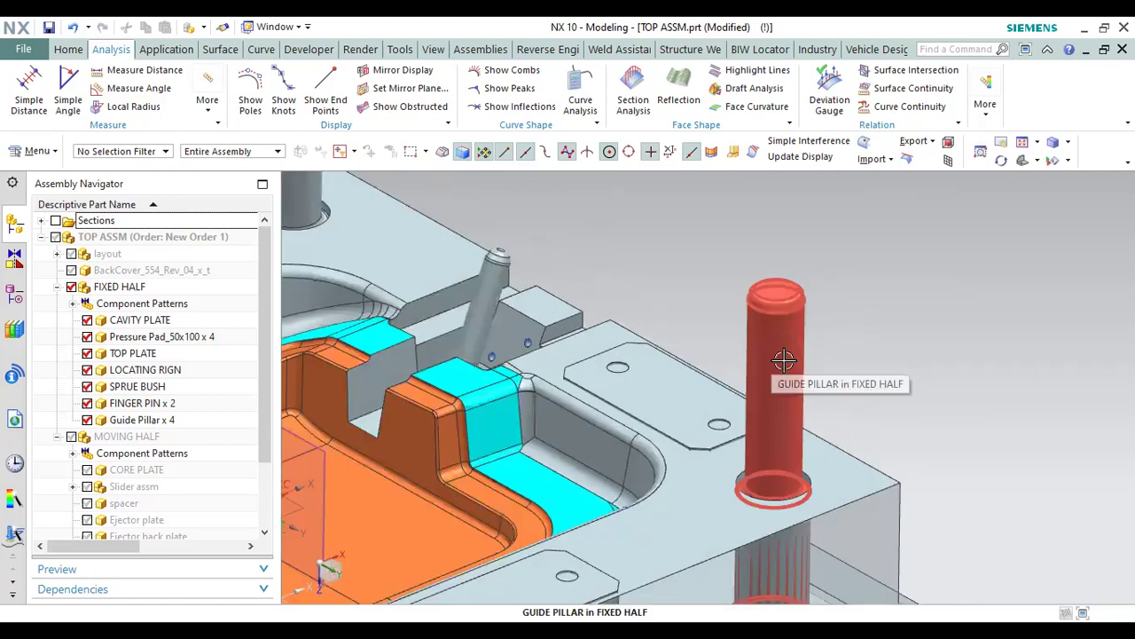
scroll(763, 434, down, 4)
scroll(761, 241, up, 3)
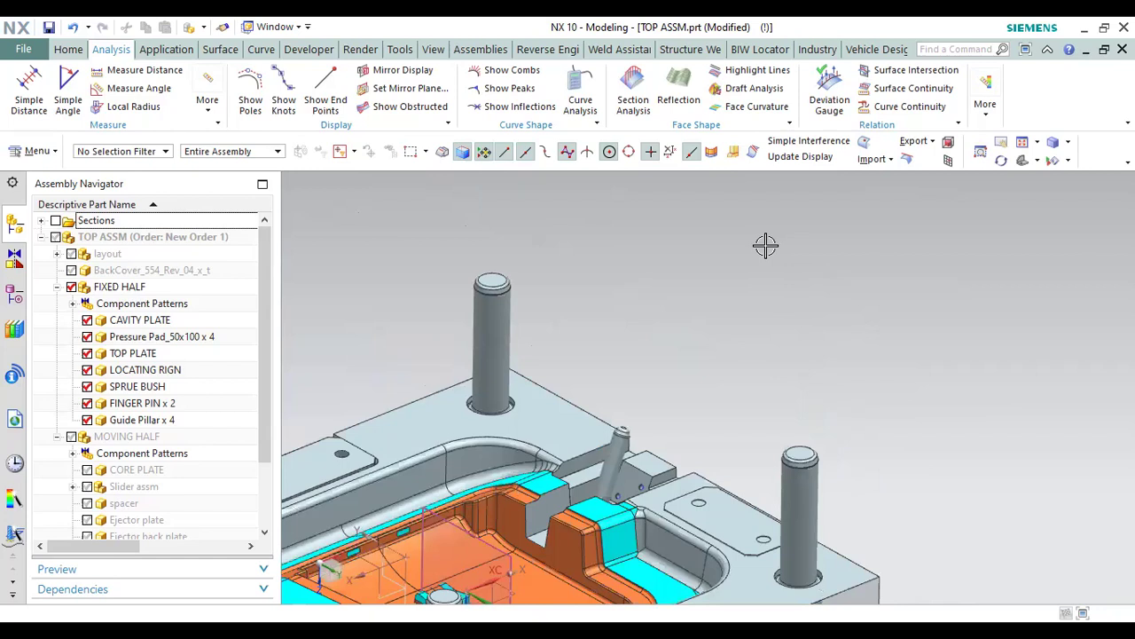
scroll(781, 256, down, 3)
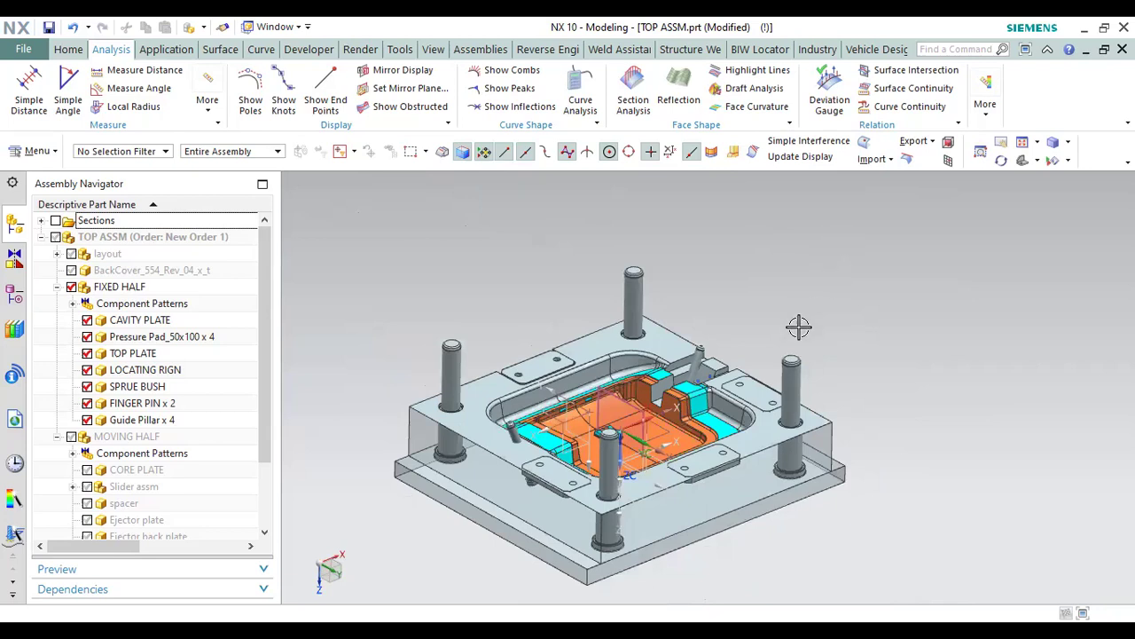
scroll(603, 364, up, 3)
scroll(532, 476, down, 3)
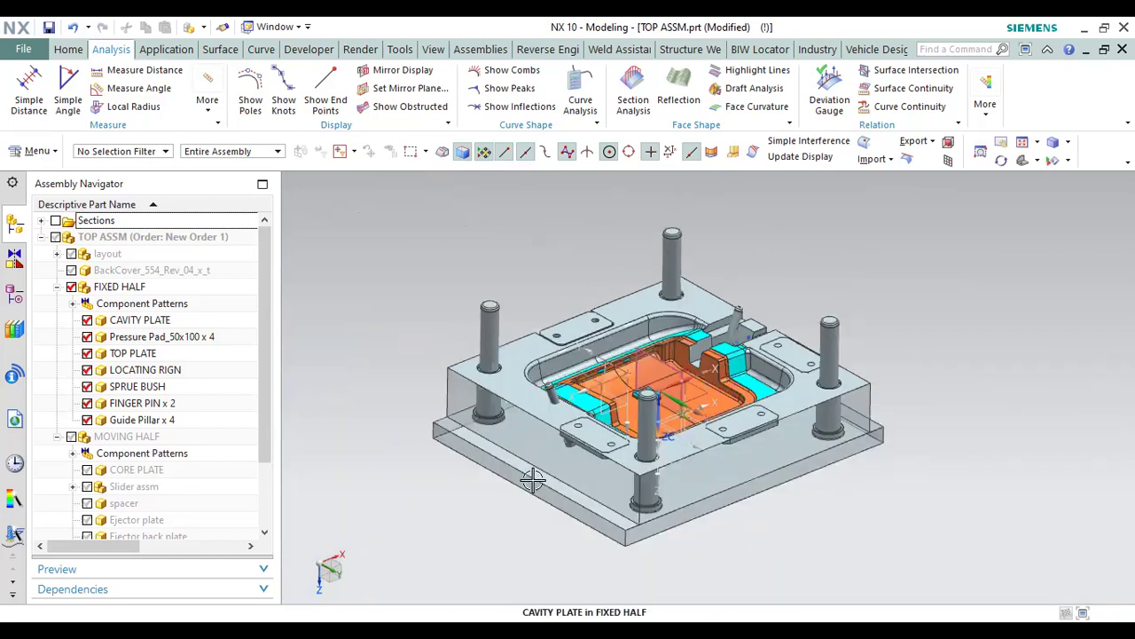
Inspect the CAVITY PLATE and TOP PLATE around the guide pillar heads in the fixed half
scroll(536, 445, up, 3)
click(497, 395)
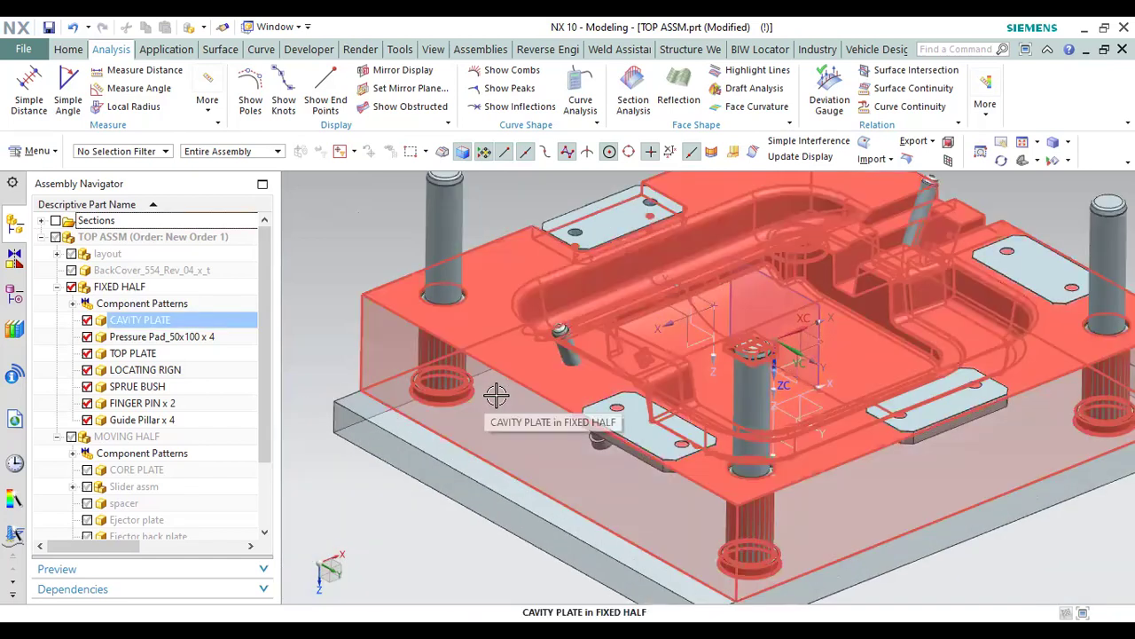
scroll(496, 396, down, 2)
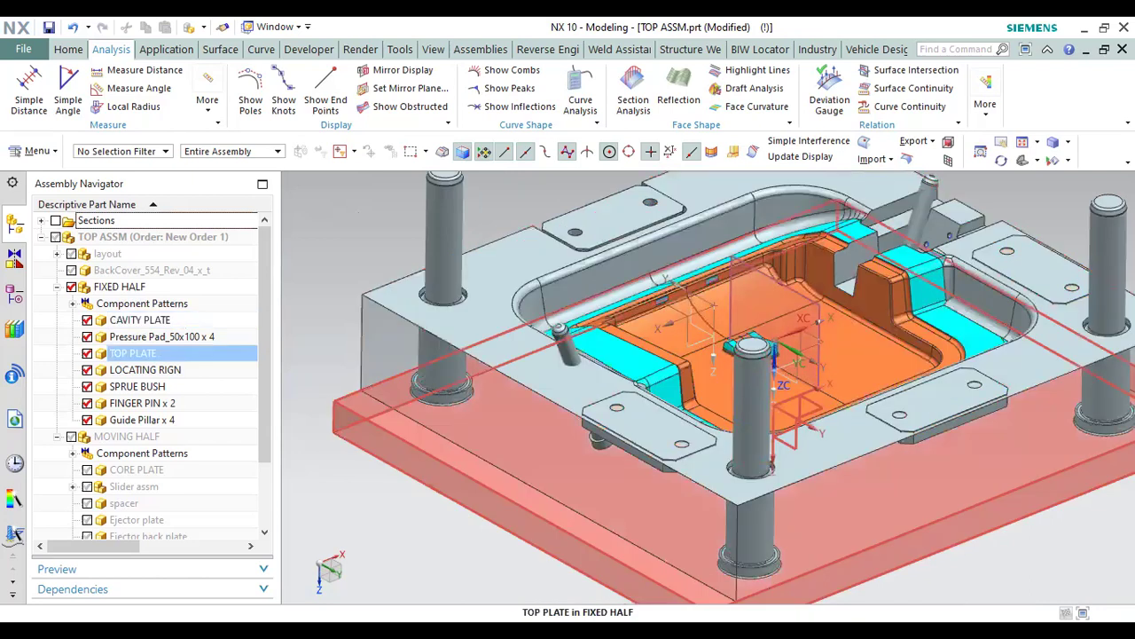
scroll(517, 355, down, 1)
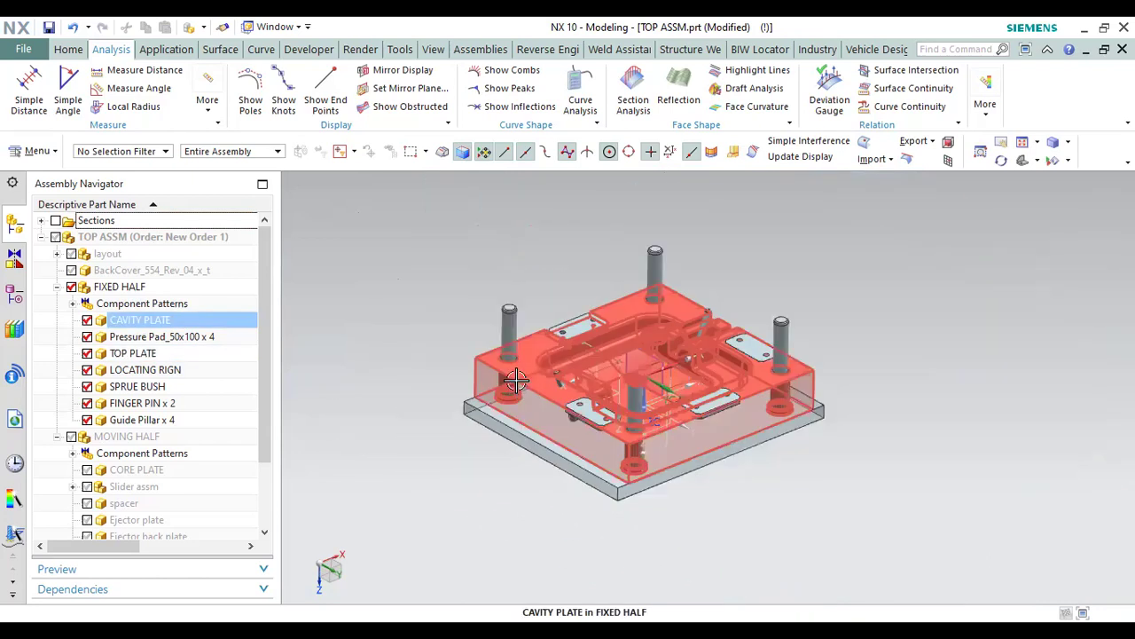
scroll(510, 382, up, 2)
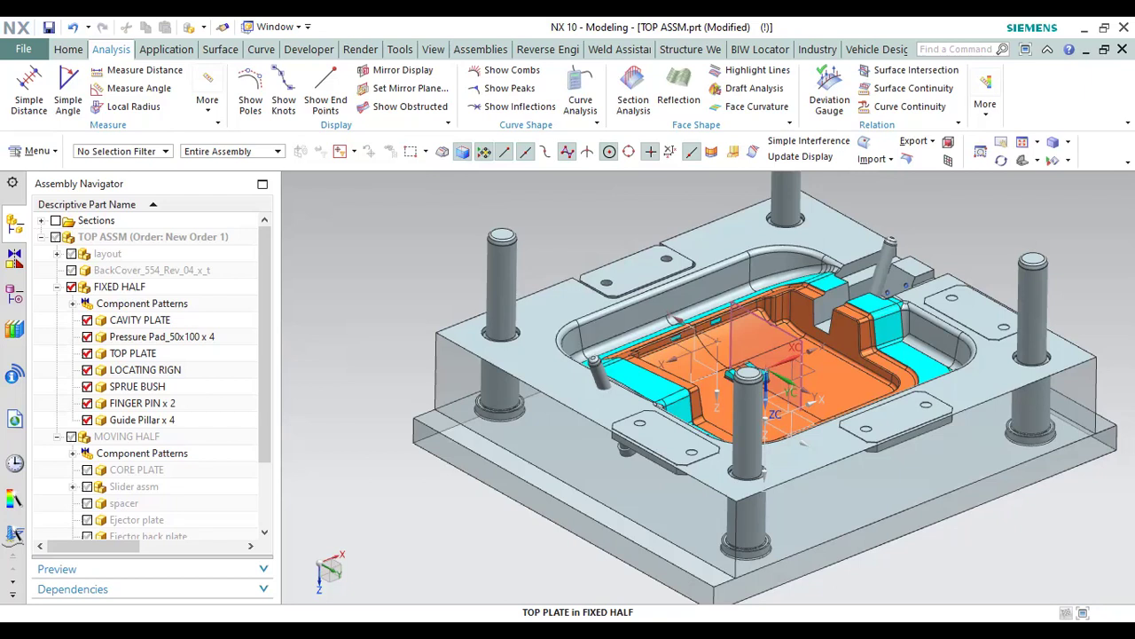
scroll(453, 306, up, 2)
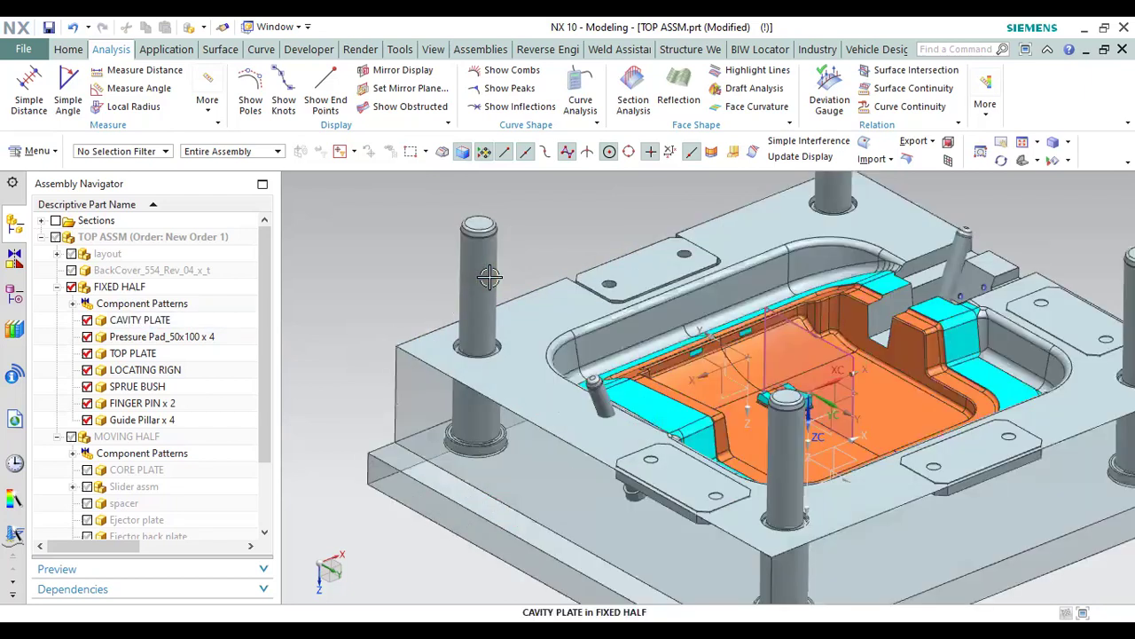
scroll(489, 278, down, 3)
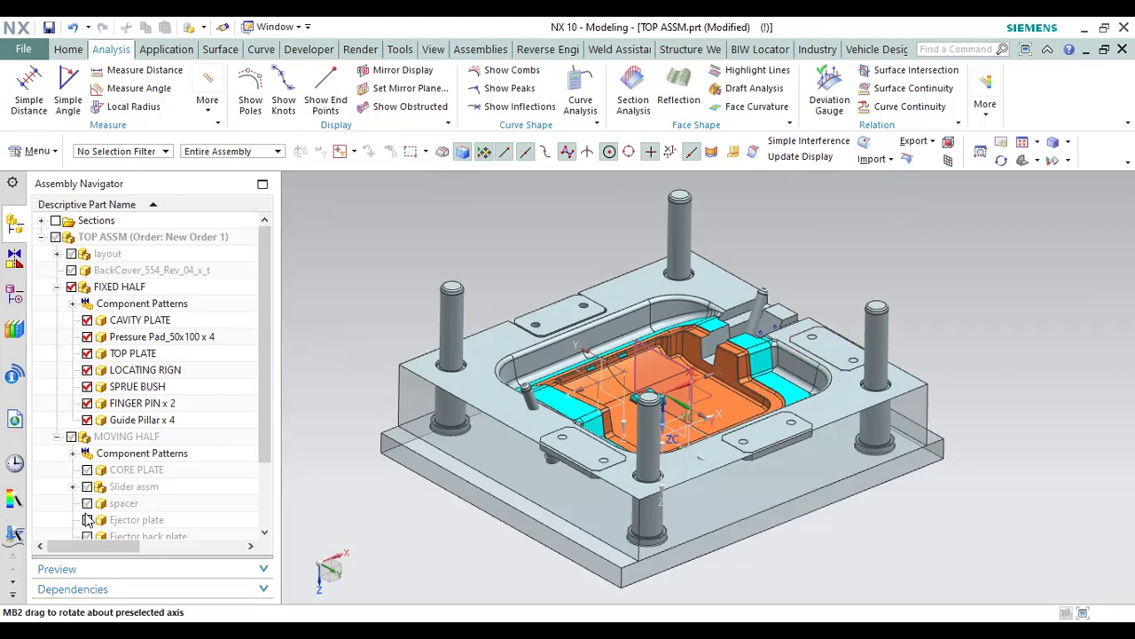
Show the MOVING HALF with the FIXED HALF and examine the closed mould in a fitted front view
click(71, 436)
middle_drag(612, 346, 553, 467)
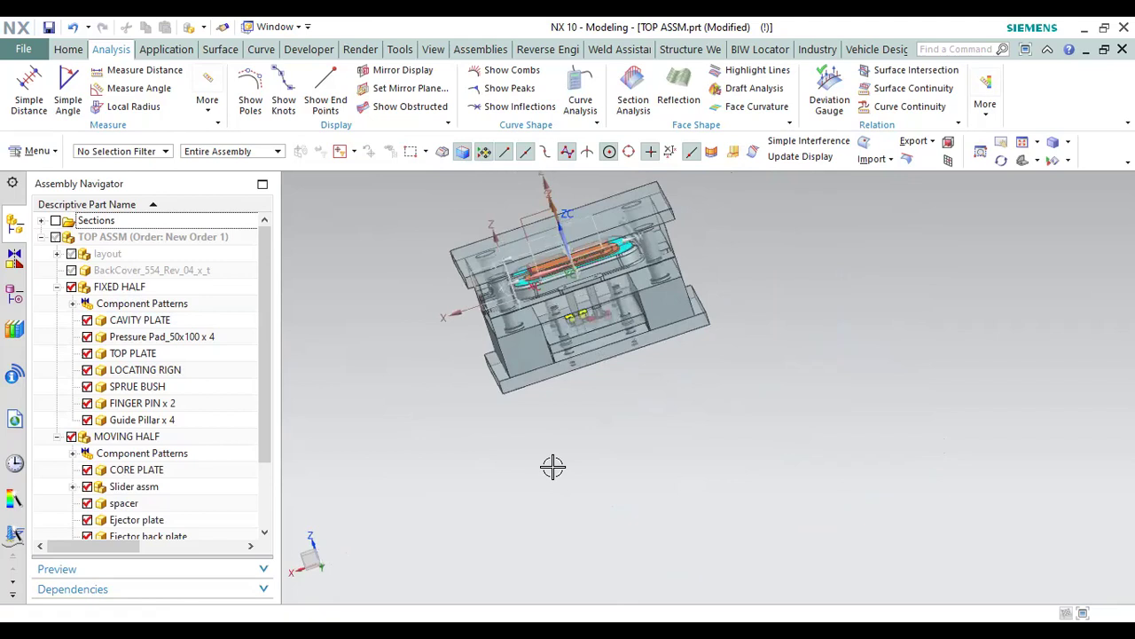
key(ctrl+alt+f)
key(ctrl+f)
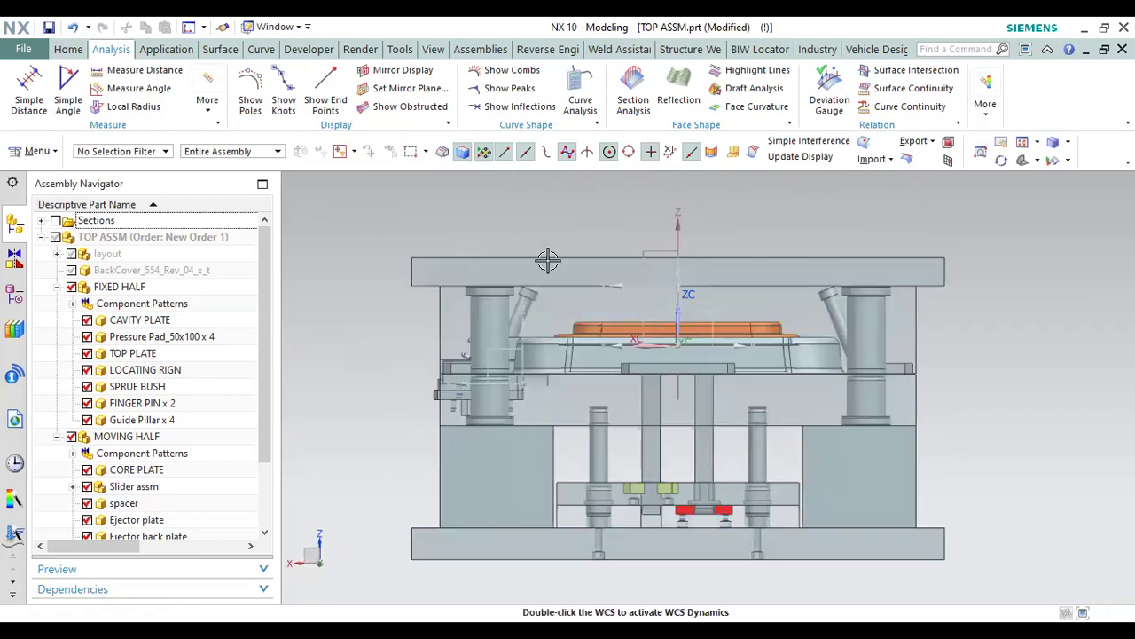
right_click(976, 163)
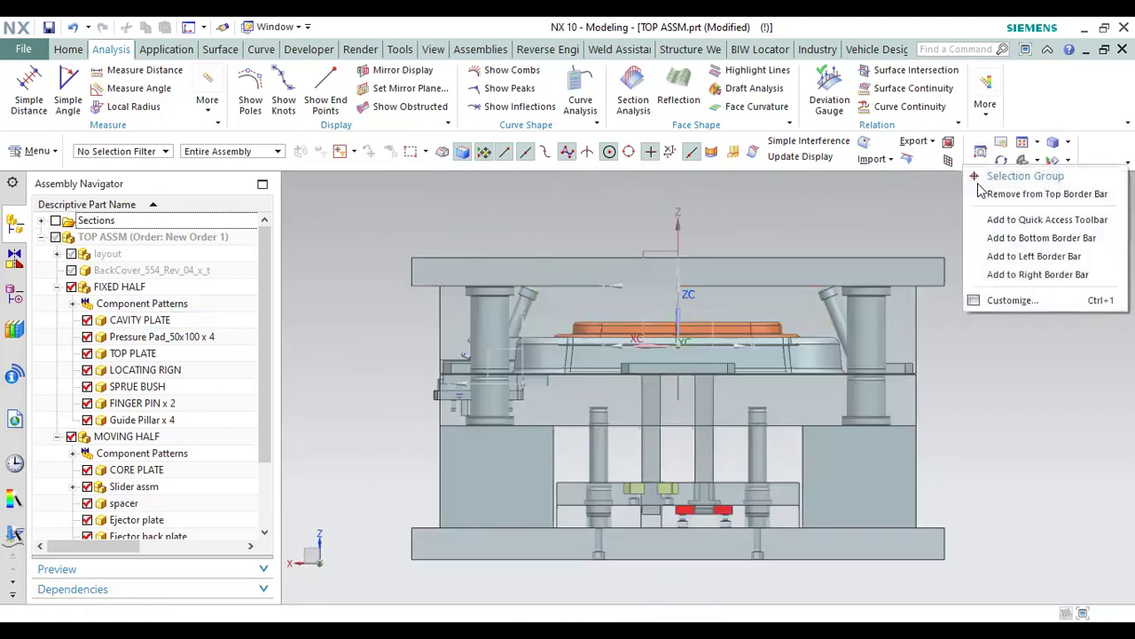
click(941, 231)
key(ctrl+f)
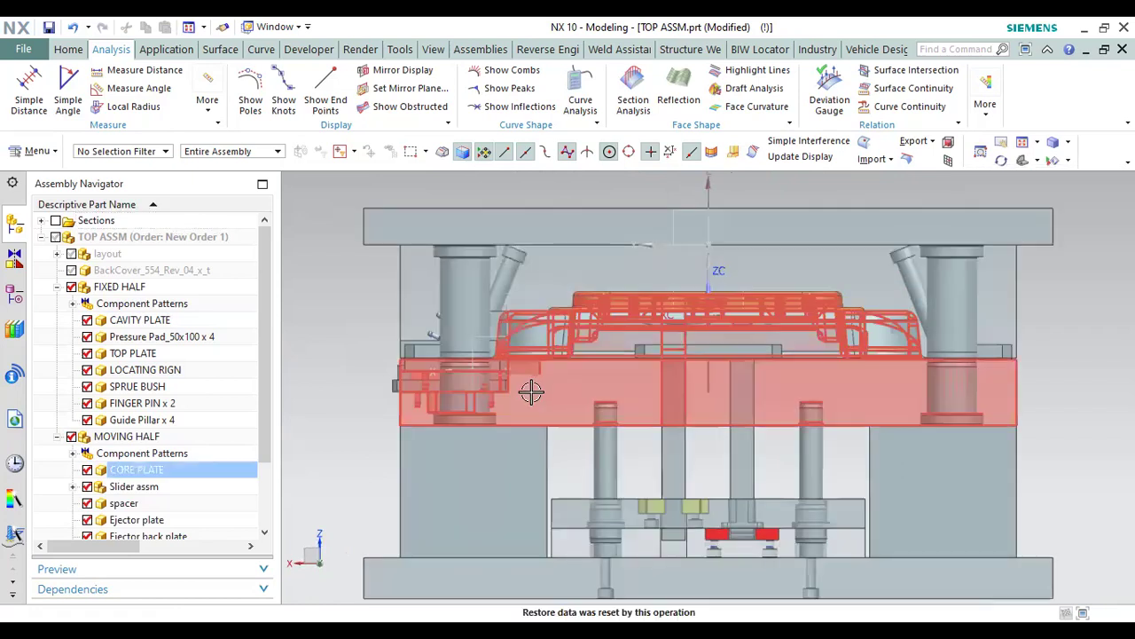
scroll(531, 392, down, 3)
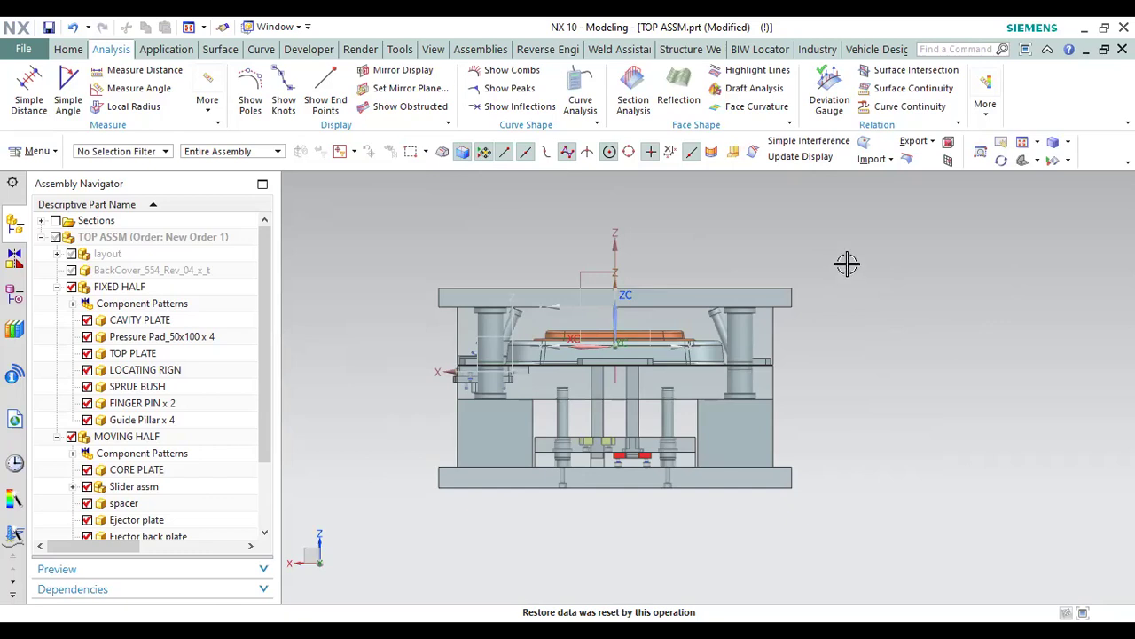
scroll(546, 352, up, 2)
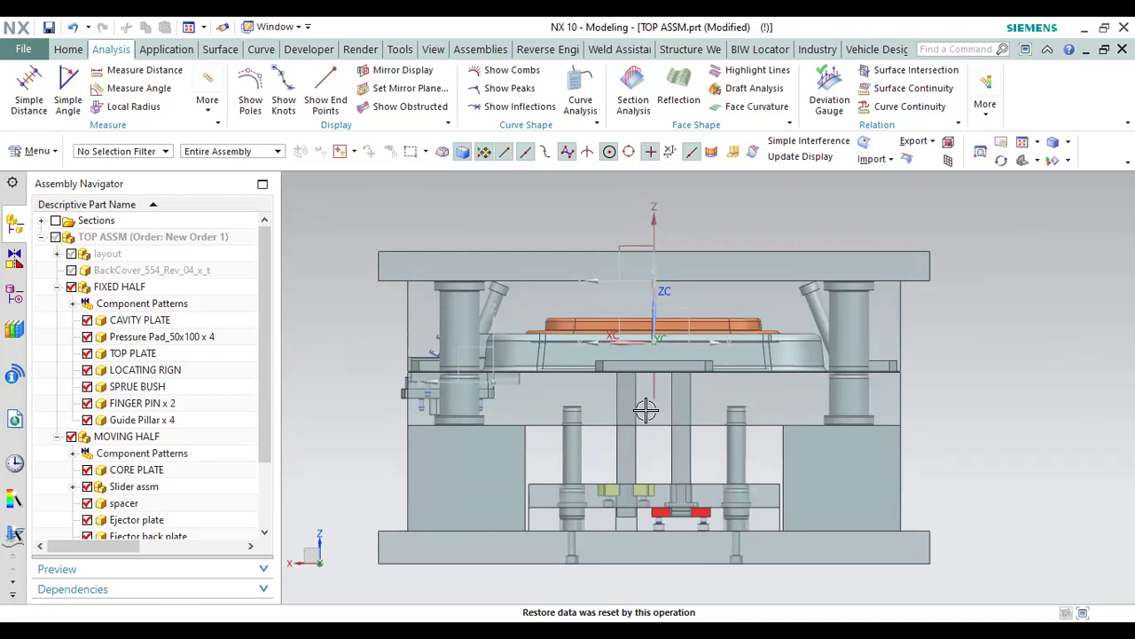
scroll(647, 411, down, 1)
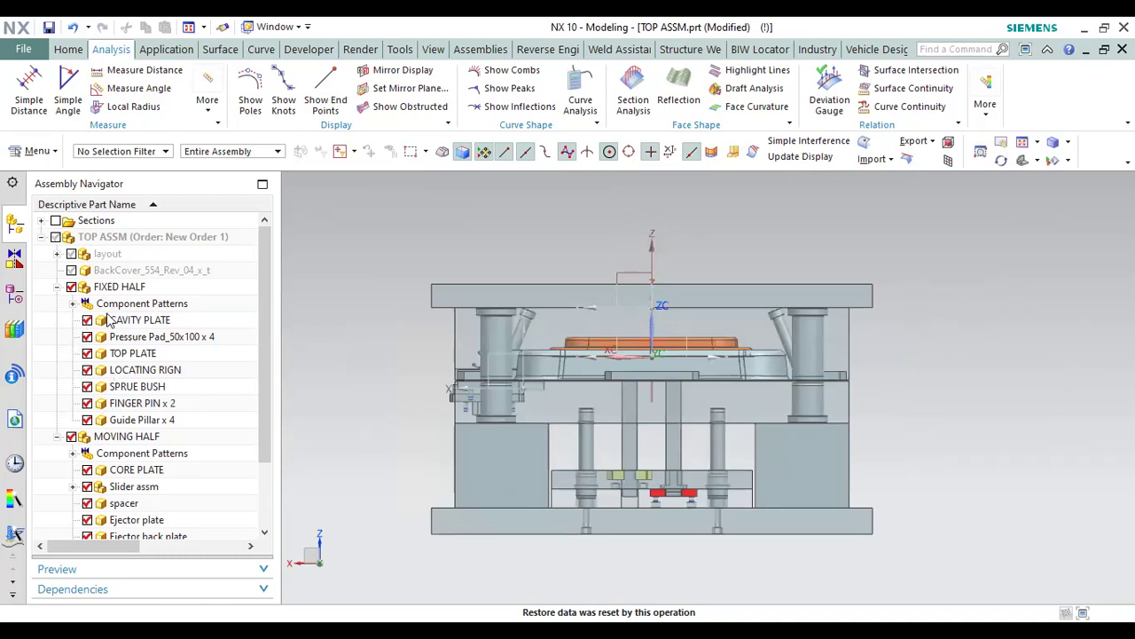
Hide the FIXED HALF and view the corner guide bushes in the moving half from above
click(71, 286)
middle_drag(446, 236, 408, 271)
scroll(465, 252, down, 2)
scroll(428, 329, up, 1)
scroll(505, 319, up, 1)
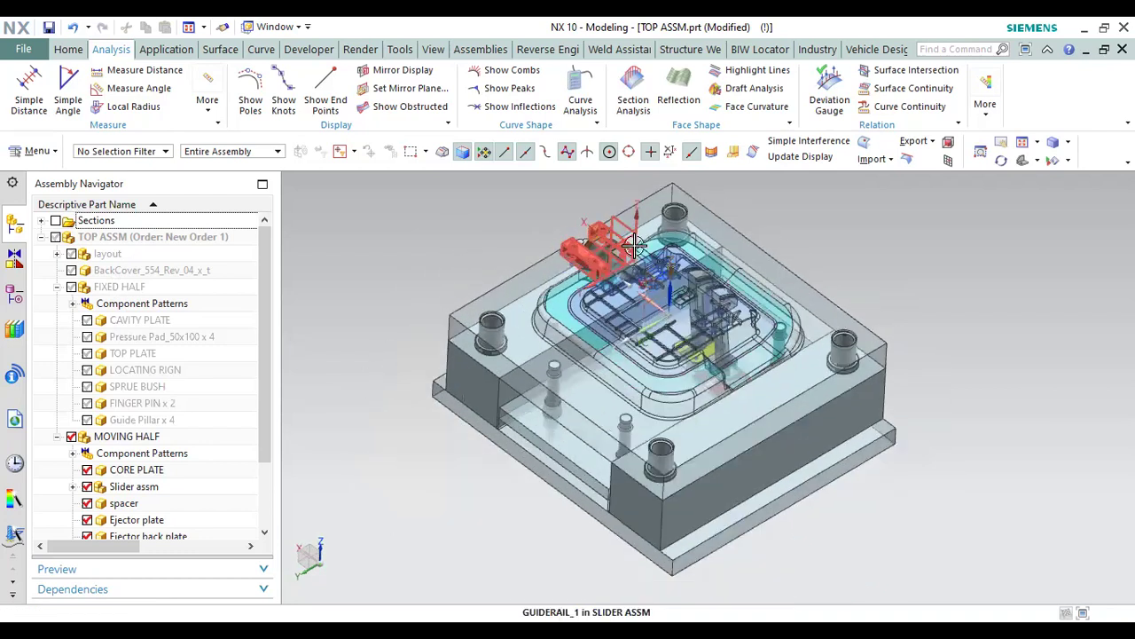
Show the FIXED HALF again, hide the MOVING HALF, and turn the assembly so the guide pillars point upward
click(71, 287)
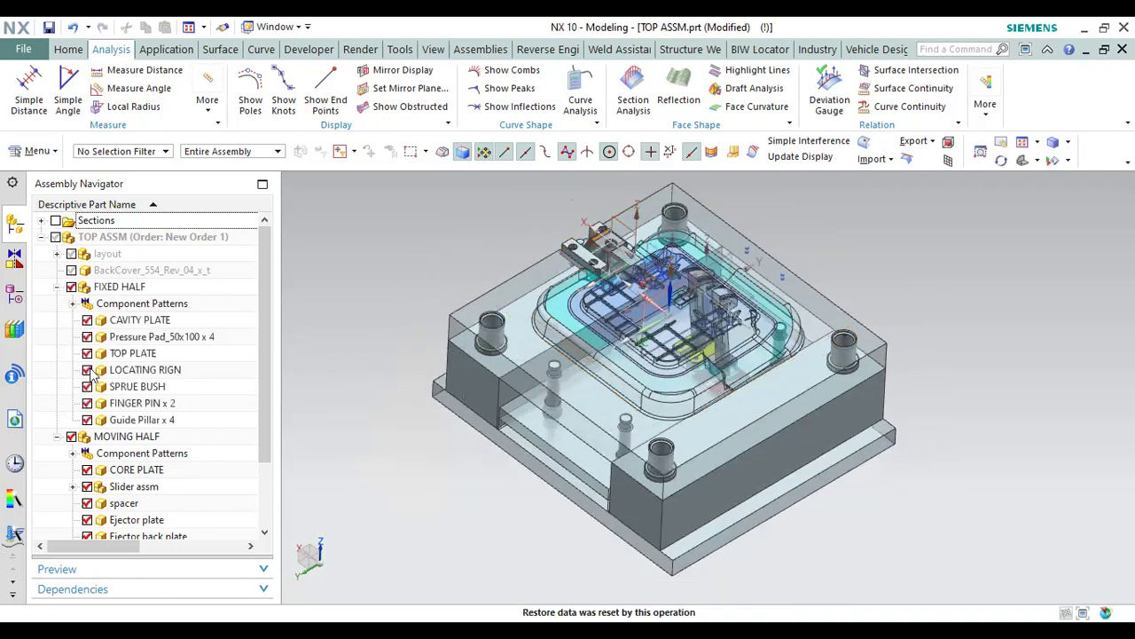
click(71, 436)
middle_drag(399, 395, 489, 246)
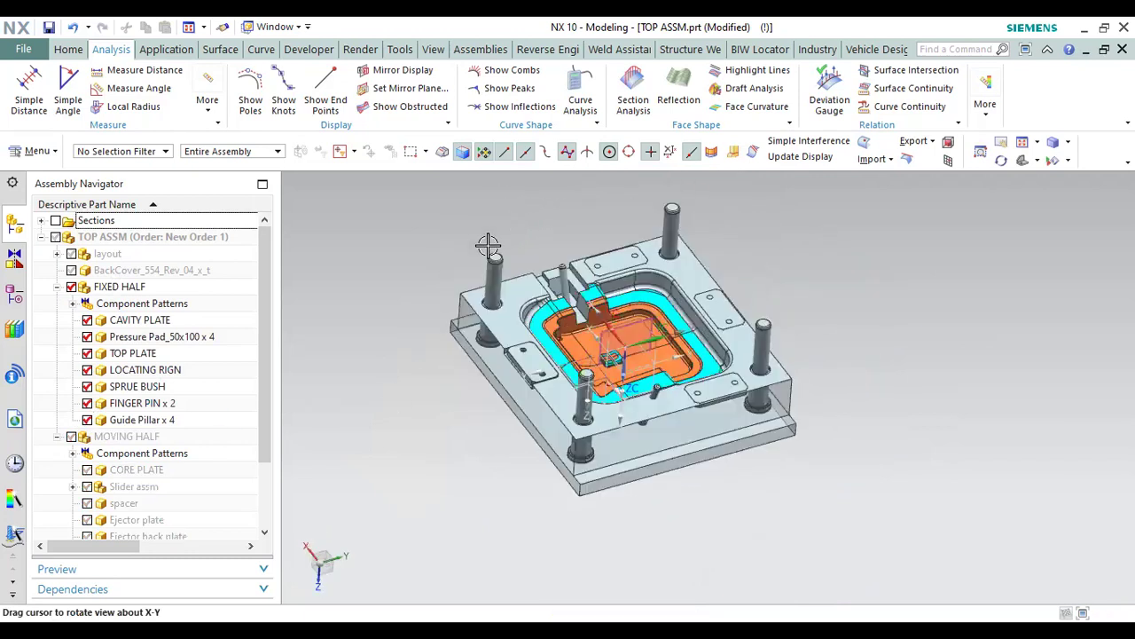
Examine the guide pillars on the fixed half, including a corner pillar's chamfered tip and shank
scroll(501, 282, up, 3)
scroll(449, 271, down, 3)
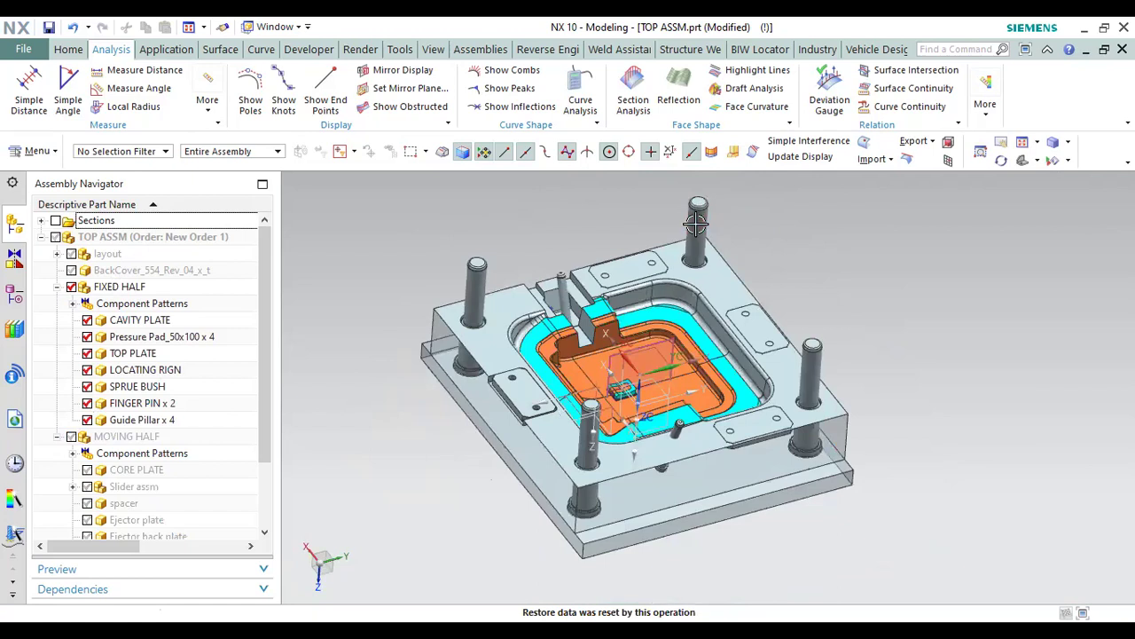
scroll(696, 213, down, 1)
middle_drag(844, 236, 837, 275)
scroll(849, 396, up, 5)
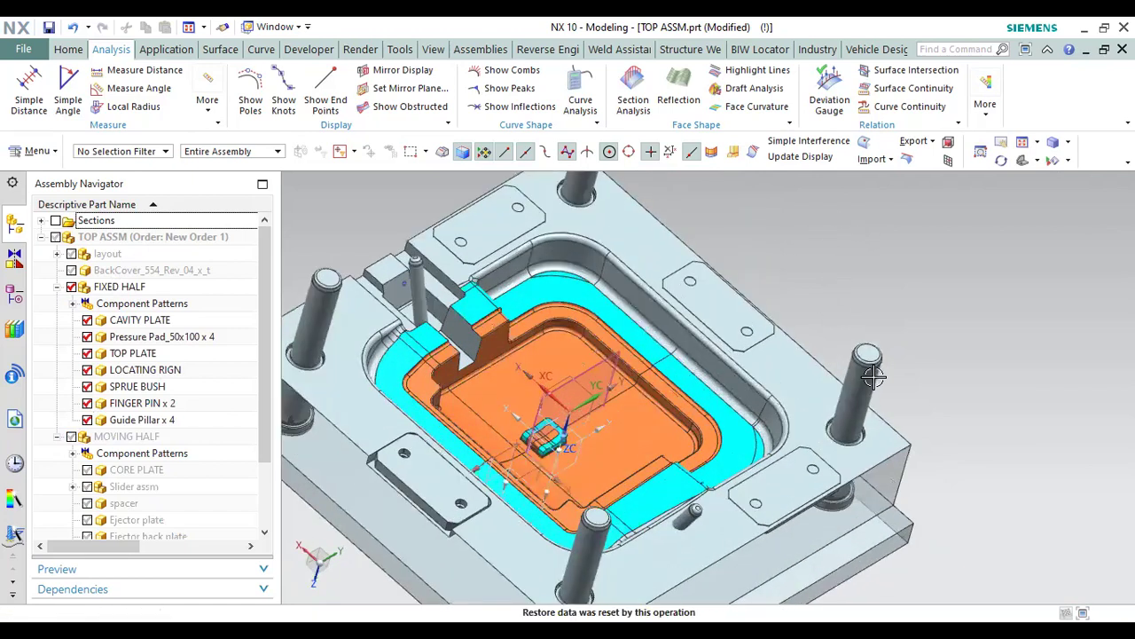
scroll(864, 385, up, 4)
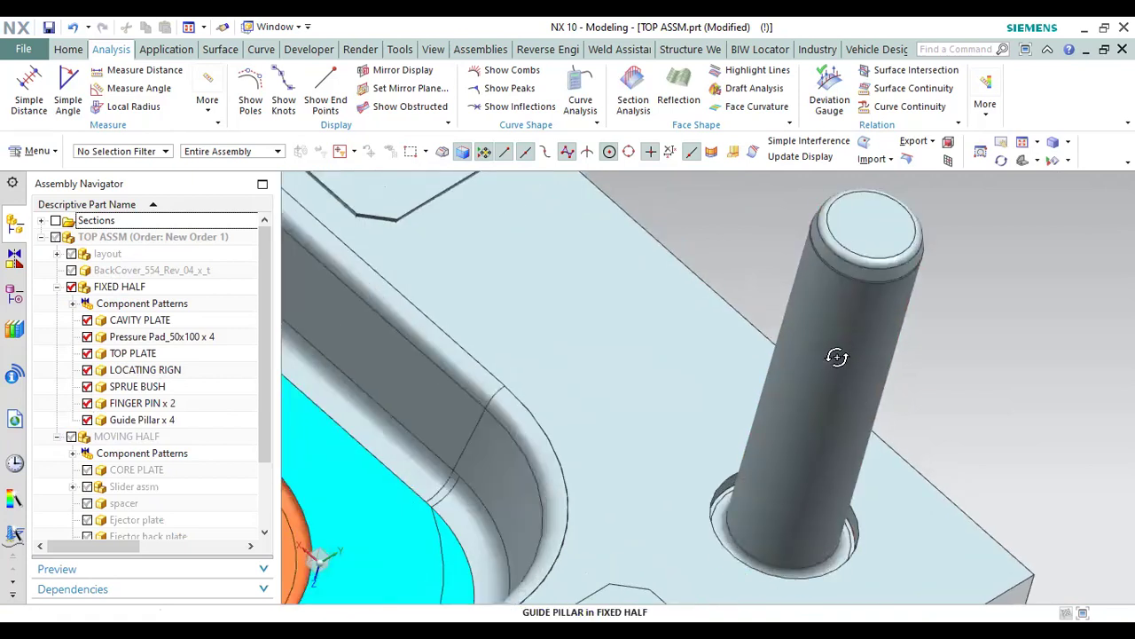
scroll(817, 347, up, 2)
Measure the shank diameter of a corner guide pillar on the fixed half
scroll(817, 346, down, 7)
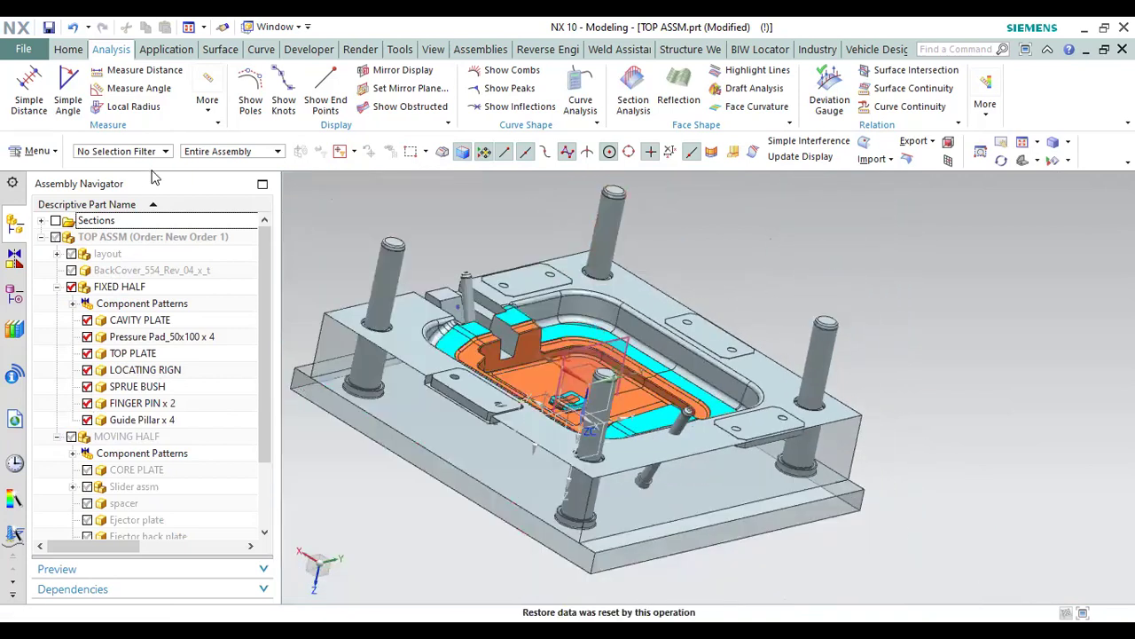
click(109, 71)
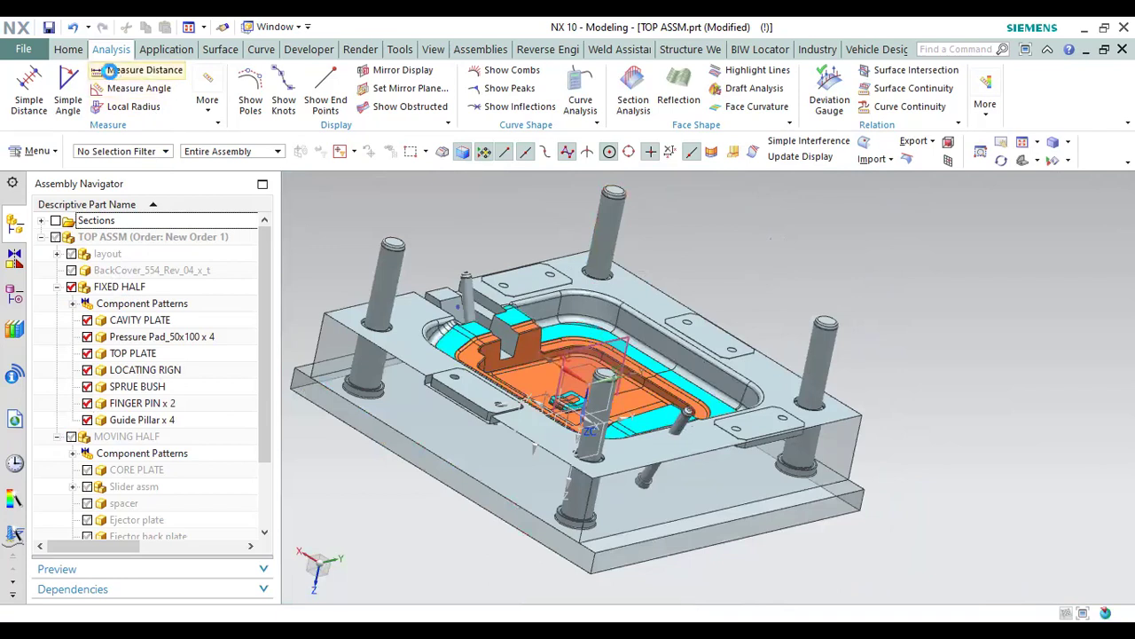
click(204, 230)
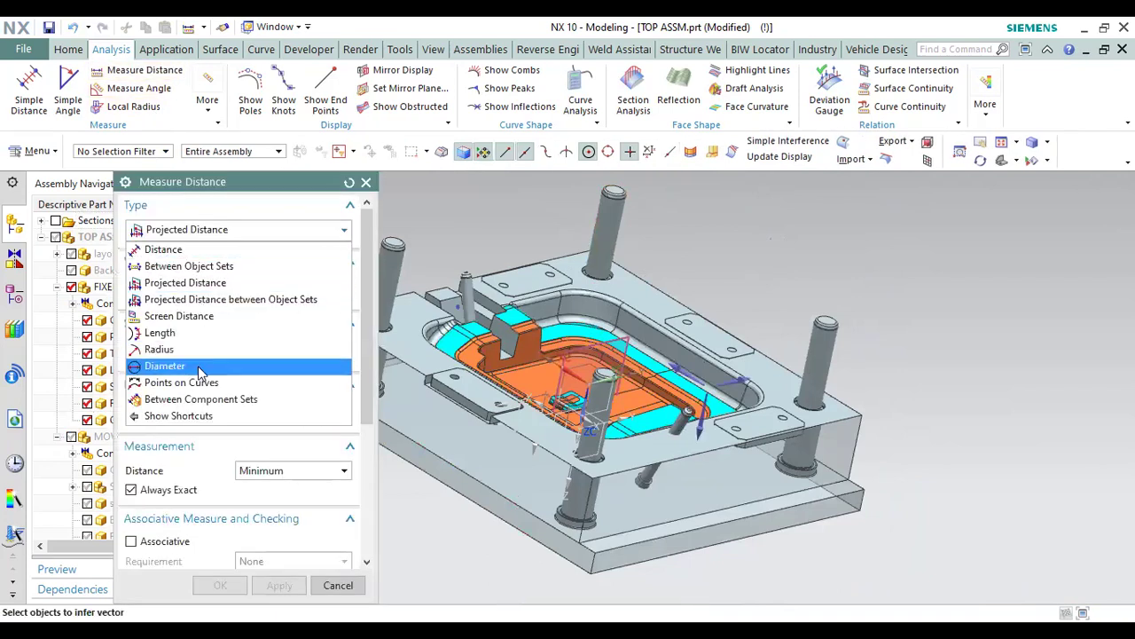
click(203, 365)
click(823, 348)
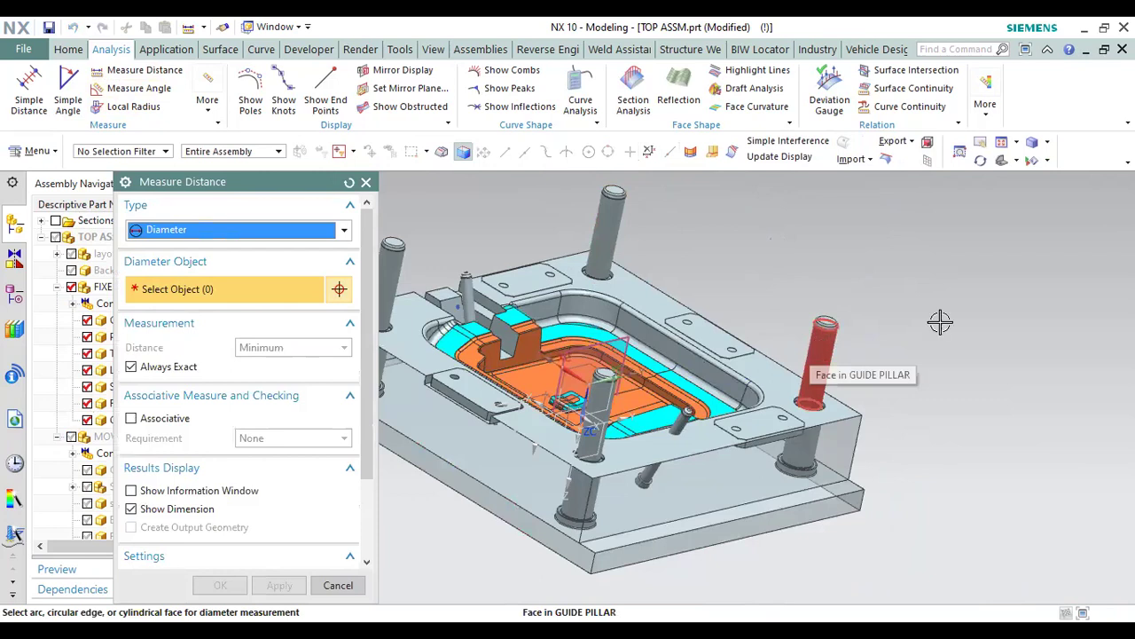
scroll(940, 322, up, 3)
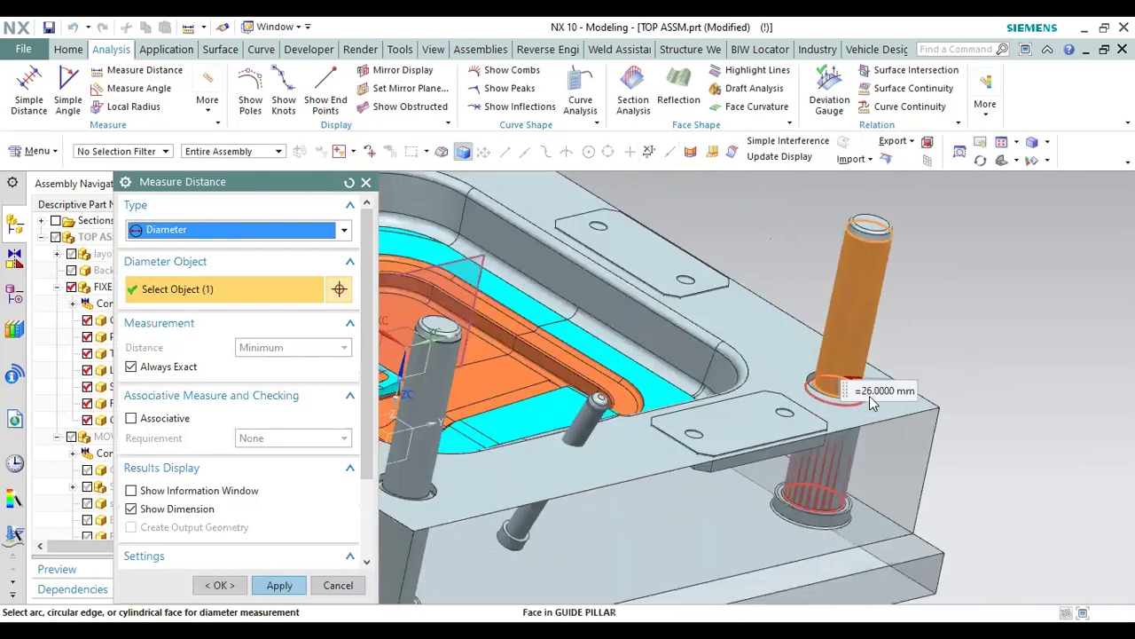
scroll(937, 294, down, 3)
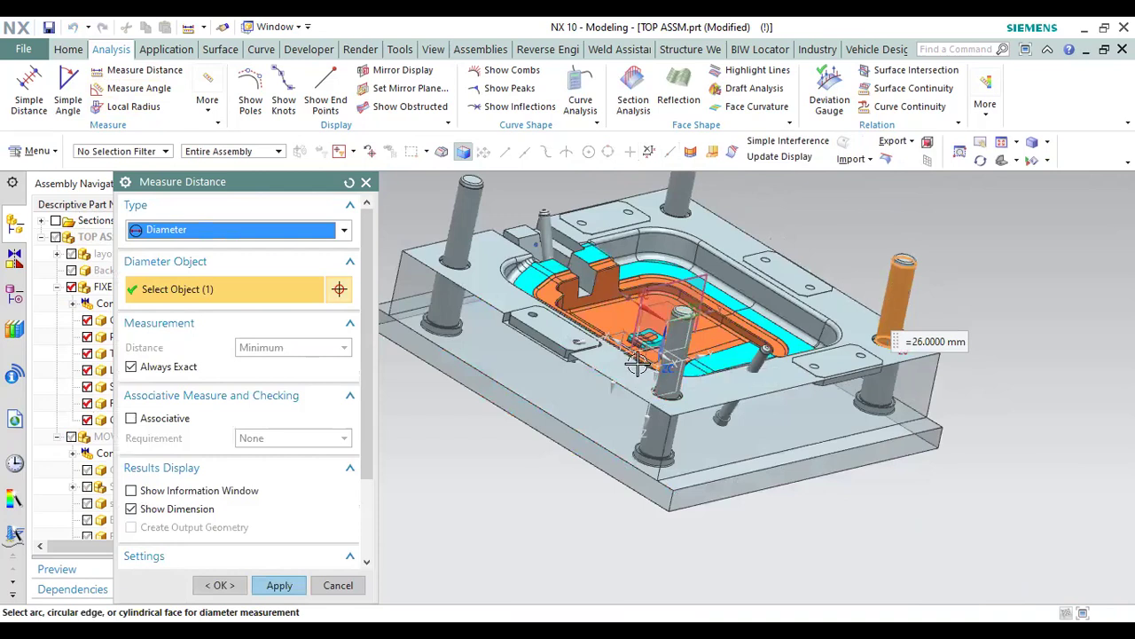
scroll(642, 391, down, 3)
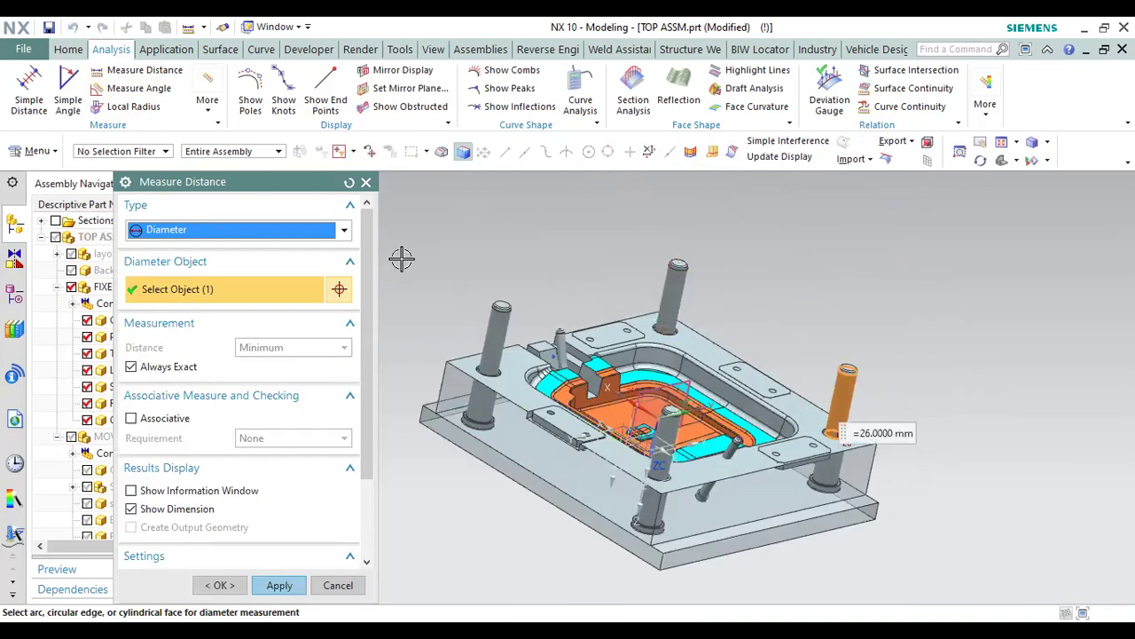
click(366, 183)
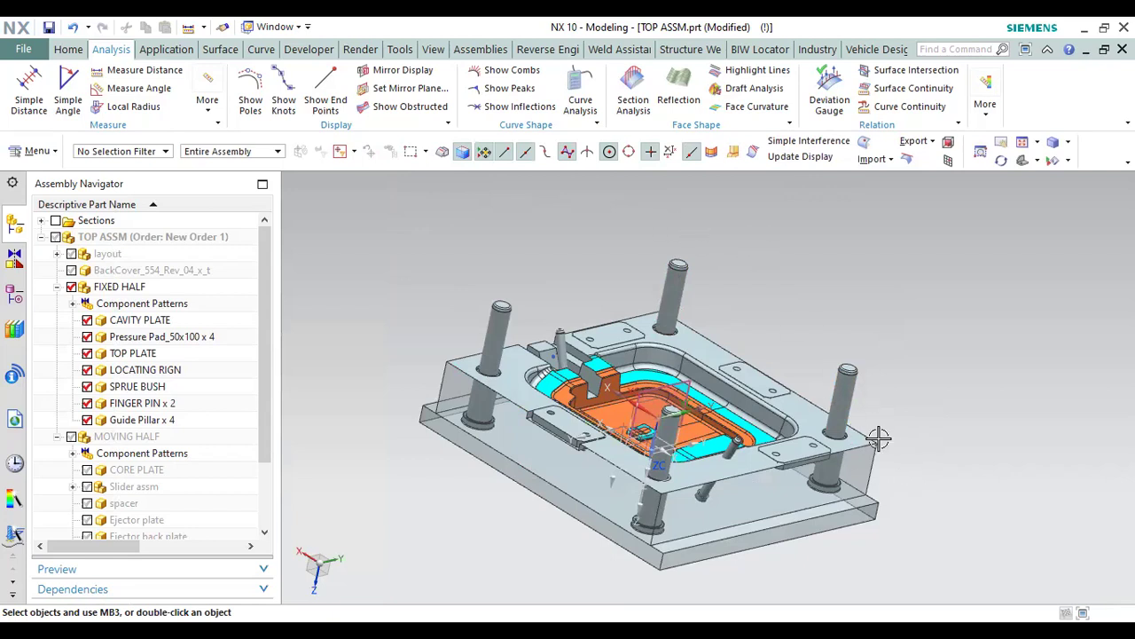
Examine the fixed half's guide pillars from the side and the cavity area between them from above
scroll(852, 391, up, 4)
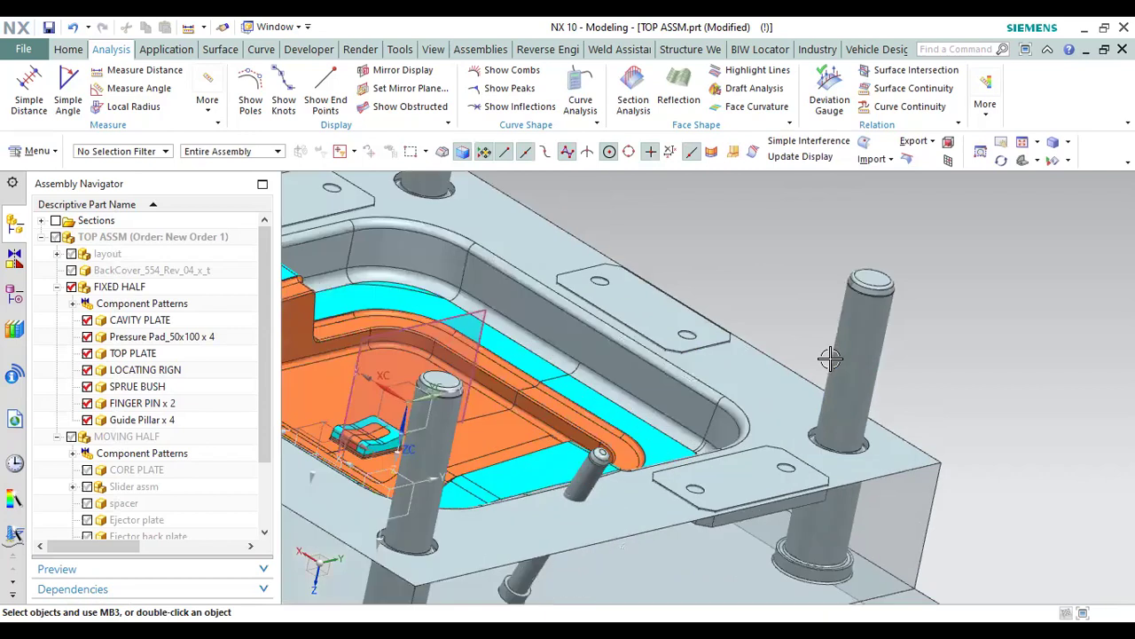
scroll(836, 360, down, 3)
scroll(798, 253, down, 3)
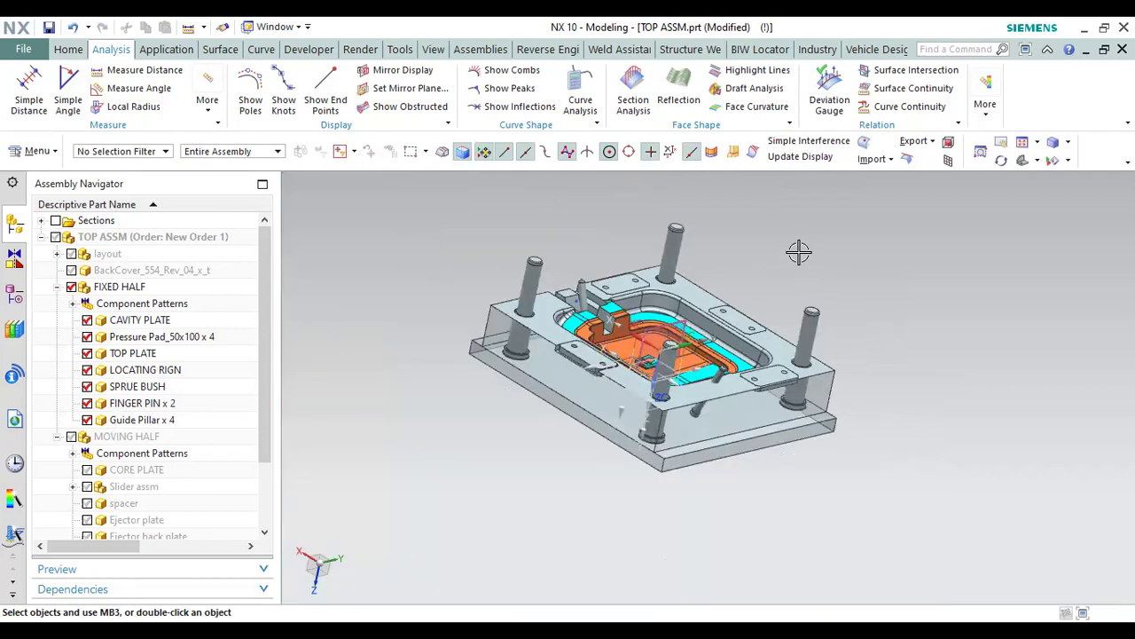
middle_drag(796, 265, 772, 241)
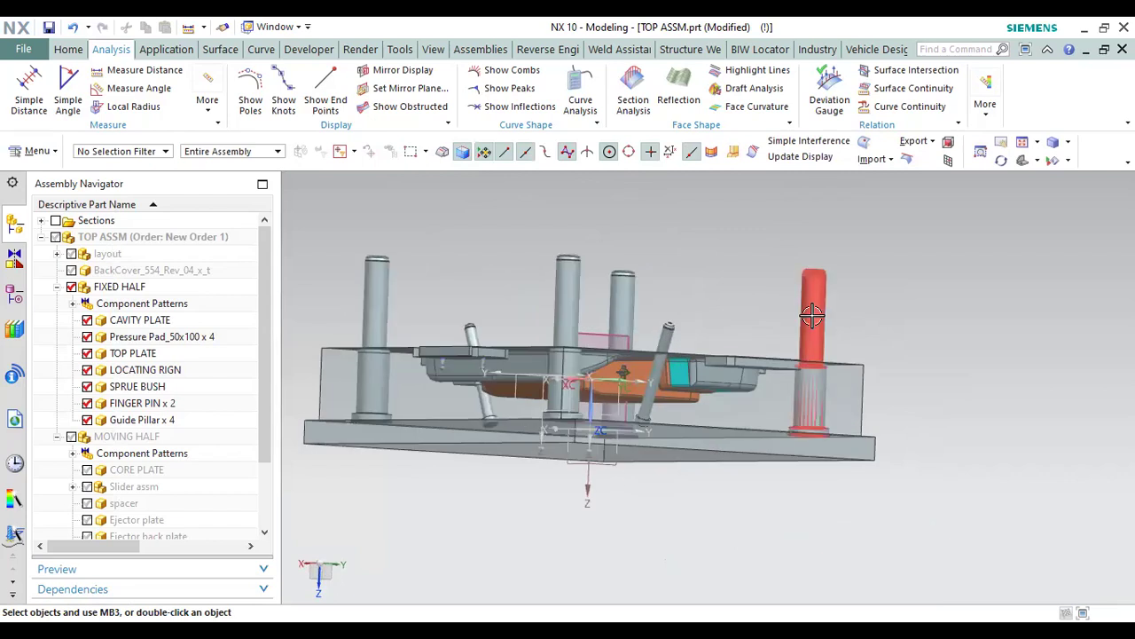
middle_drag(809, 320, 809, 294)
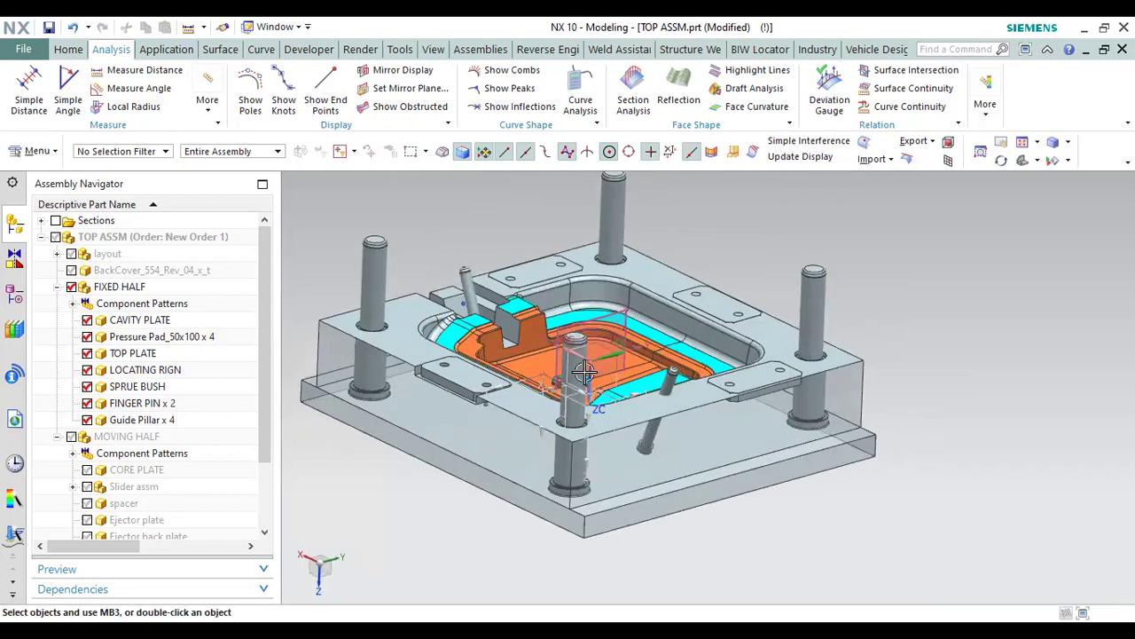
scroll(581, 368, up, 5)
scroll(578, 309, up, 2)
scroll(572, 306, down, 6)
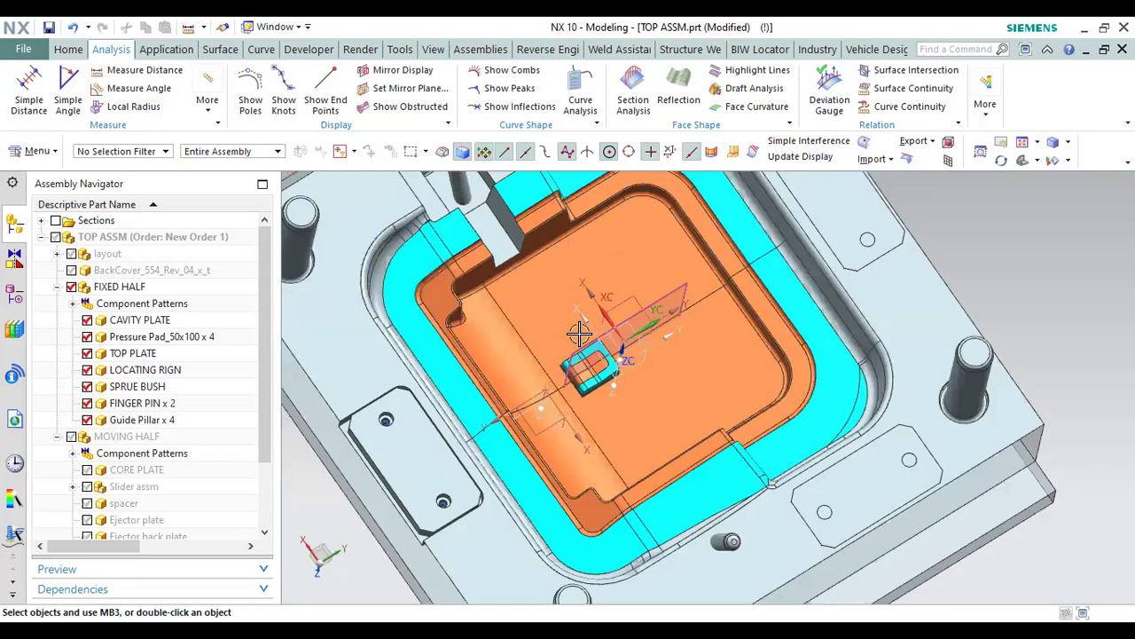
middle_drag(566, 295, 597, 316)
scroll(577, 306, up, 2)
scroll(598, 315, down, 5)
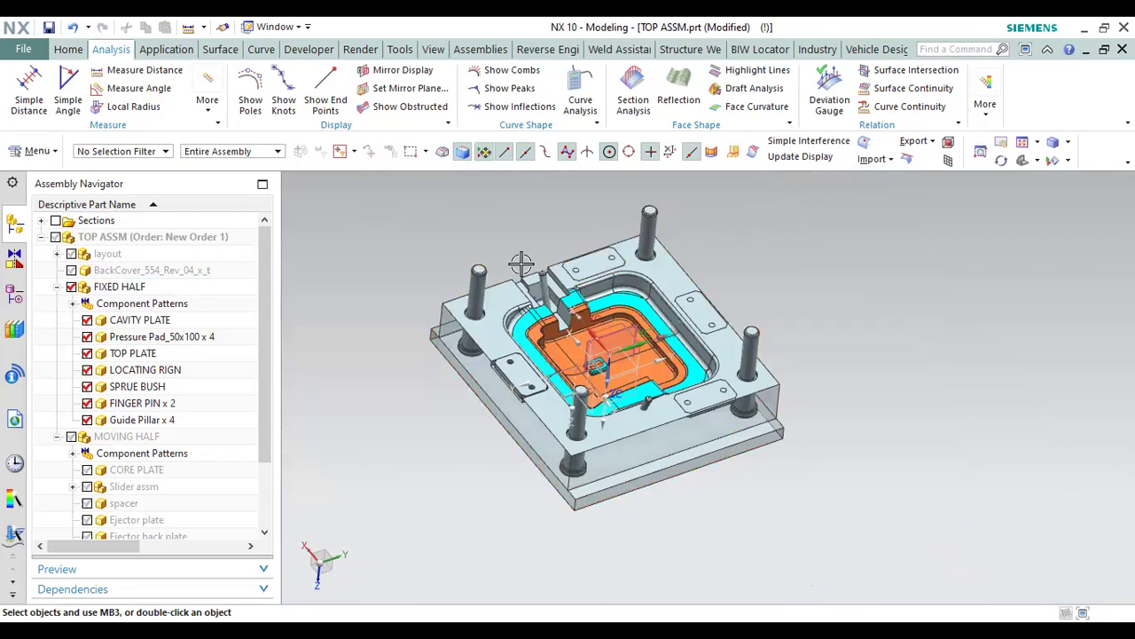
scroll(522, 252, up, 2)
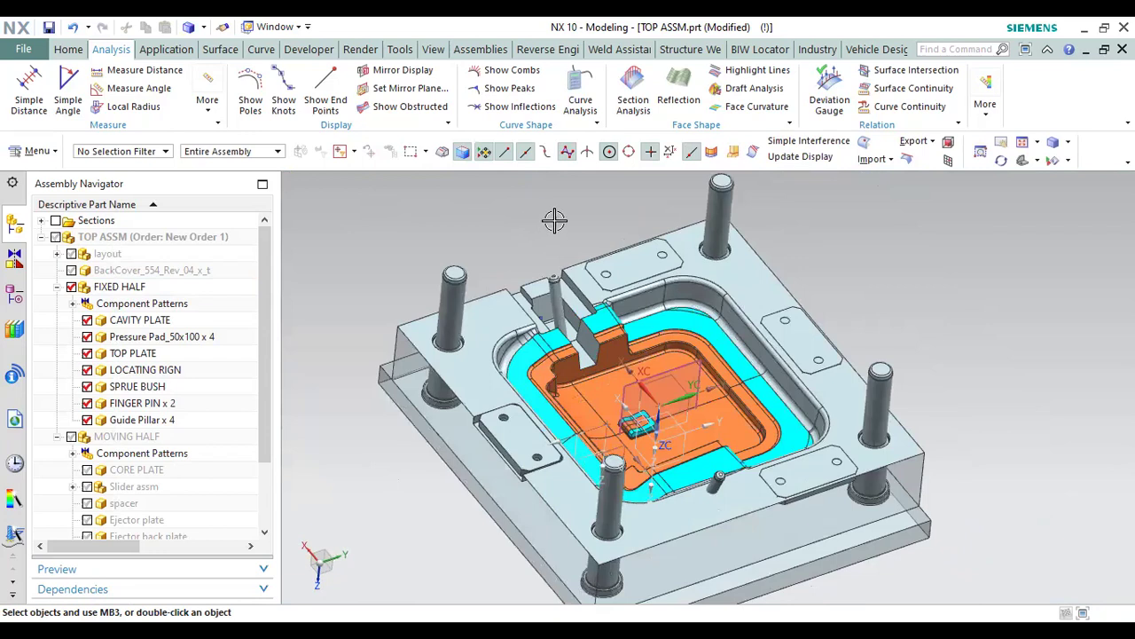
scroll(577, 353, down, 3)
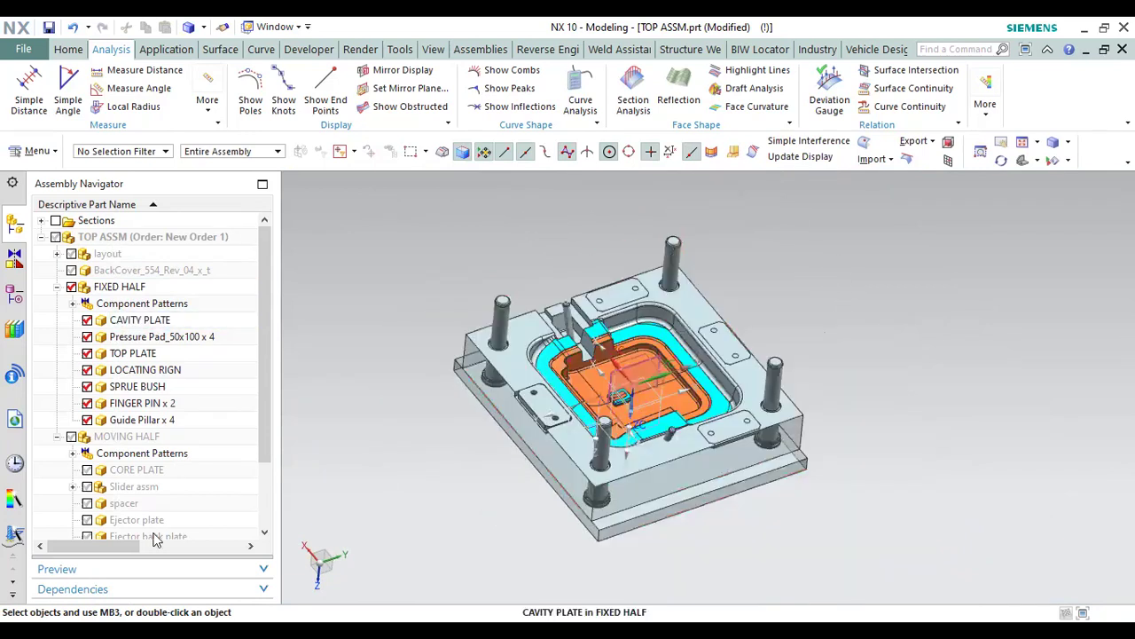
Show the MOVING HALF with the FIXED HALF and align the closed mould to a straight front view along the X axis
click(71, 435)
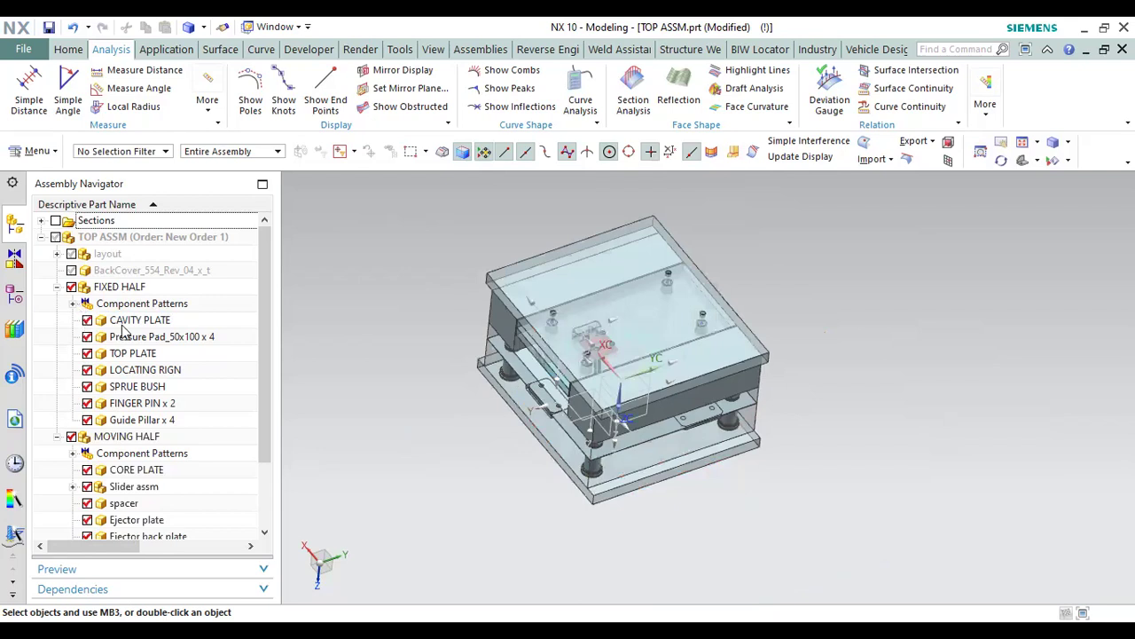
middle_drag(443, 330, 440, 230)
key(F8)
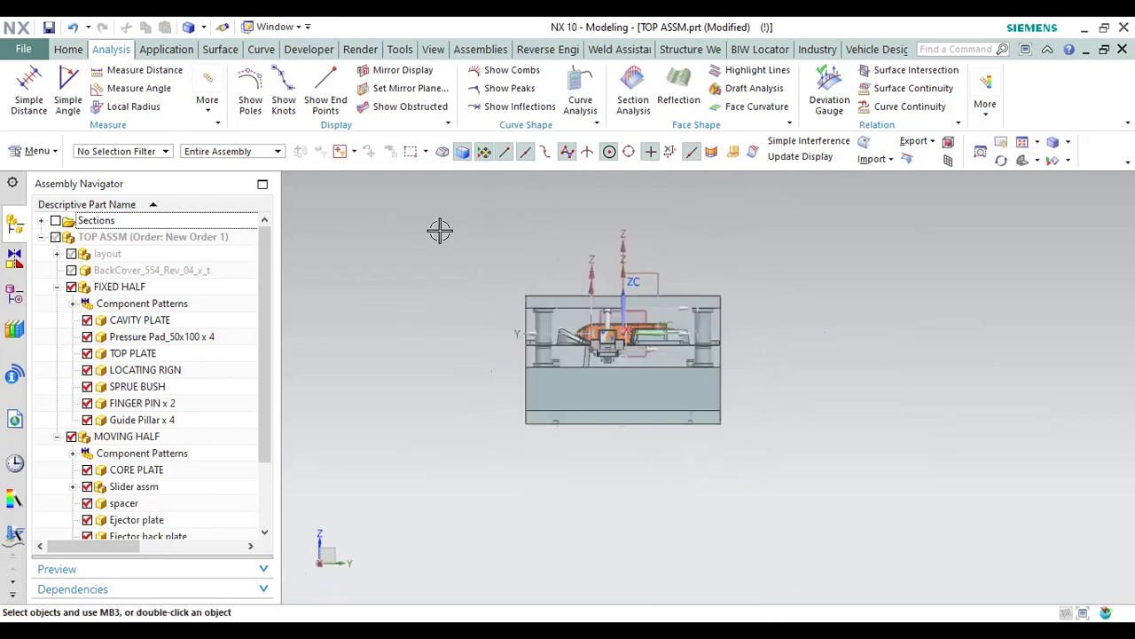
scroll(604, 326, up, 2)
middle_drag(604, 327, 727, 333)
key(F8)
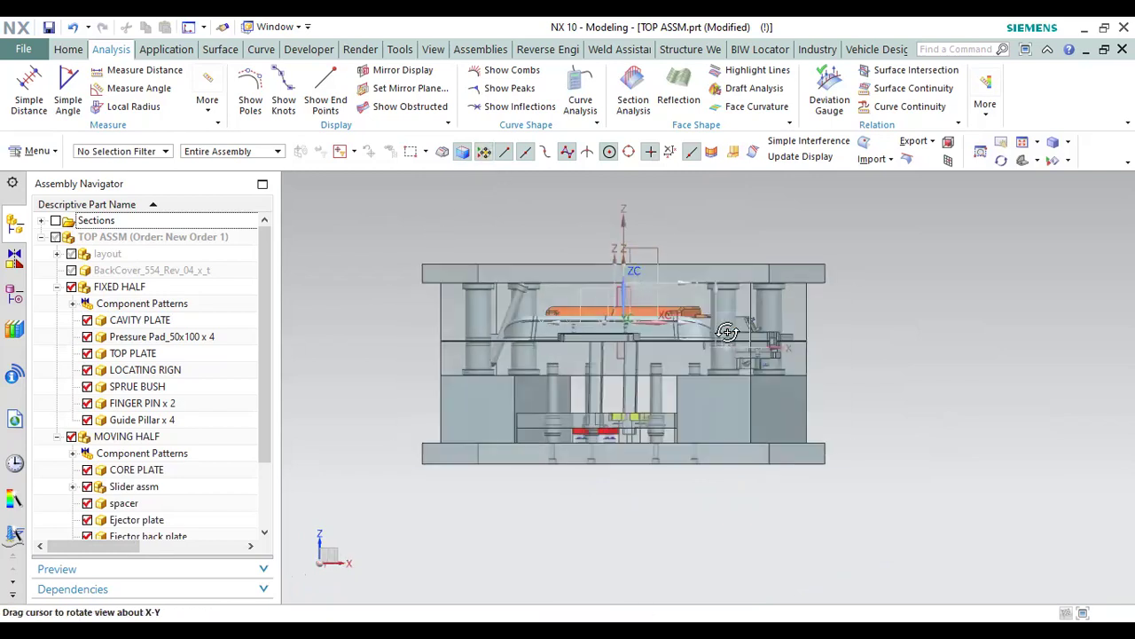
key(F8)
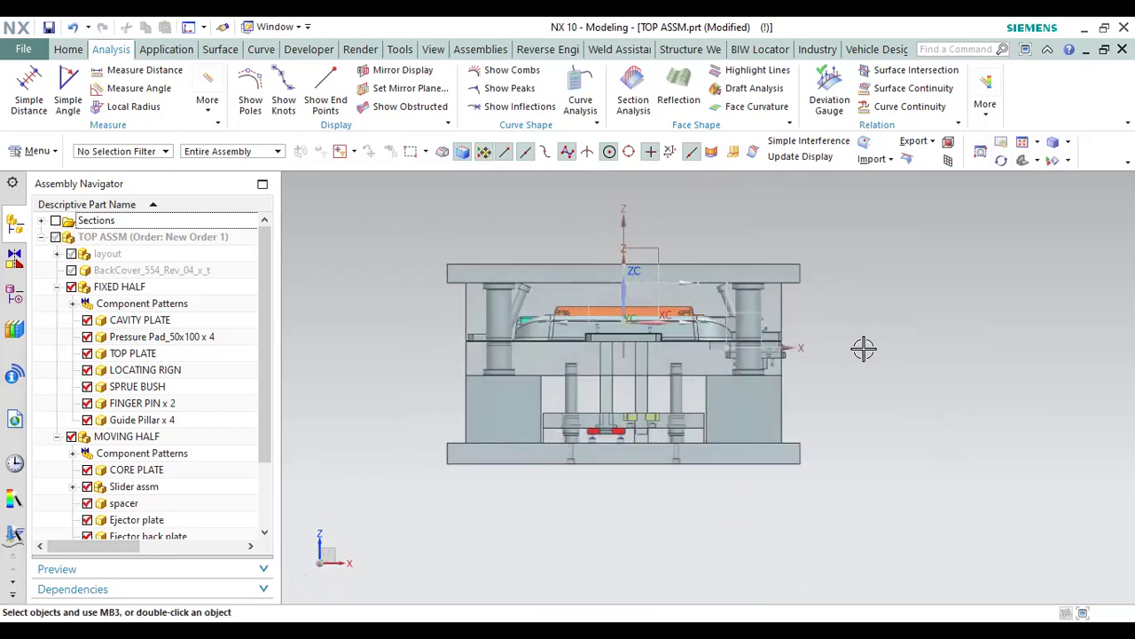
Examine the guide pillars, ejector guide pillars and ejector plate in the closed mould's front view
scroll(542, 258, up, 2)
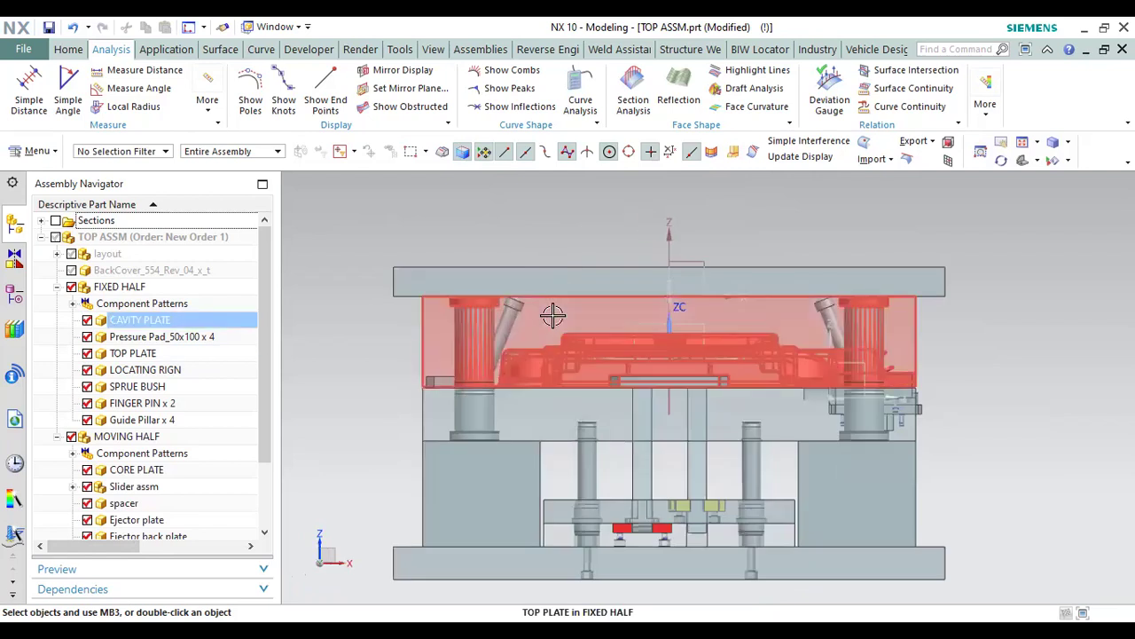
scroll(606, 270, down, 2)
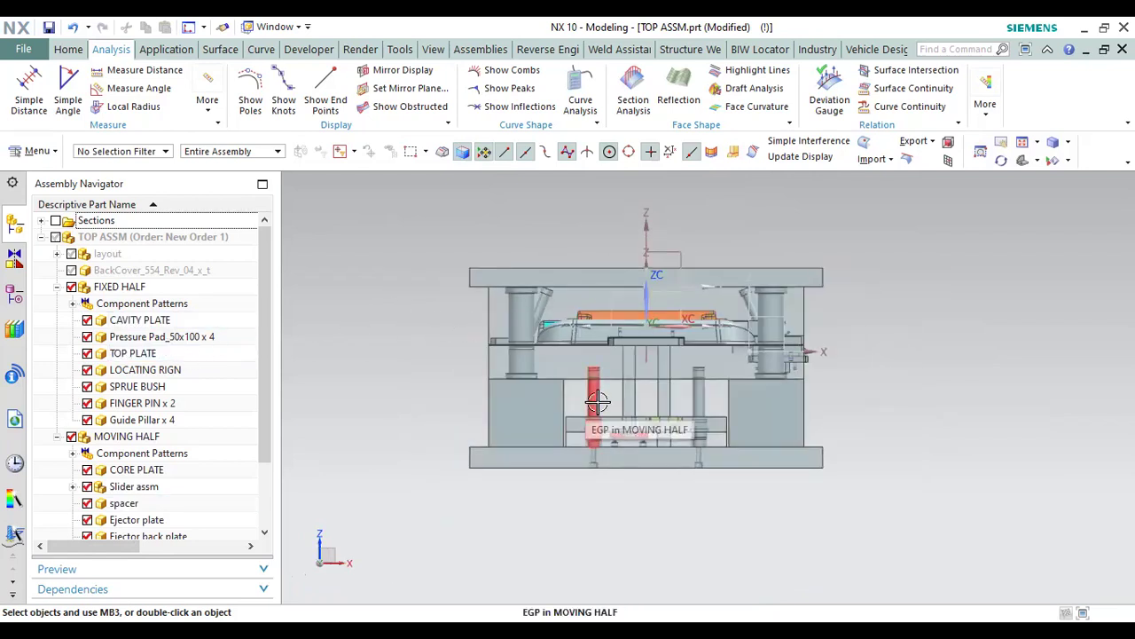
scroll(683, 399, up, 4)
scroll(732, 433, down, 3)
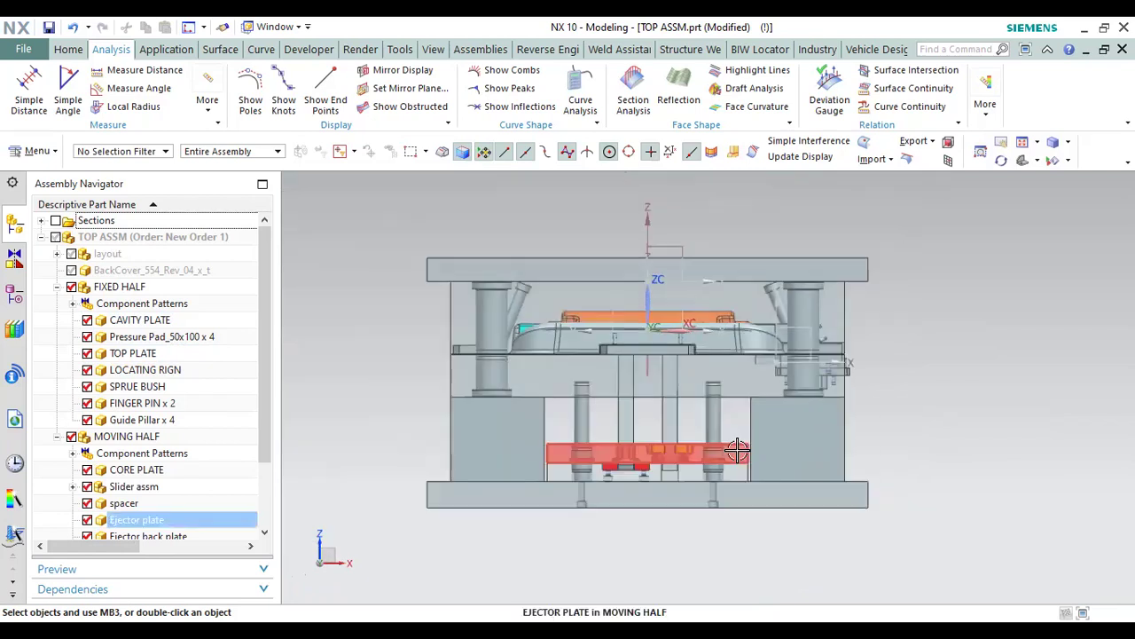
scroll(716, 425, up, 1)
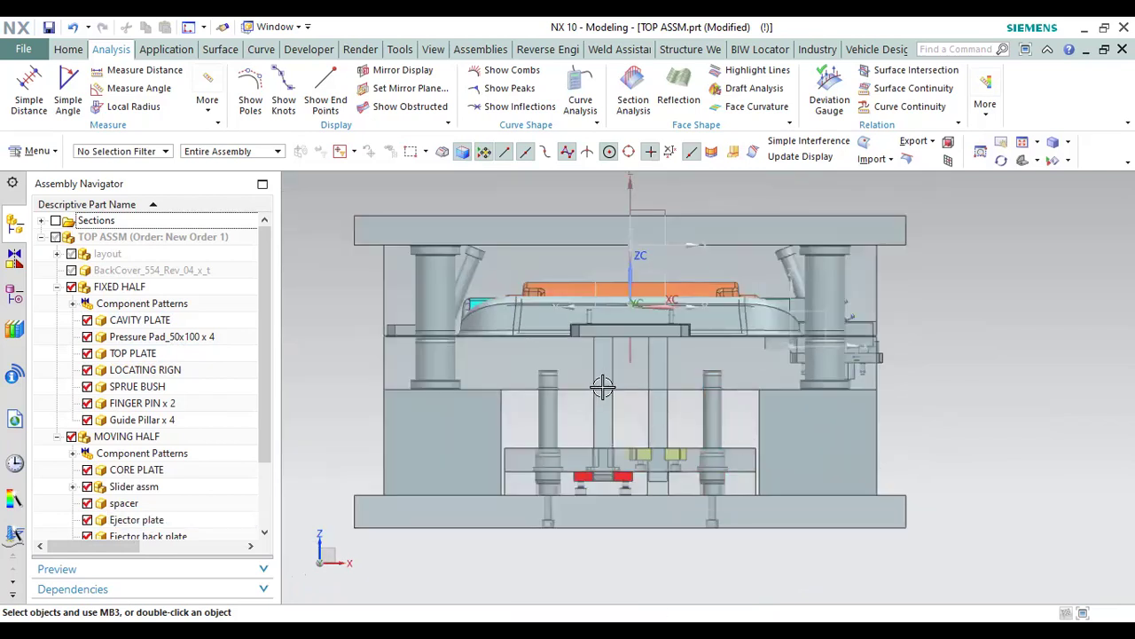
scroll(603, 388, down, 1)
scroll(533, 286, up, 1)
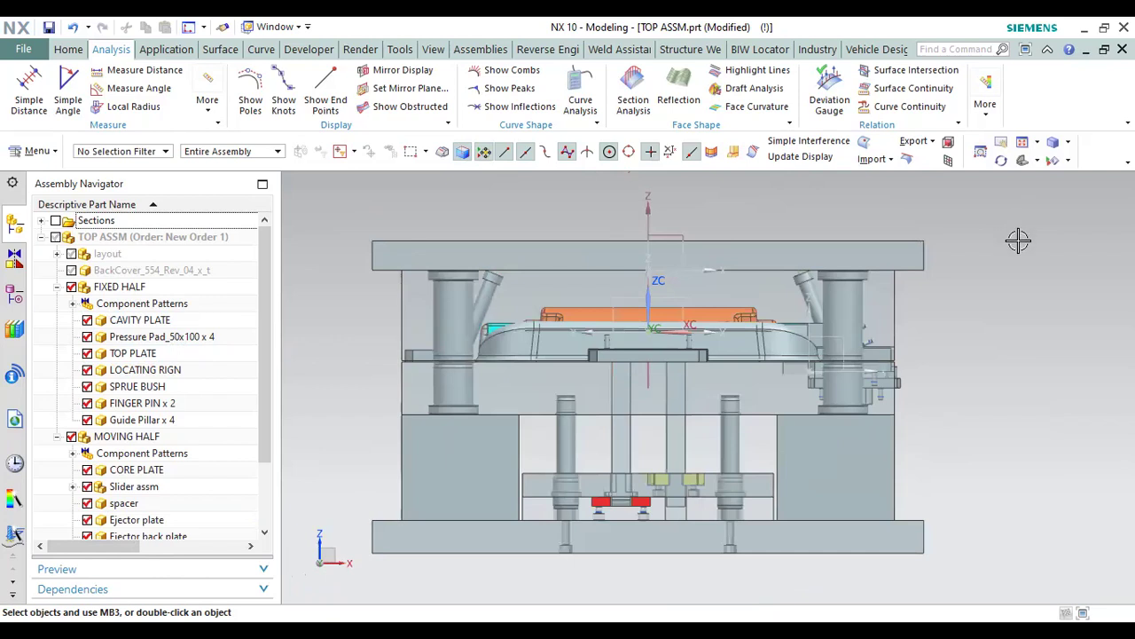
Save the TOP ASSM assembly, clear the component selection, and save all open parts
click(49, 27)
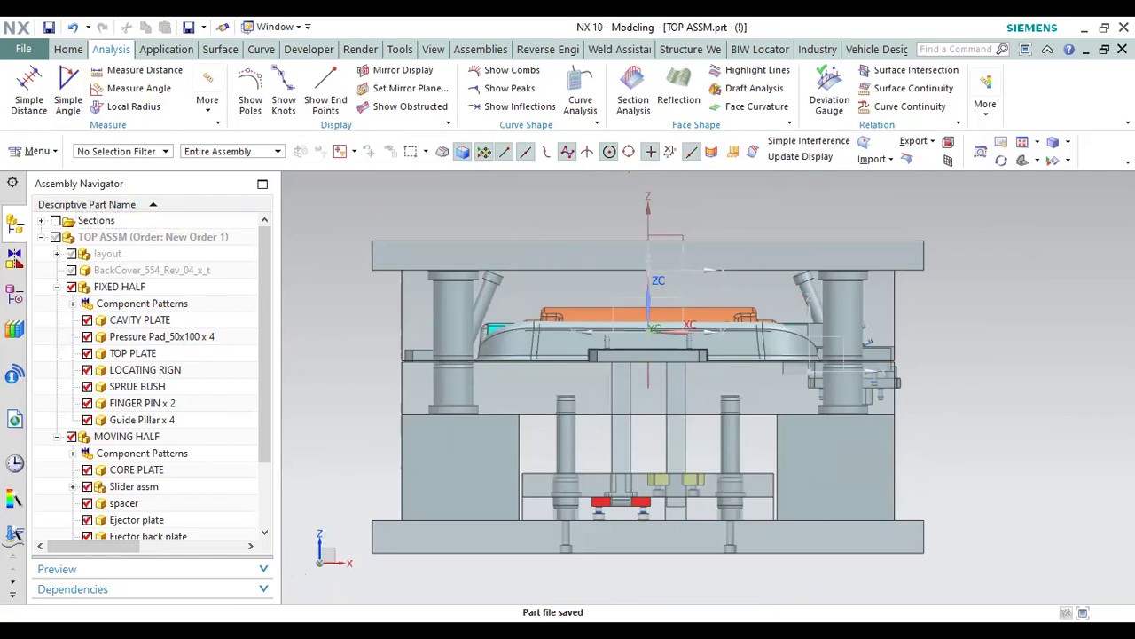
click(621, 433)
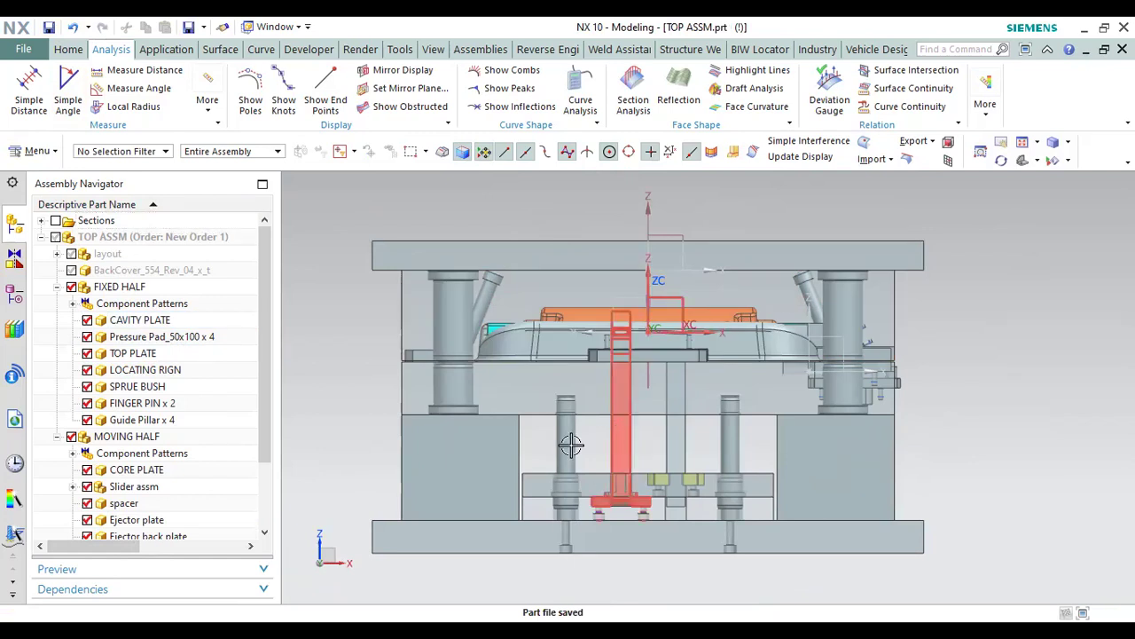
key(Escape)
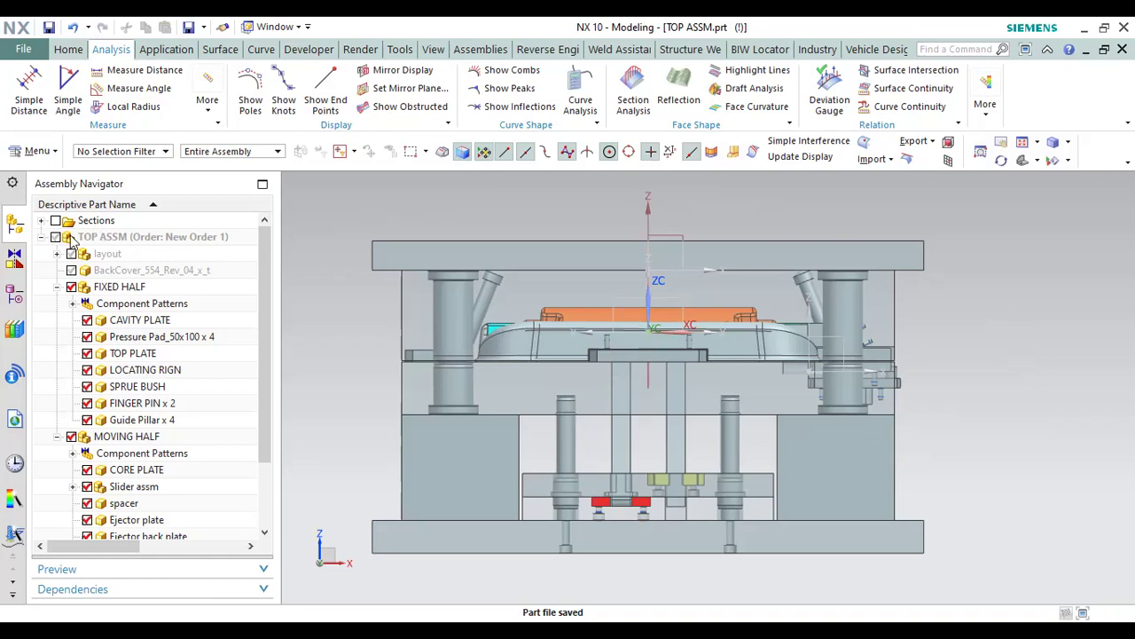
click(24, 49)
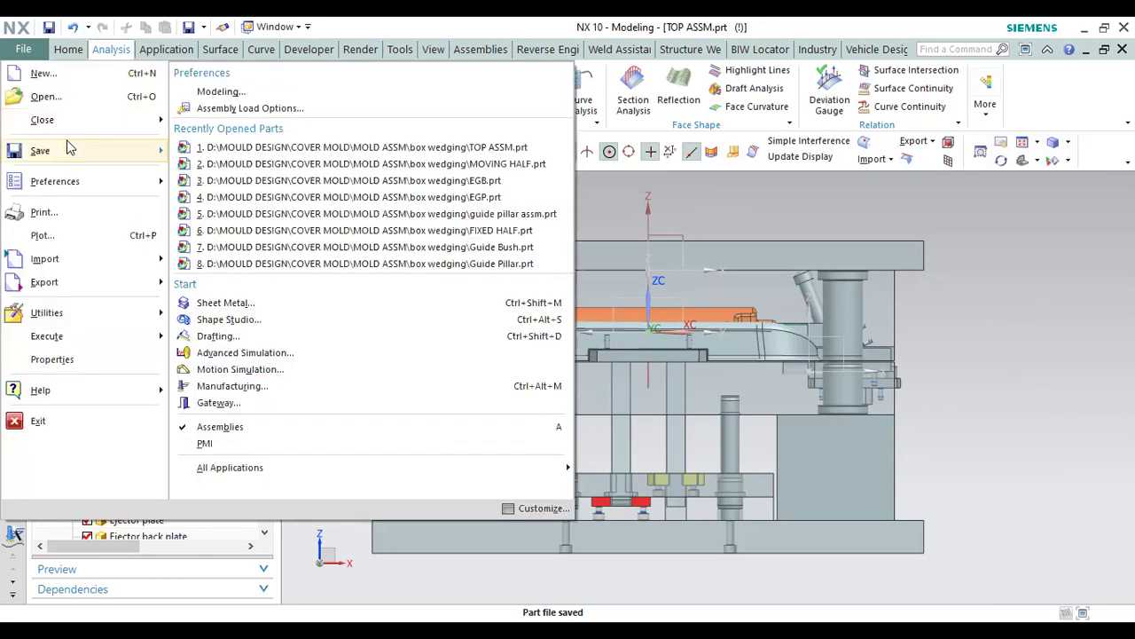
mouse_move(71, 152)
click(215, 190)
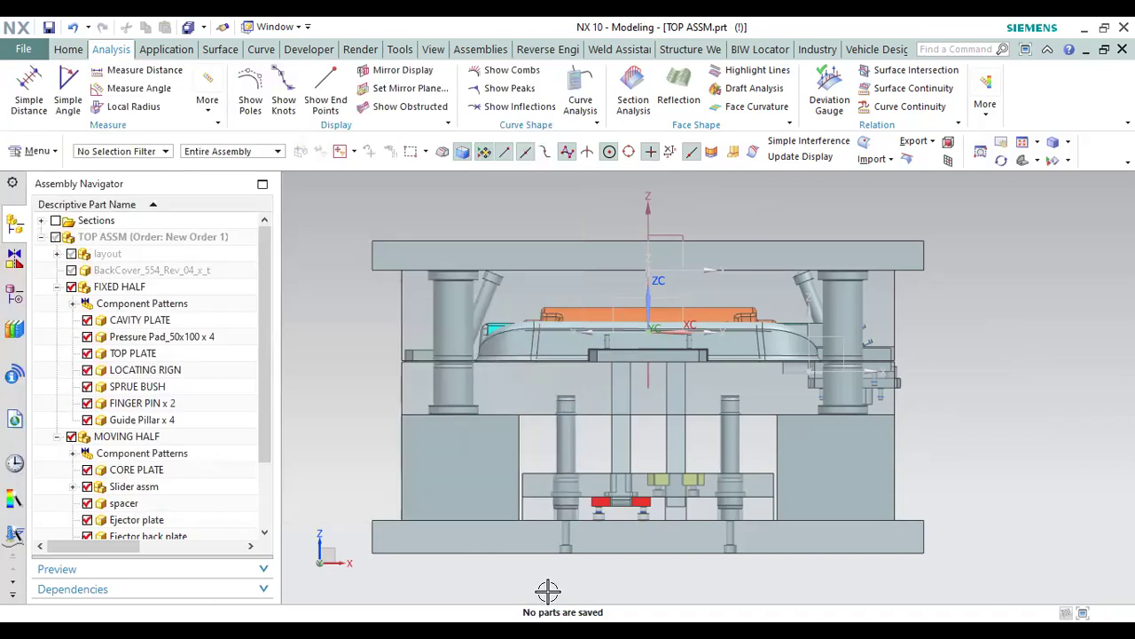